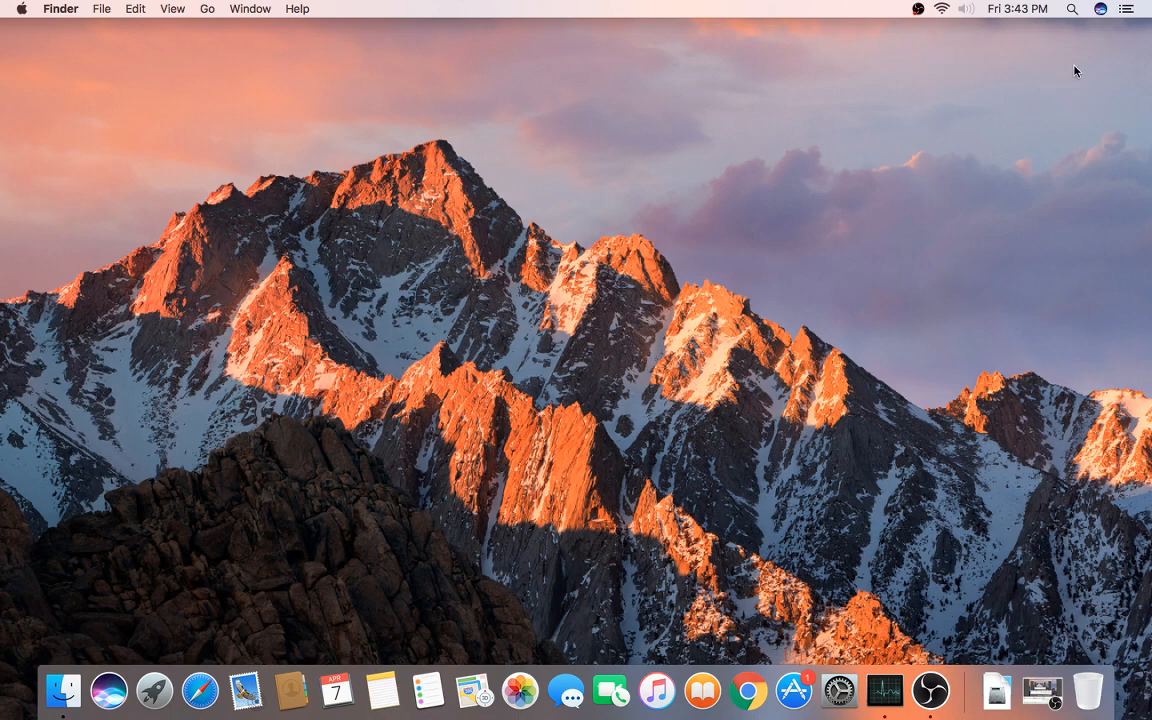
Step: Select the newly mounted NO NAME drive on the desktop
{"action": "left_click", "coordinate": [1104, 56]}
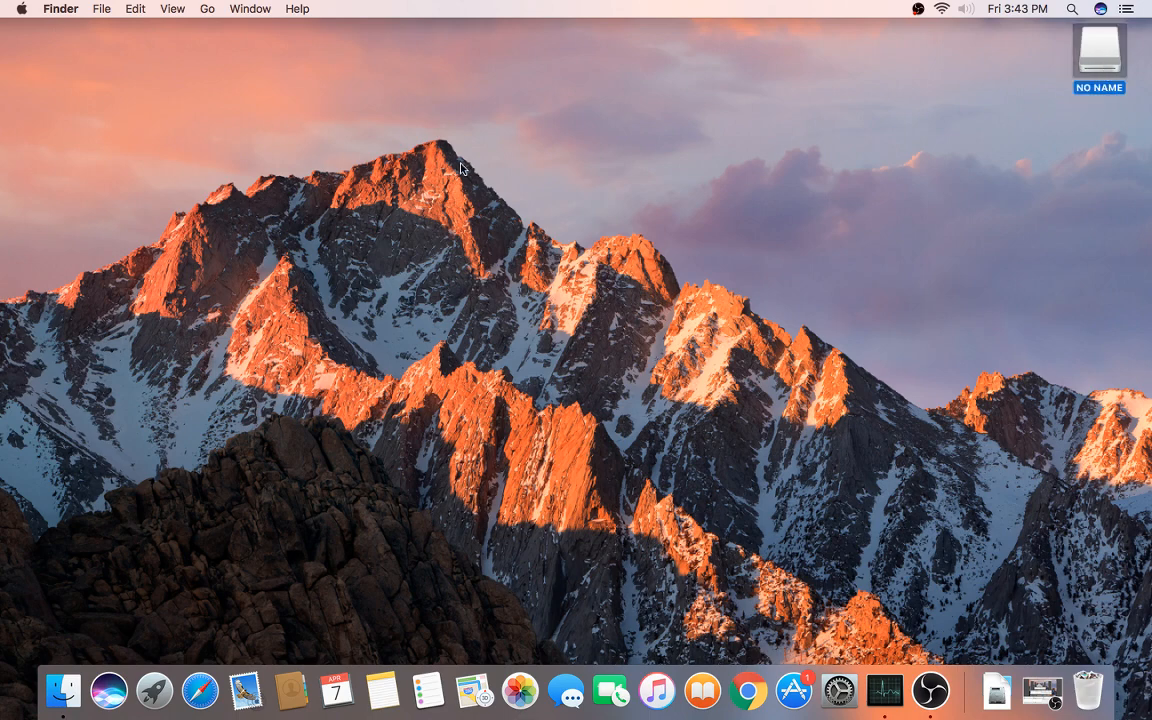
Step: Browse NO NAME > Printer Drivers > Mac Drivers in Finder to view the 10.7, 10.8 and 10.9-10.12 packages
{"action": "left_click", "coordinate": [70, 694]}
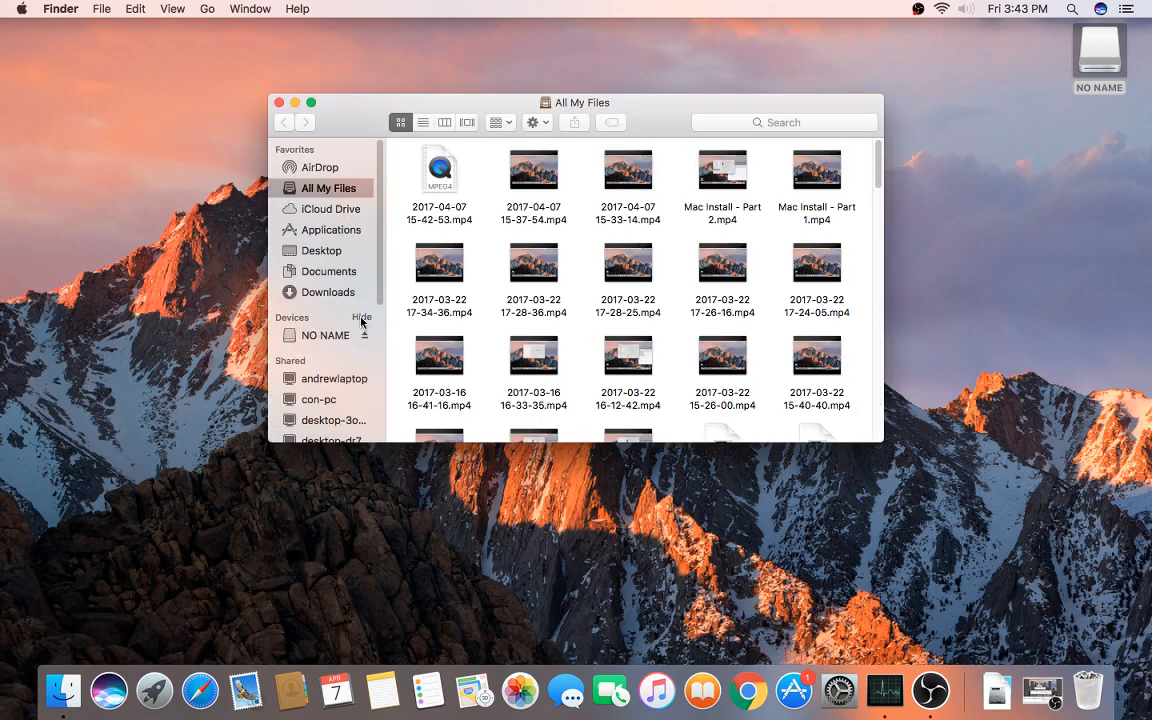
{"action": "left_click", "coordinate": [361, 317]}
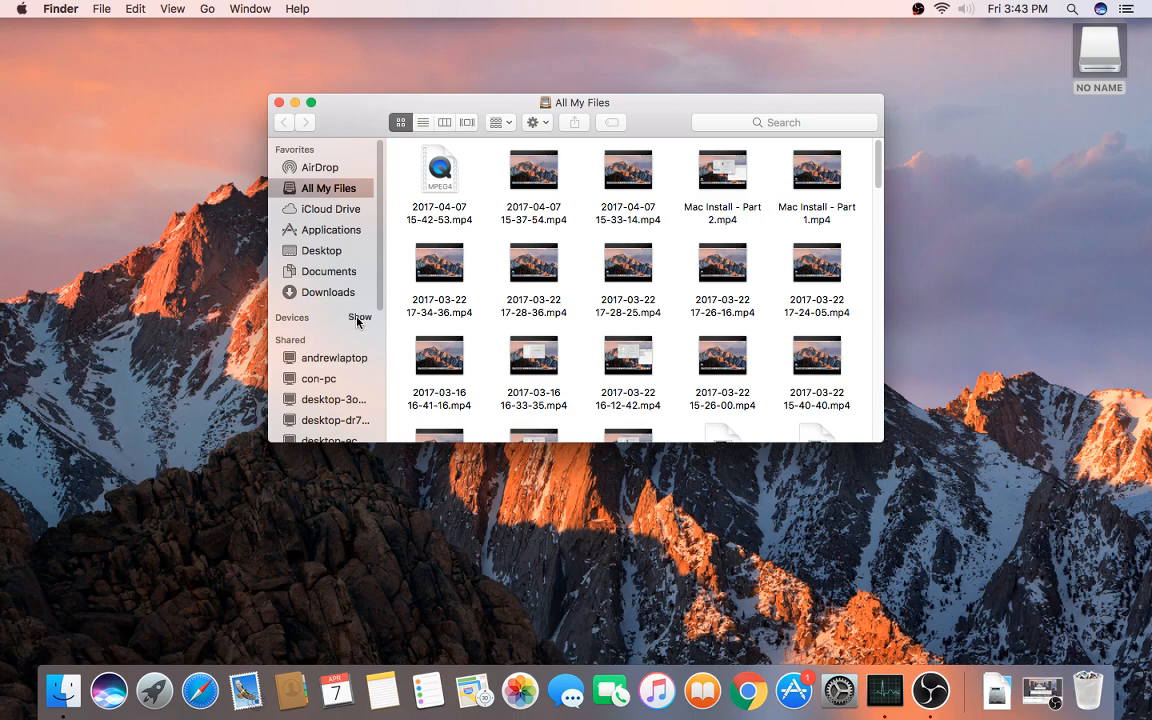
{"action": "left_click", "coordinate": [358, 318]}
{"action": "left_click", "coordinate": [322, 335]}
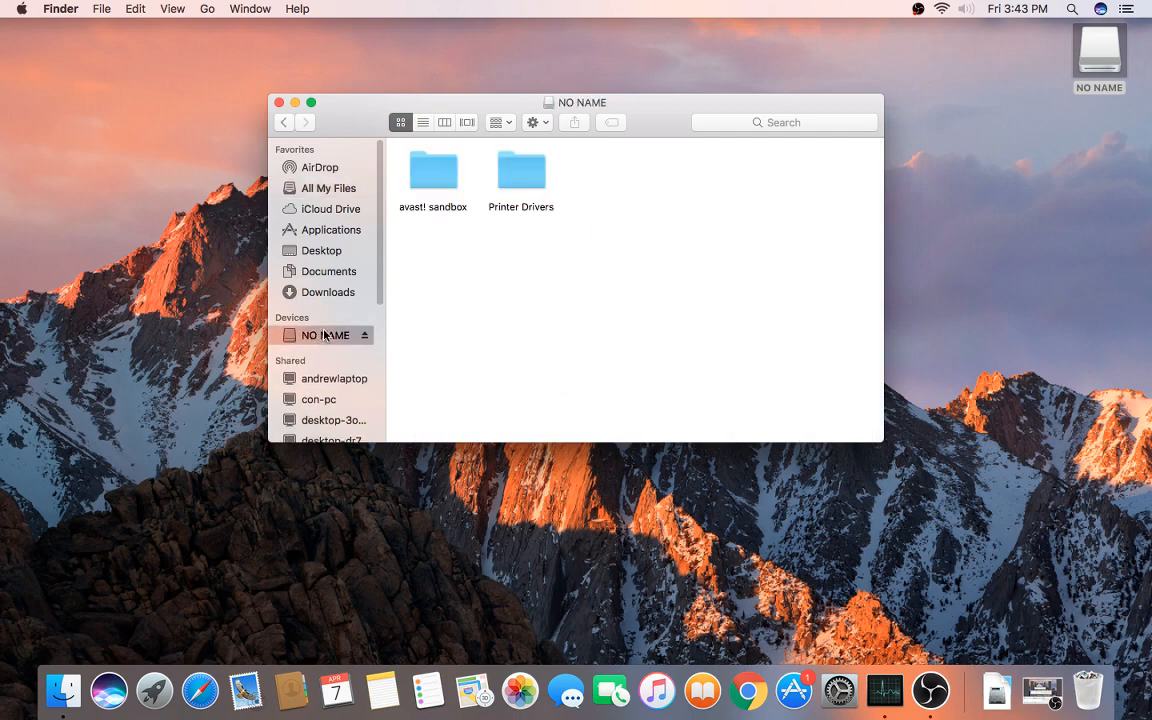
{"action": "double_click", "coordinate": [524, 172]}
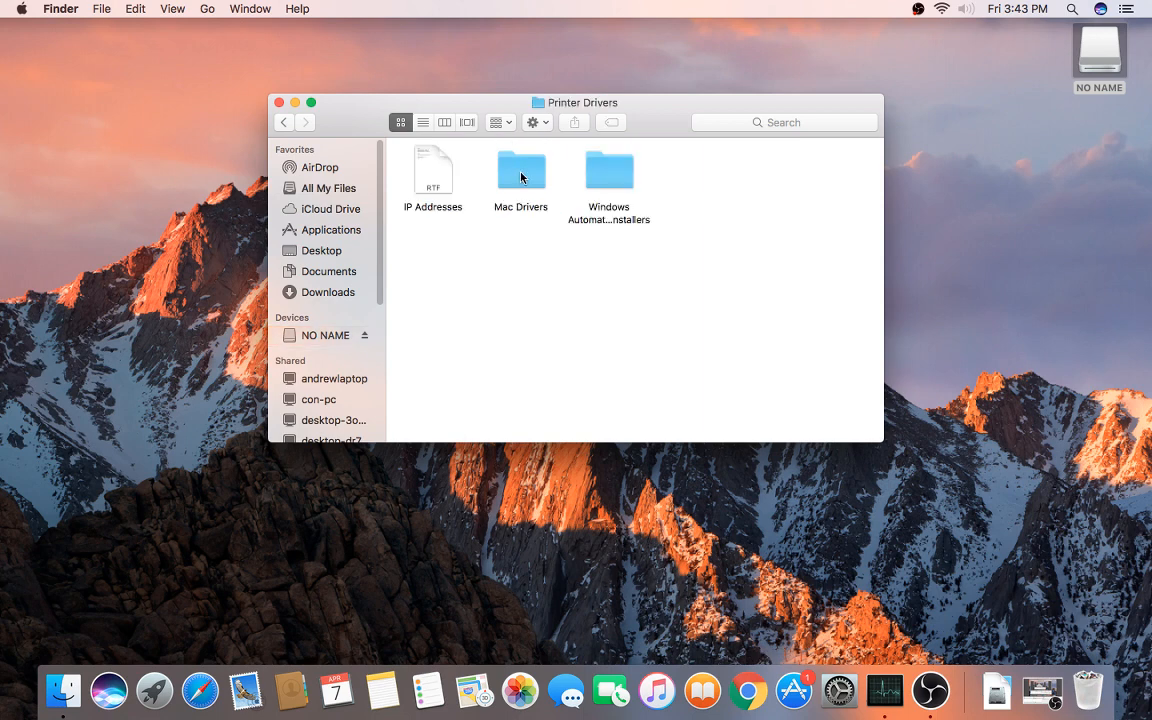
{"action": "double_click", "coordinate": [522, 180]}
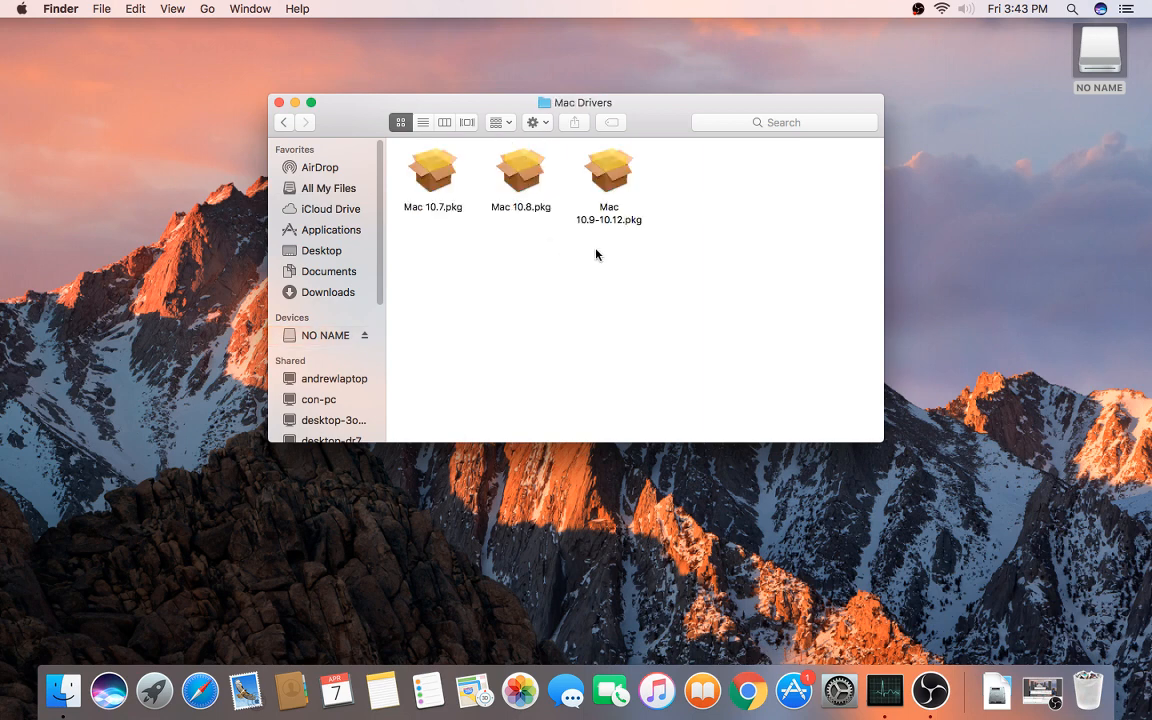
{"action": "left_click", "coordinate": [603, 222]}
{"action": "left_click", "coordinate": [515, 205]}
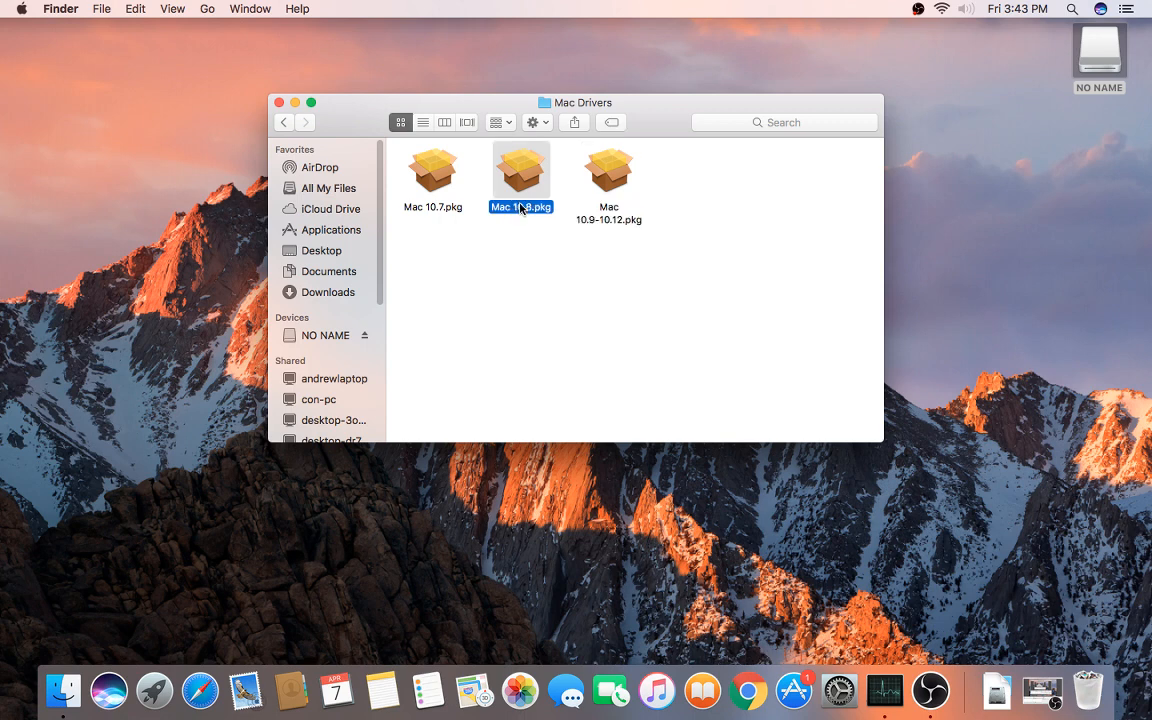
{"action": "left_click", "coordinate": [435, 212]}
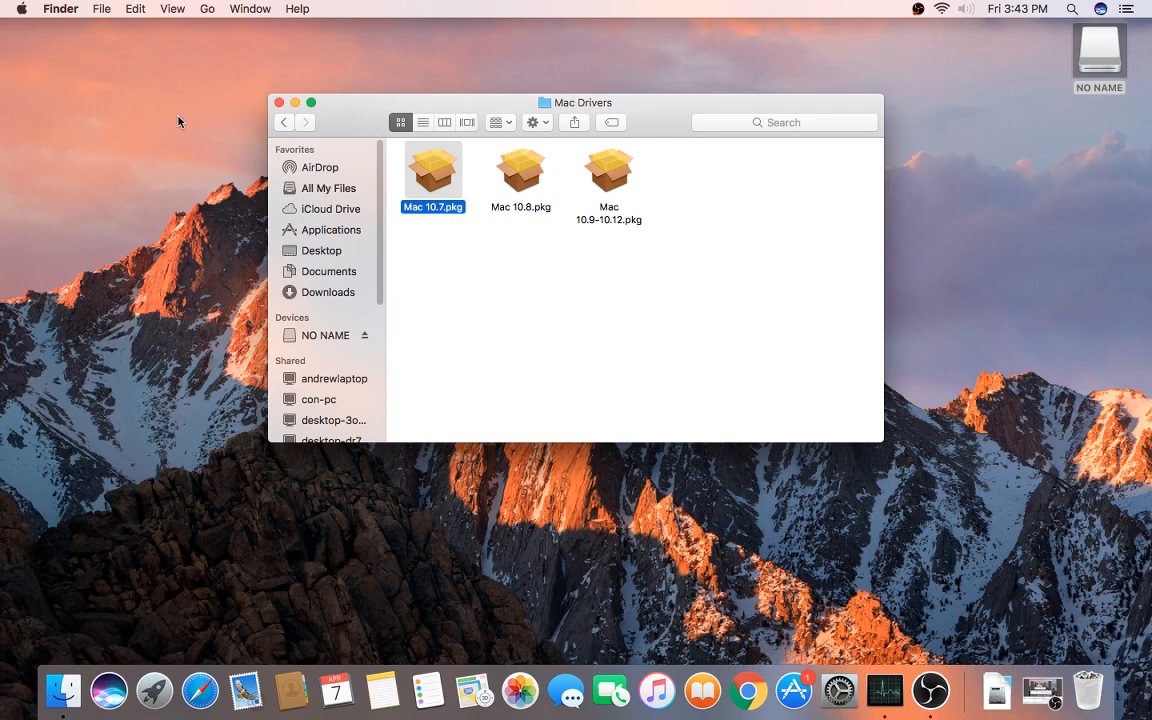
{"action": "left_click", "coordinate": [20, 11]}
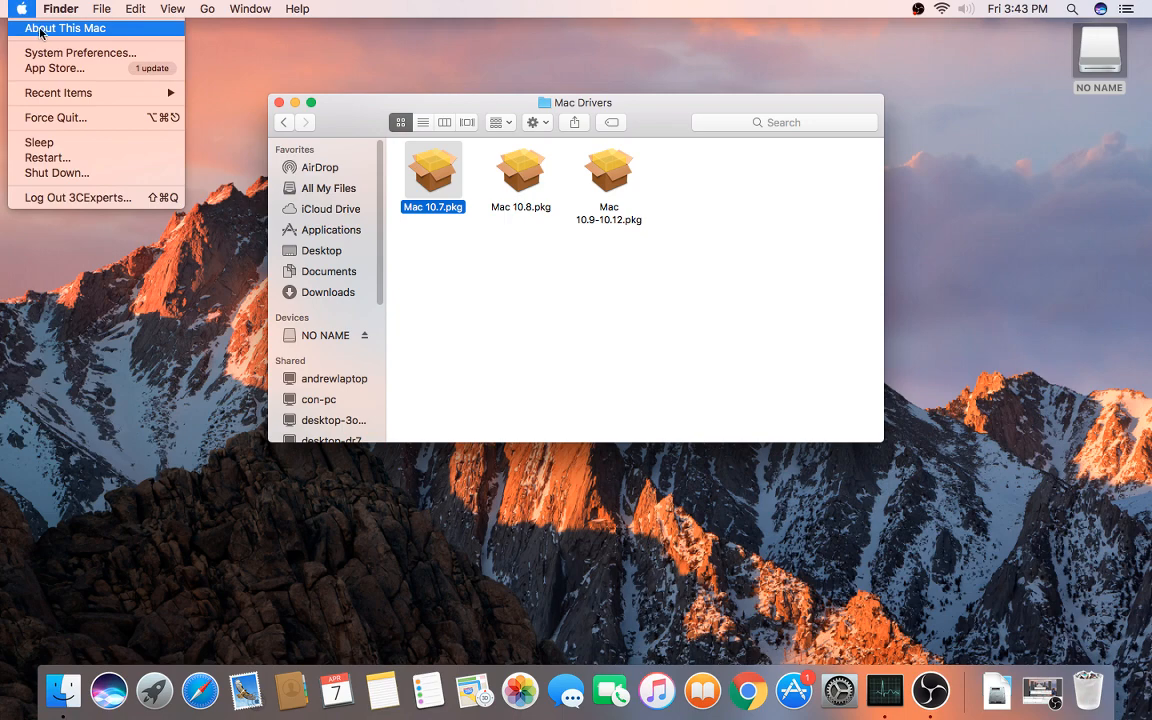
{"action": "left_click", "coordinate": [40, 30]}
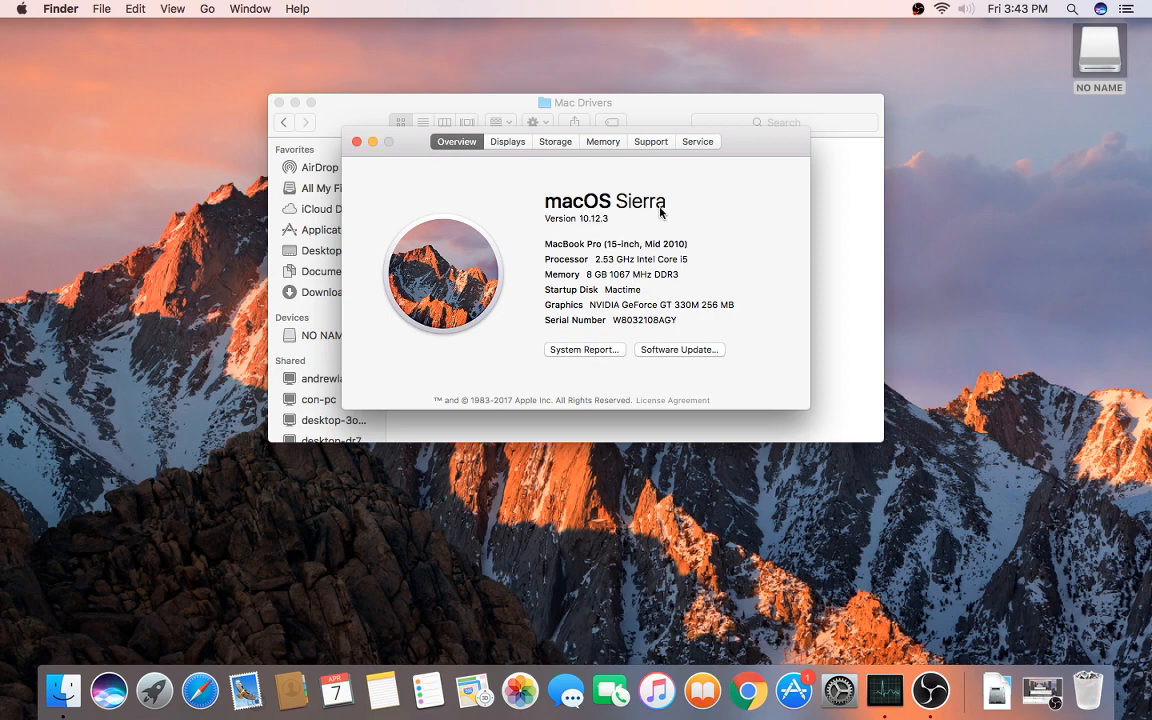
{"action": "left_click", "coordinate": [357, 143]}
{"action": "left_click", "coordinate": [606, 215]}
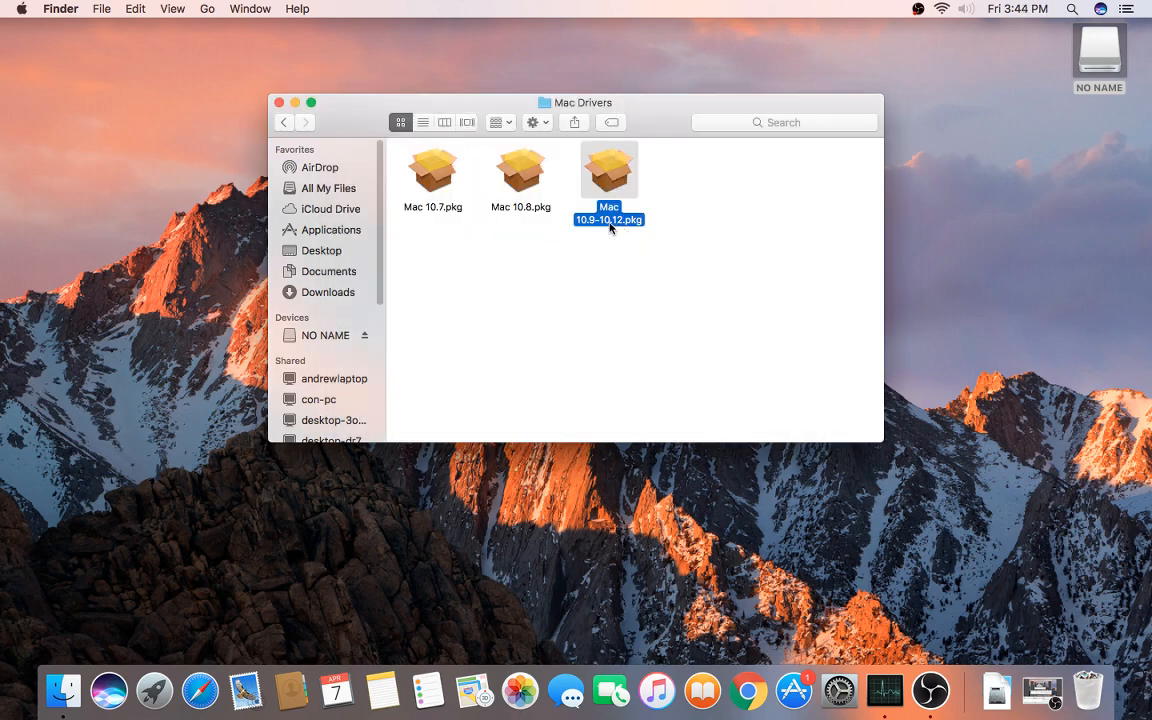
Step: Run the Mac 10.9-10.12 installer, accept the license, authorize with the admin password, and close it
{"action": "double_click", "coordinate": [613, 180]}
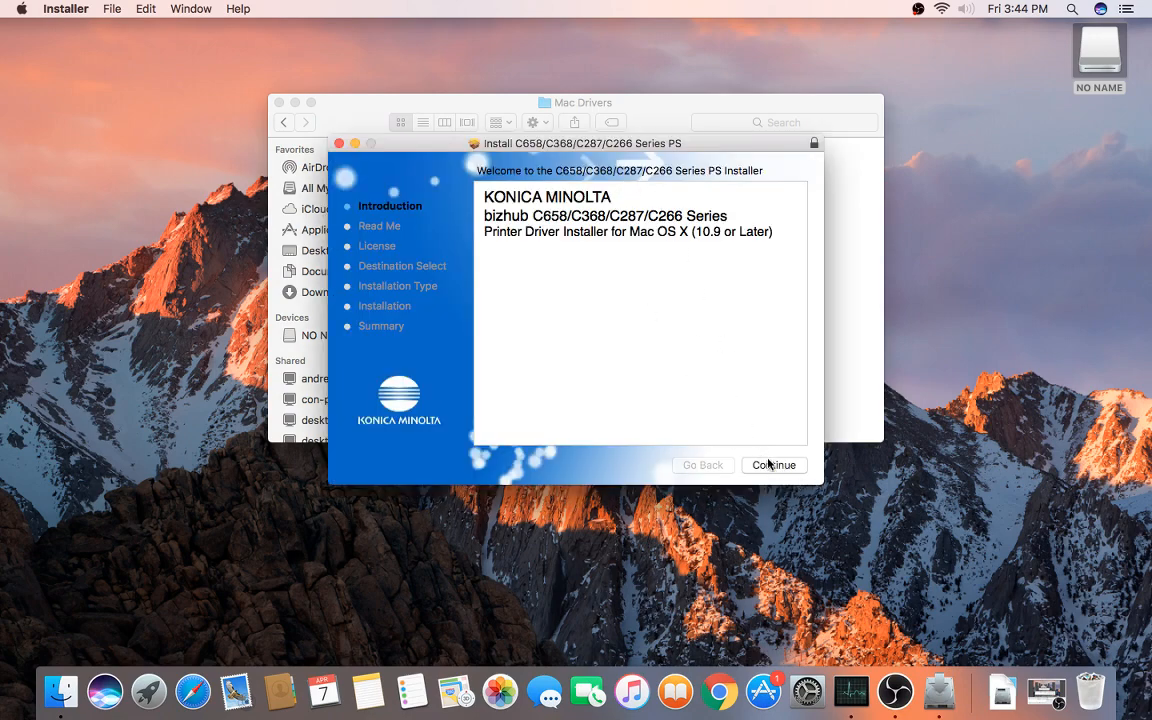
{"action": "left_click", "coordinate": [777, 467]}
{"action": "left_click", "coordinate": [777, 467]}
{"action": "left_click", "coordinate": [775, 466]}
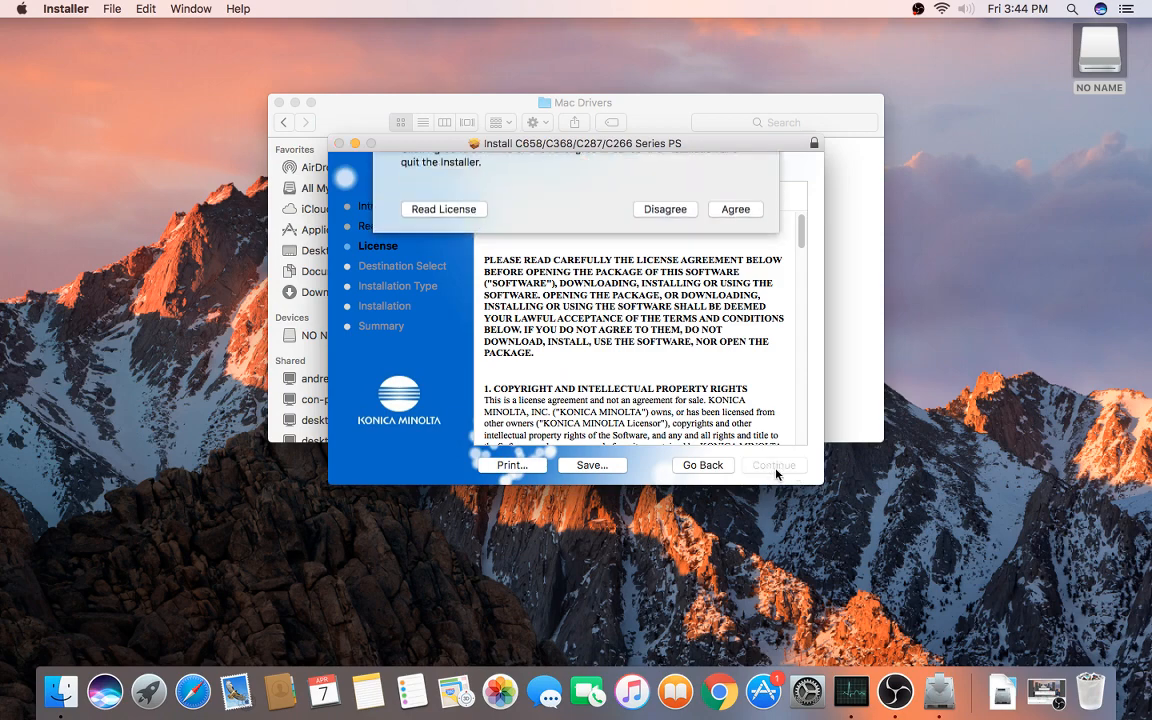
{"action": "left_click", "coordinate": [736, 272]}
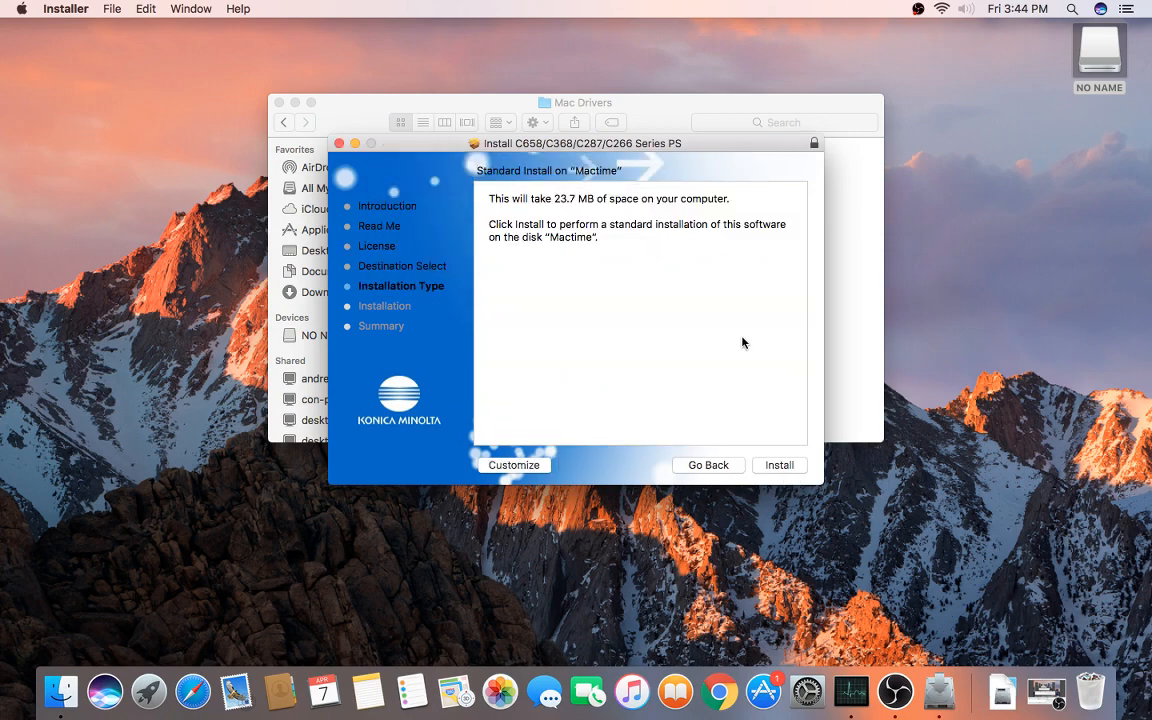
{"action": "left_click", "coordinate": [786, 467]}
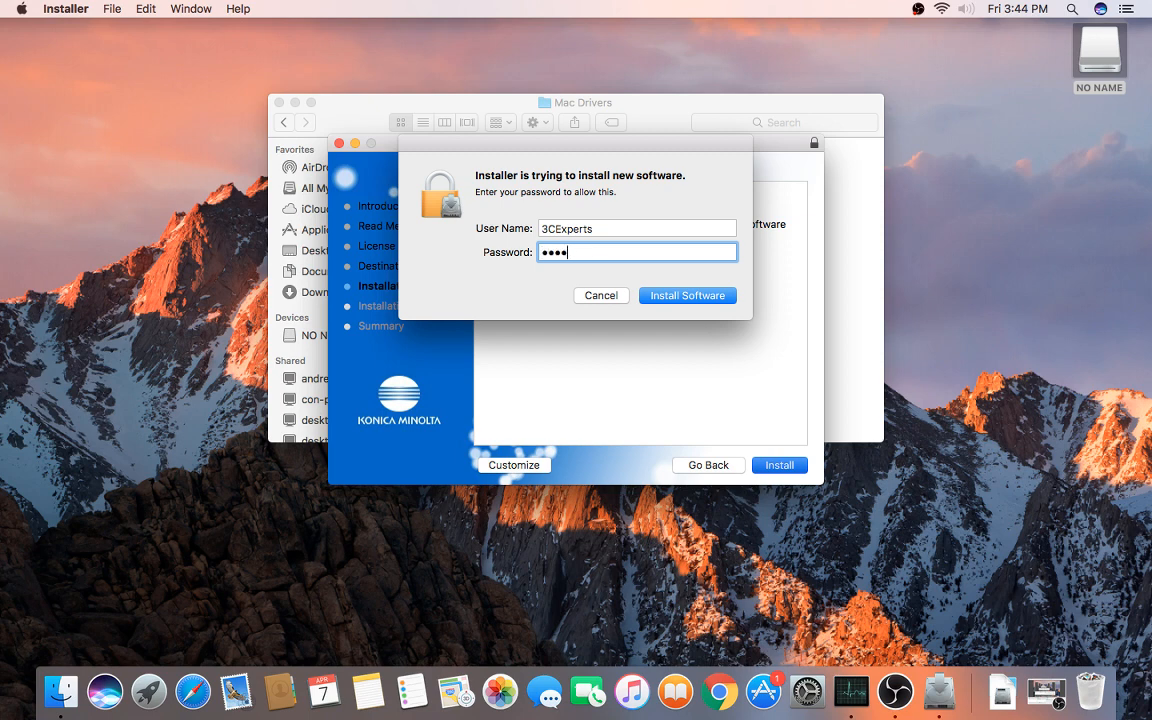
{"action": "type", "text": "•••"}
{"action": "left_click", "coordinate": [686, 296]}
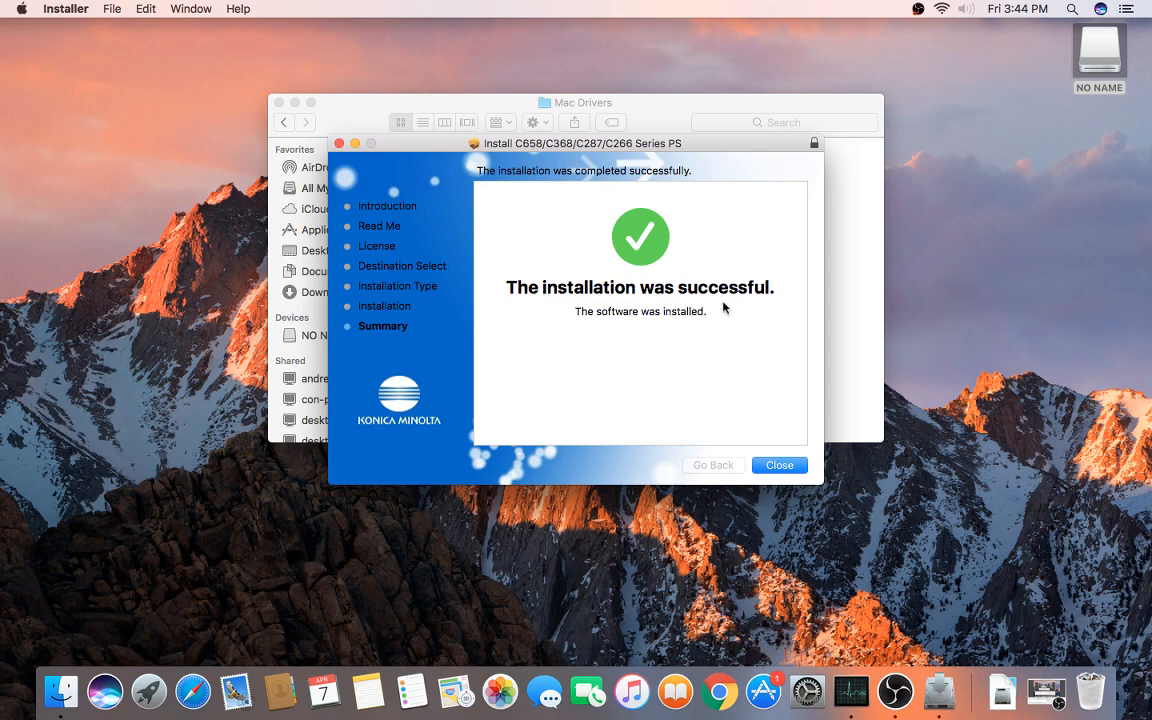
{"action": "left_click", "coordinate": [779, 465]}
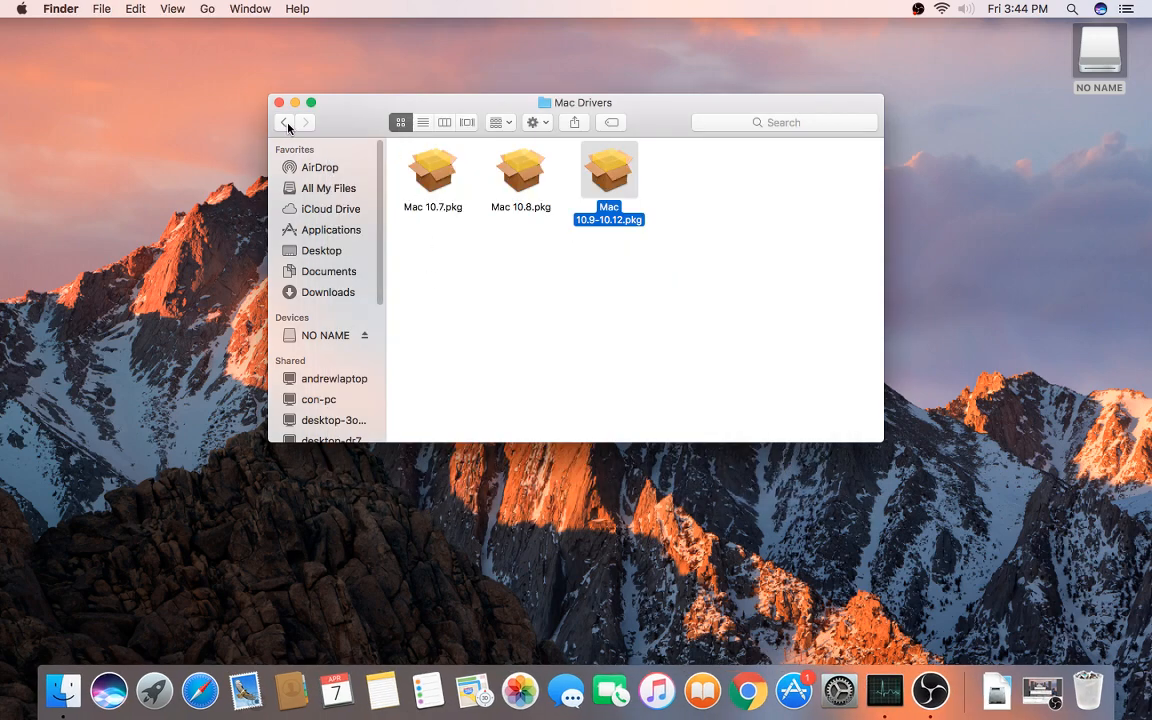
Step: Open the IP Addresses document from the Printer Drivers folder, move it aside, and close Finder
{"action": "left_click", "coordinate": [316, 337]}
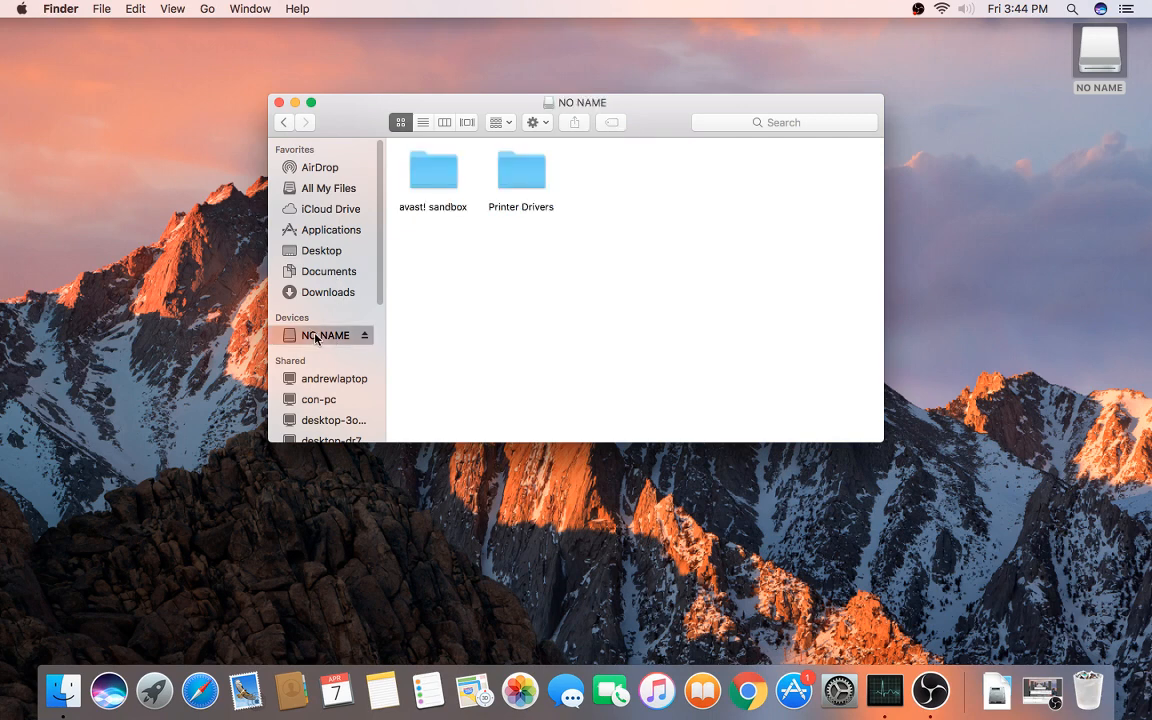
{"action": "double_click", "coordinate": [519, 184]}
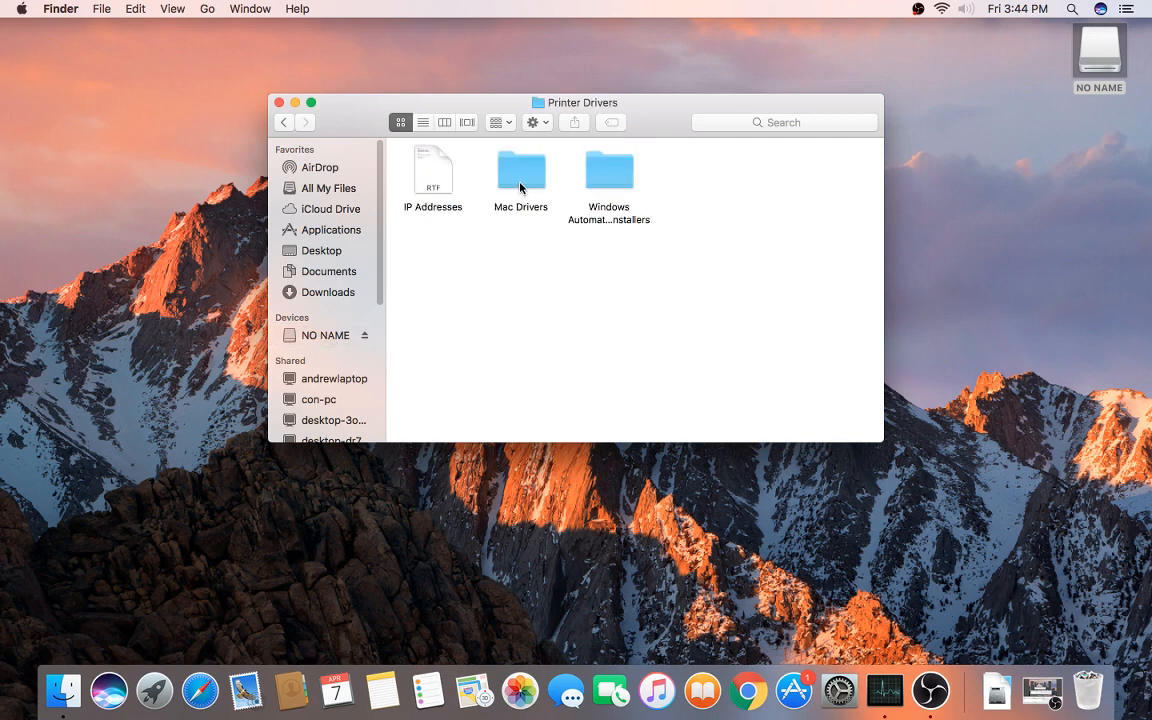
{"action": "left_click", "coordinate": [434, 180]}
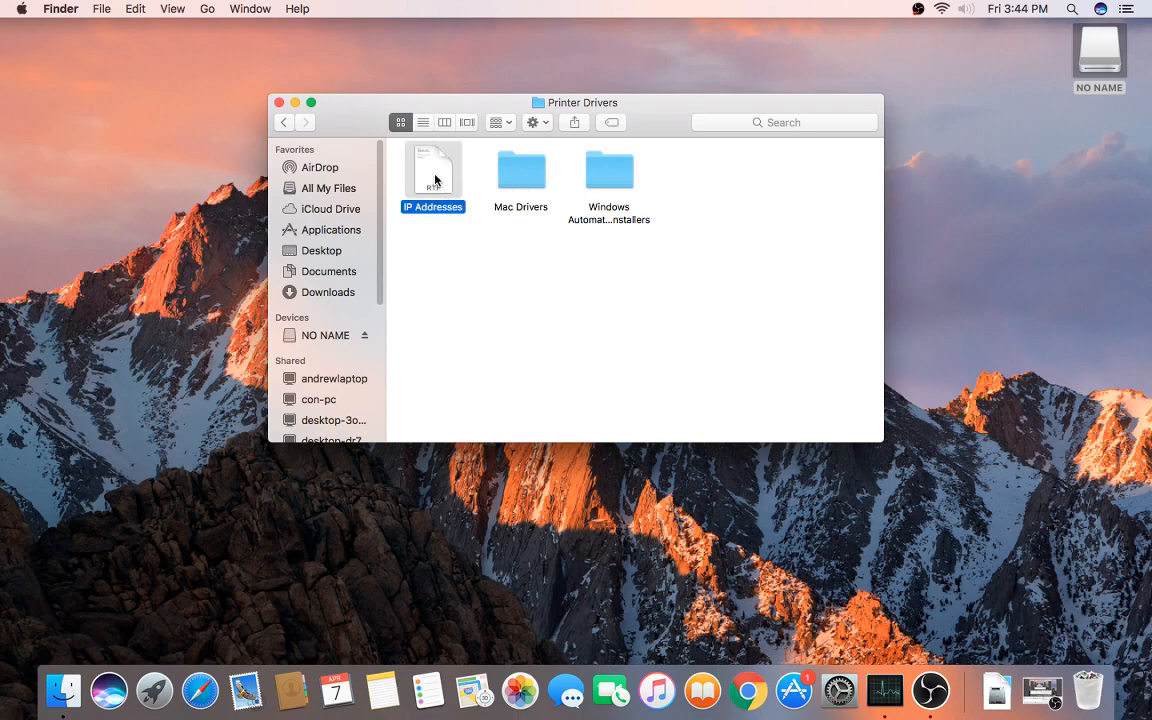
{"action": "double_click", "coordinate": [434, 180]}
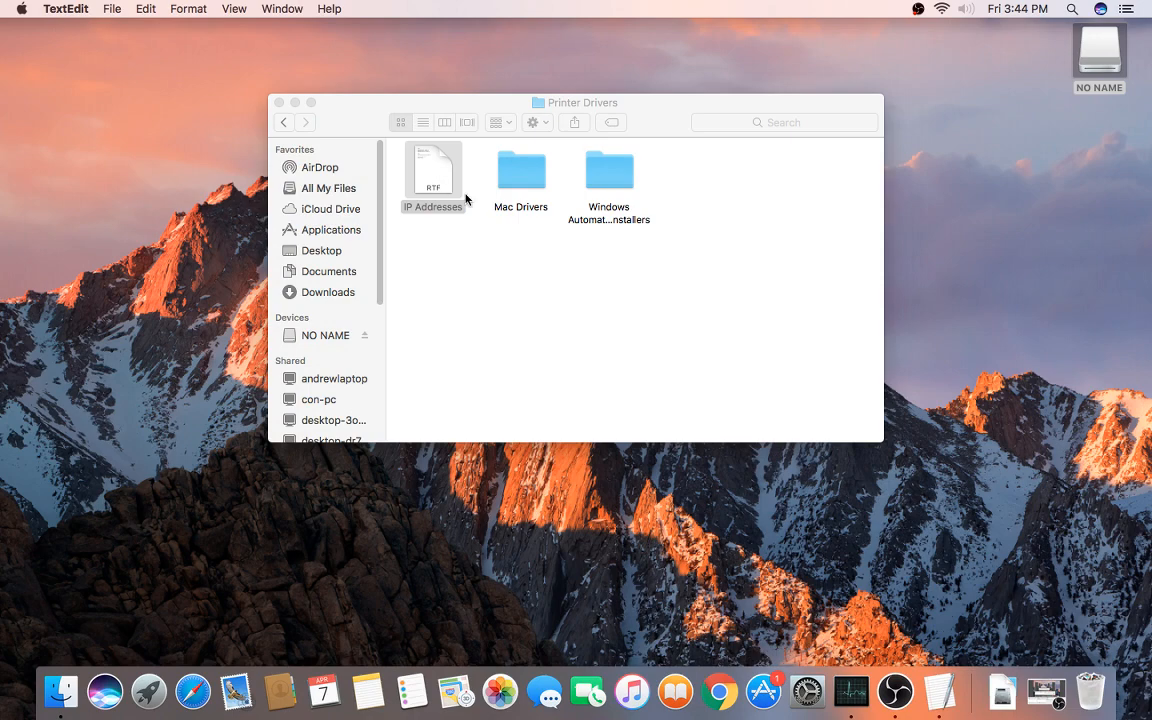
{"action": "left_click_drag", "start_coordinate": [399, 27], "coordinate": [548, 125]}
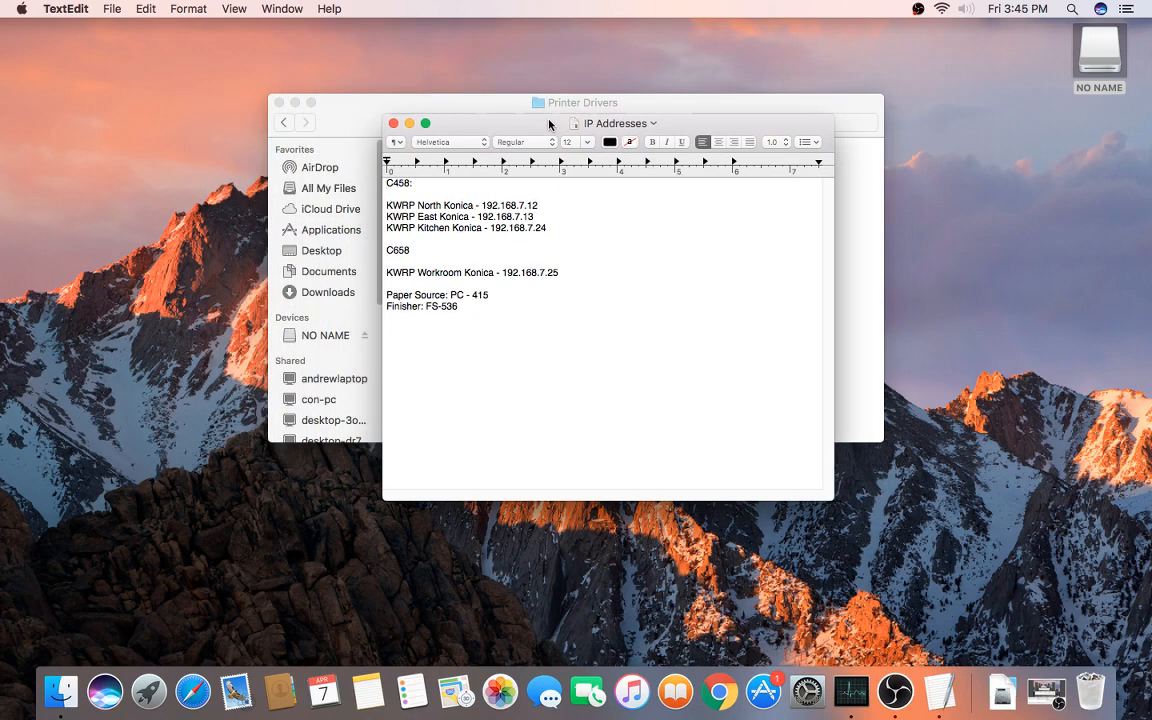
{"action": "left_click", "coordinate": [295, 105]}
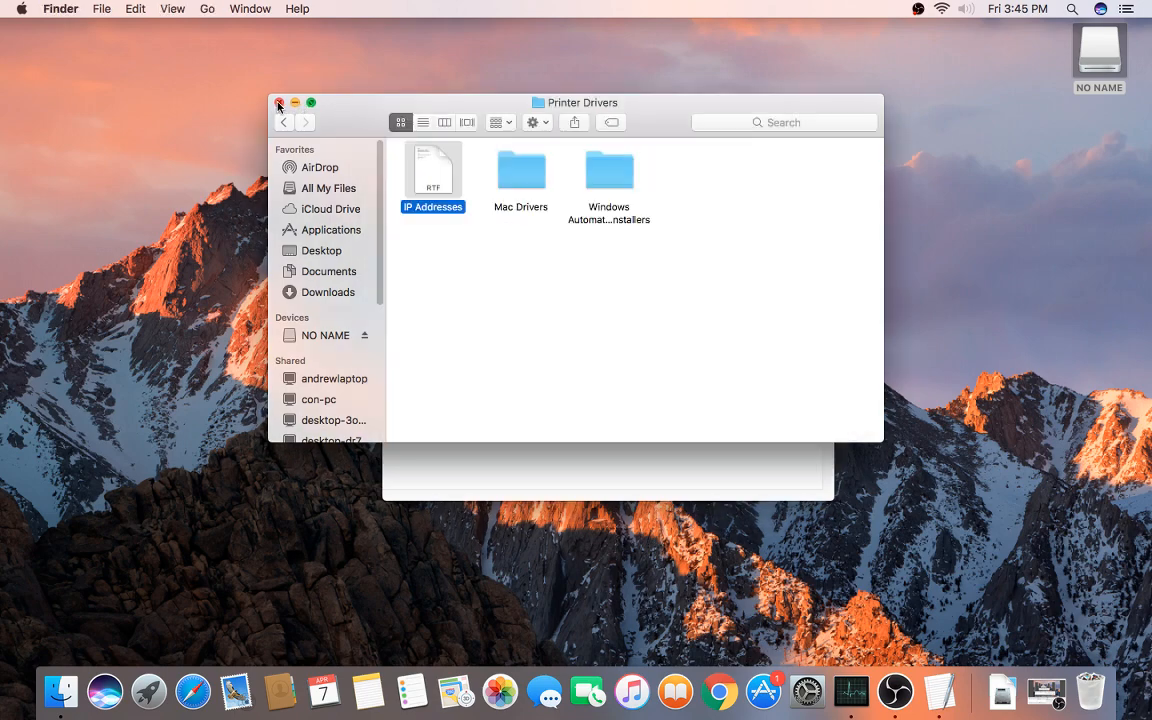
{"action": "left_click", "coordinate": [280, 104]}
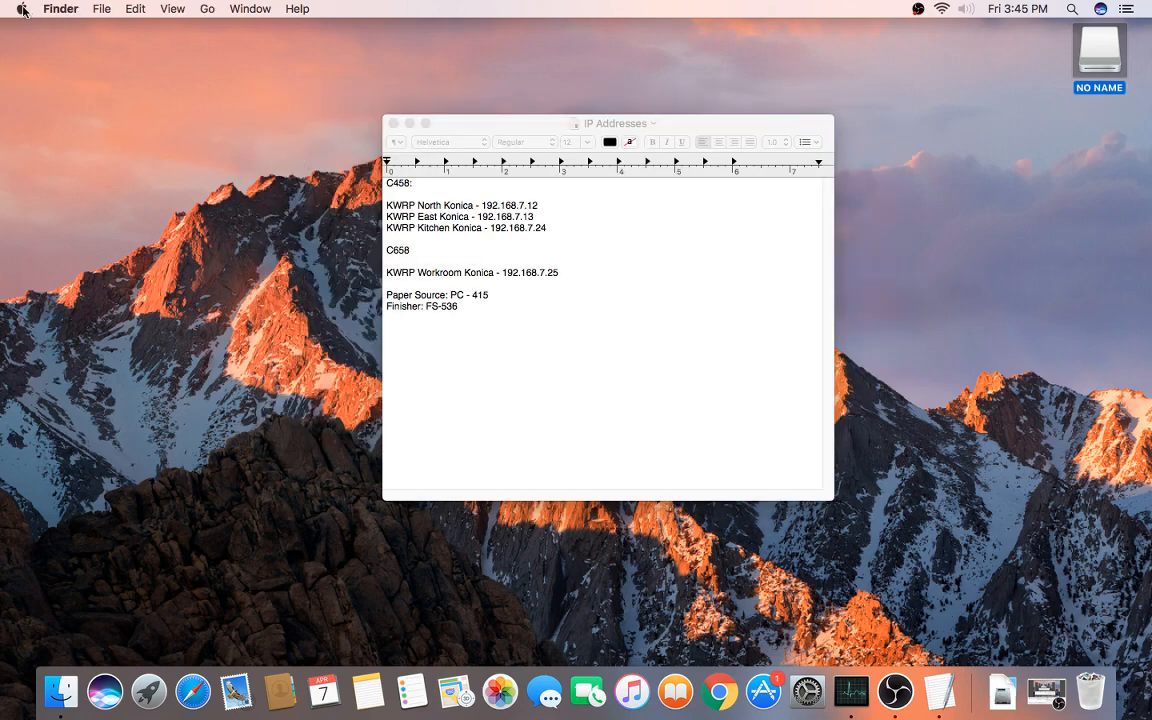
Step: Search System Preferences for 'printe' and open Printers & Scanners
{"action": "left_click", "coordinate": [22, 10]}
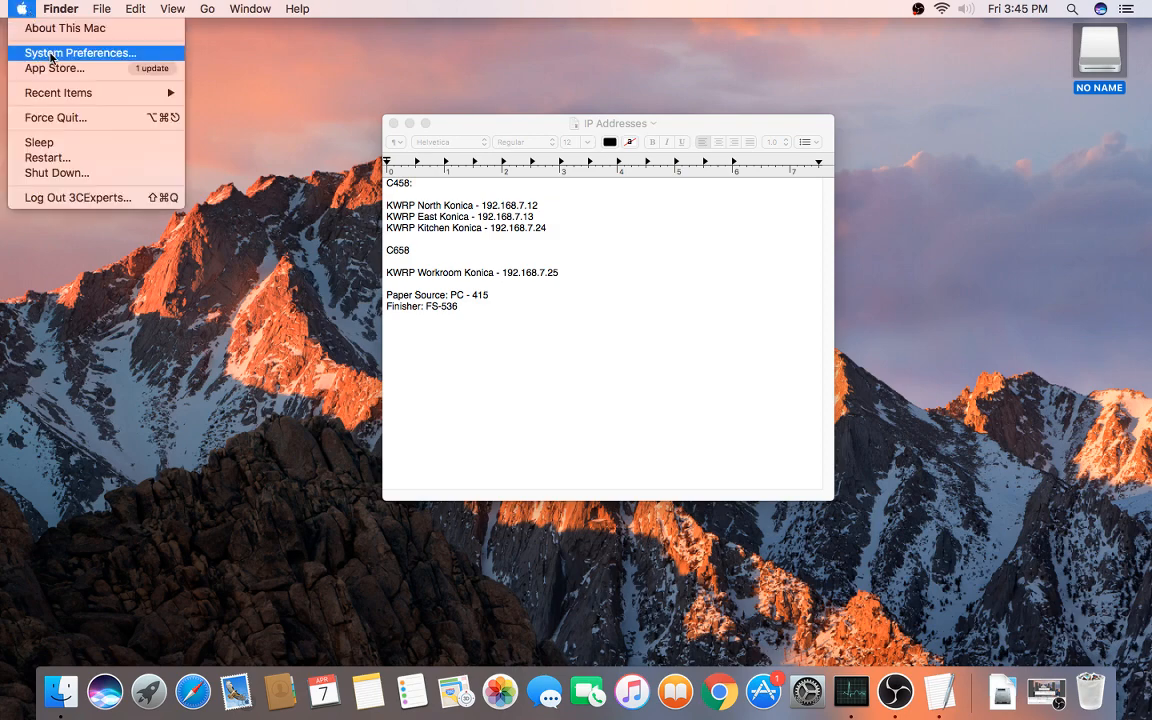
{"action": "left_click", "coordinate": [50, 55]}
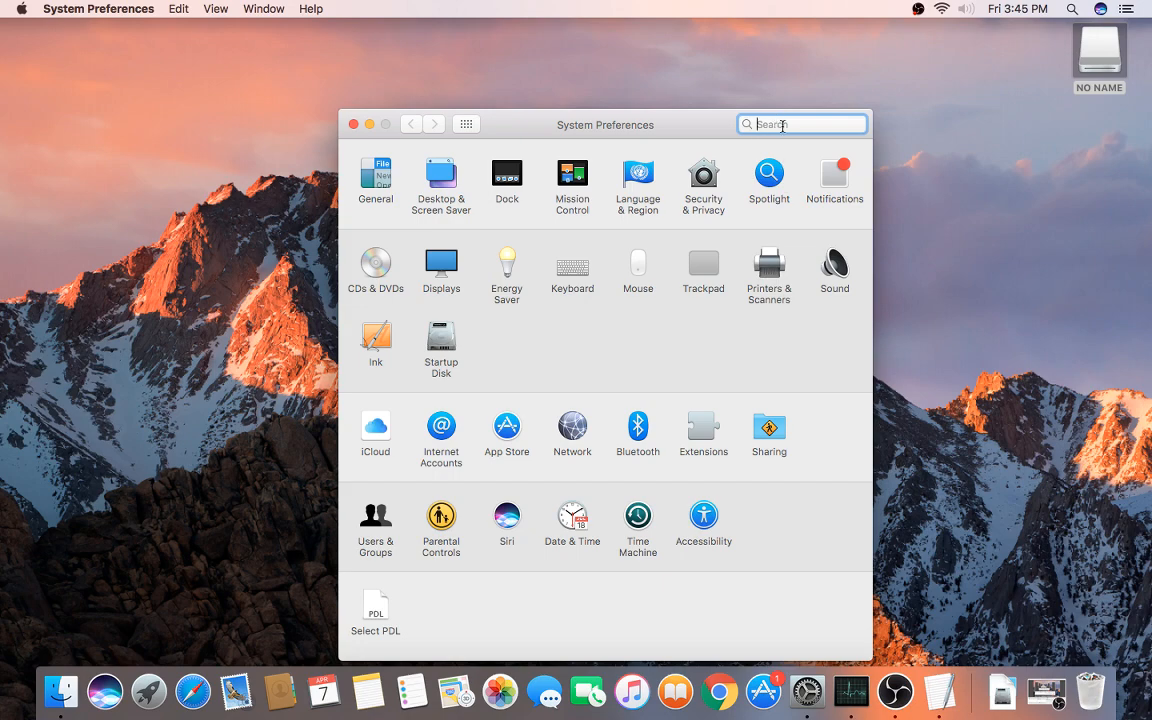
{"action": "type", "text": "printe"}
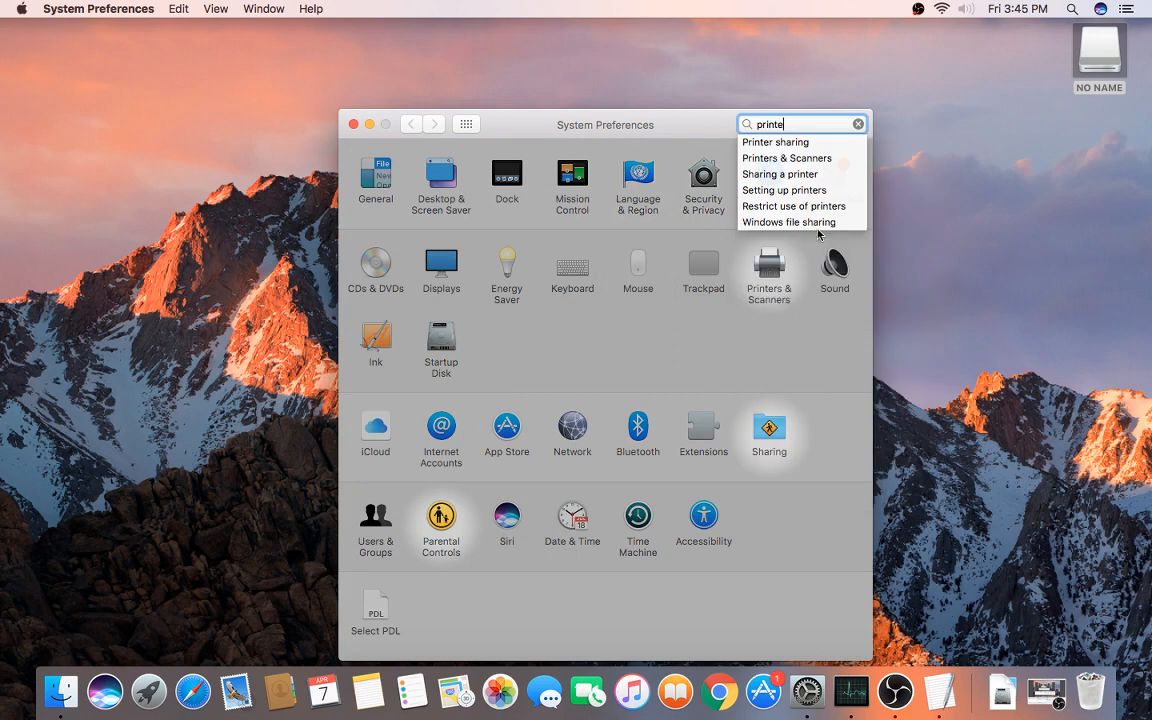
{"action": "left_click", "coordinate": [784, 159]}
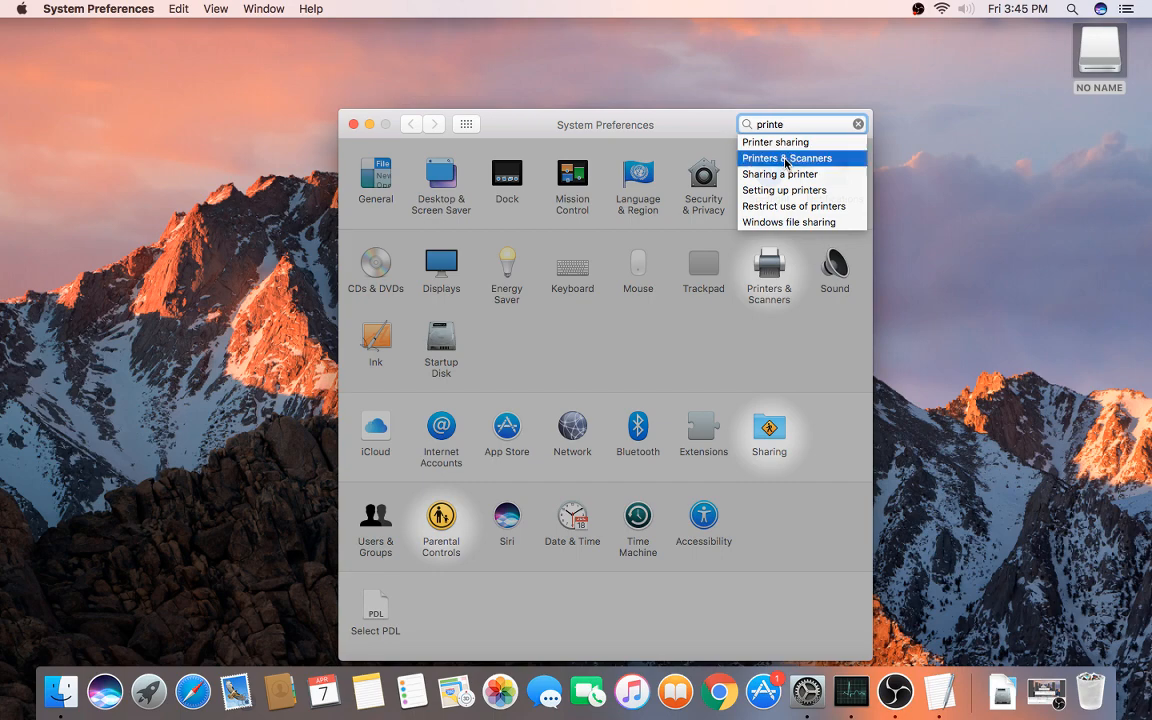
{"action": "left_click", "coordinate": [777, 268]}
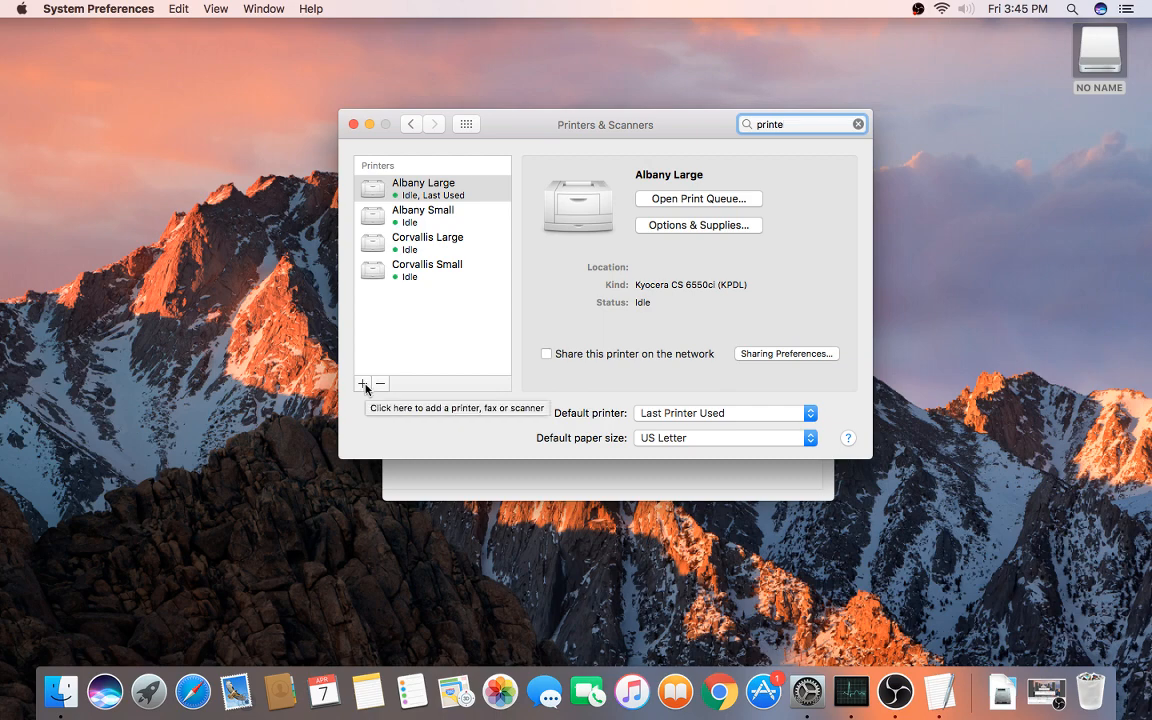
Step: Arrange the IP Addresses and Printers & Scanners windows side by side and show the add-printer menu
{"action": "left_click", "coordinate": [478, 480]}
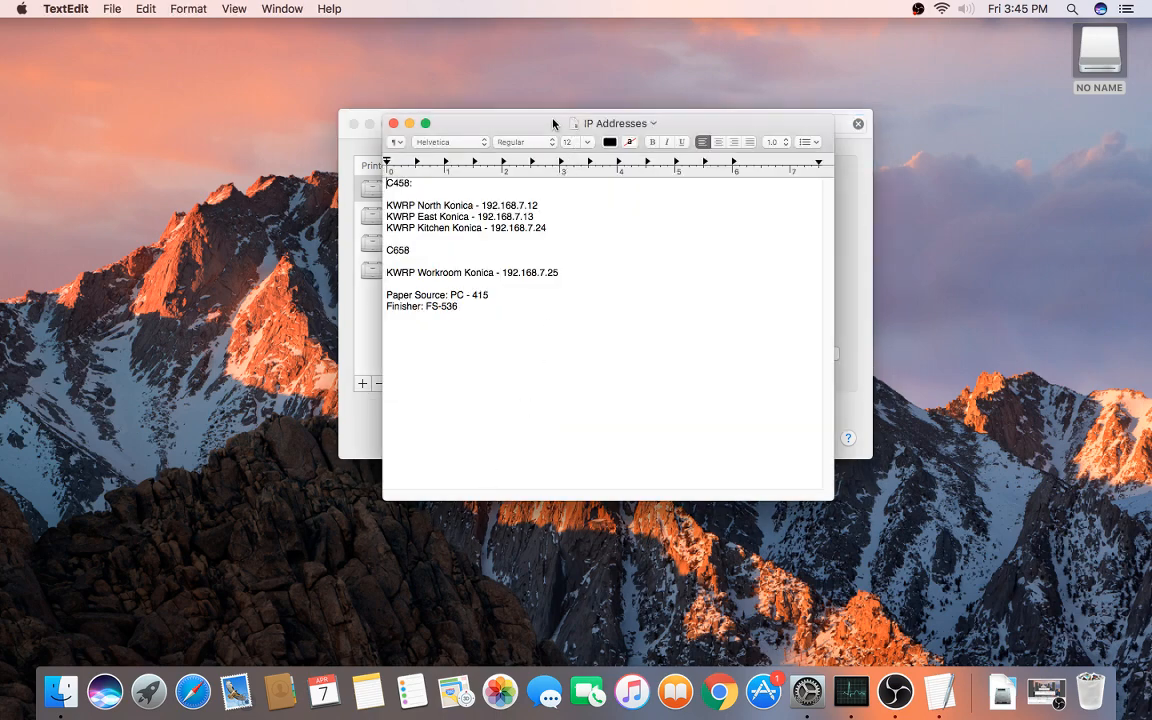
{"action": "left_click_drag", "start_coordinate": [553, 121], "coordinate": [196, 255]}
{"action": "left_click", "coordinate": [503, 126]}
{"action": "left_click_drag", "start_coordinate": [503, 126], "coordinate": [649, 274]}
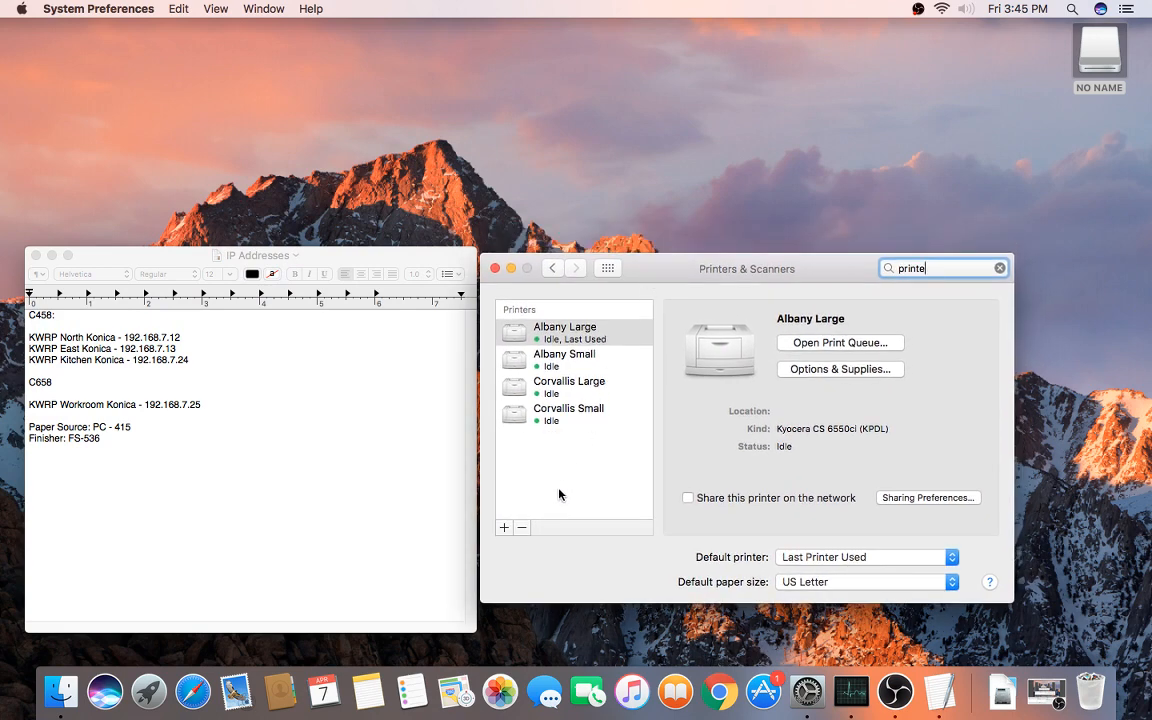
{"action": "left_click", "coordinate": [570, 560]}
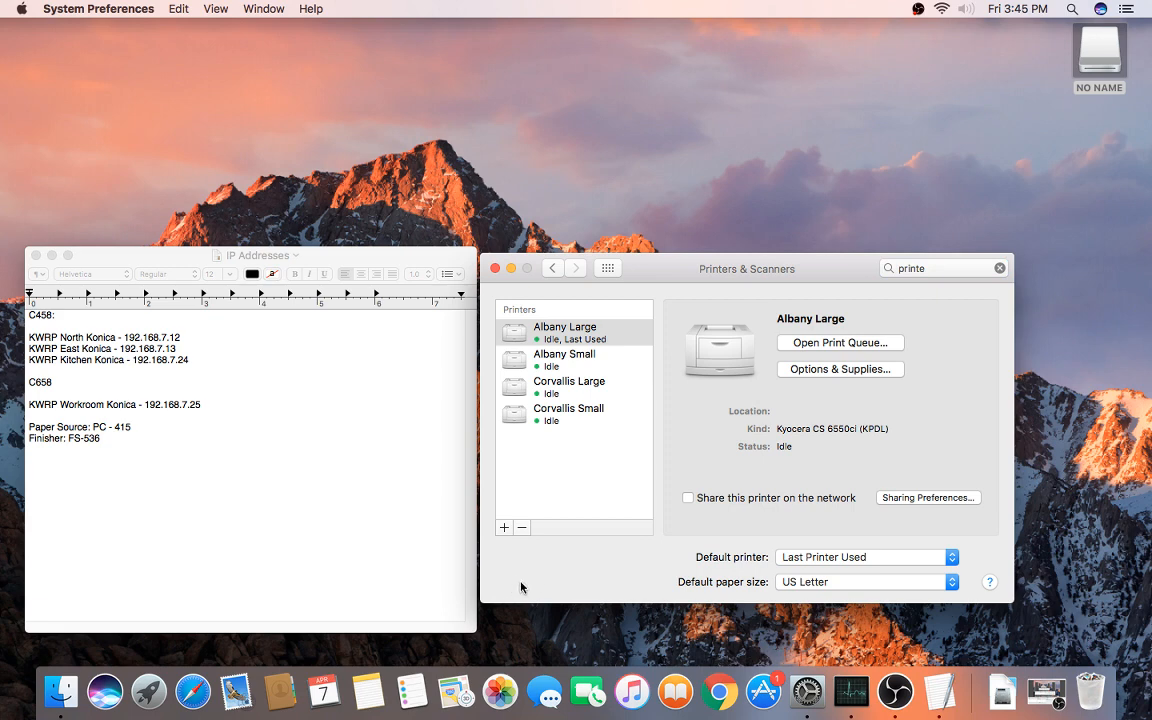
{"action": "left_click", "coordinate": [529, 490]}
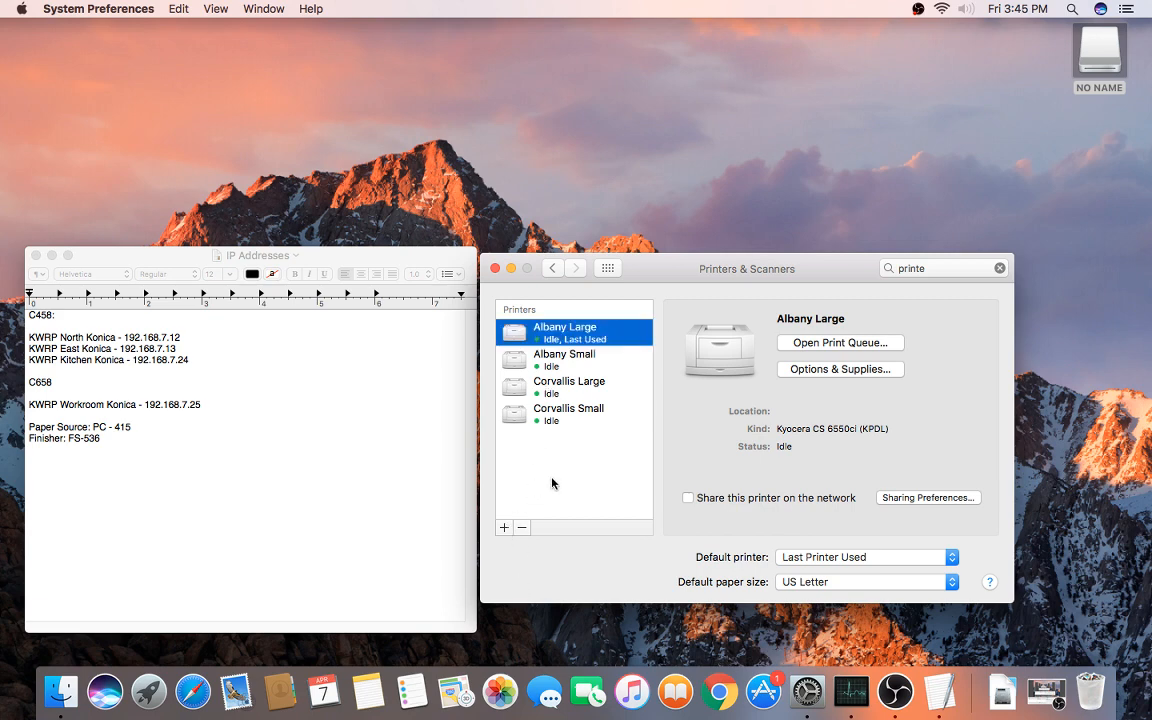
{"action": "left_click", "coordinate": [505, 528]}
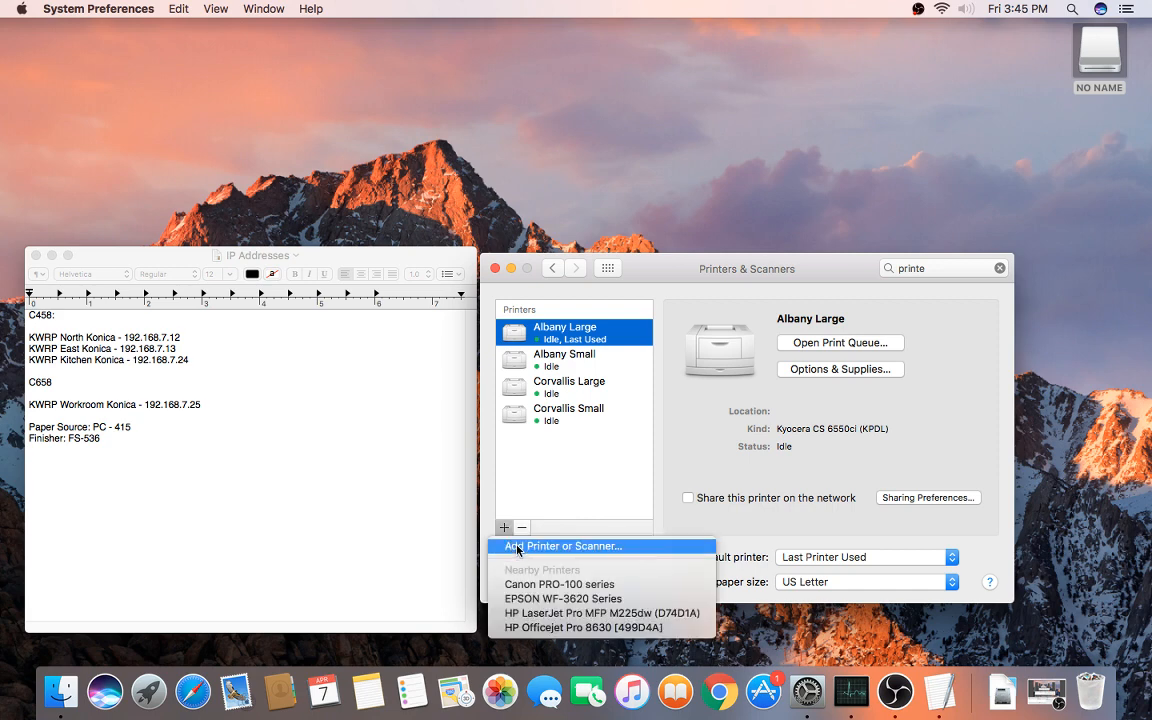
Step: Start adding a printer by IP and enter the address 192.168.7.12
{"action": "left_click", "coordinate": [560, 546]}
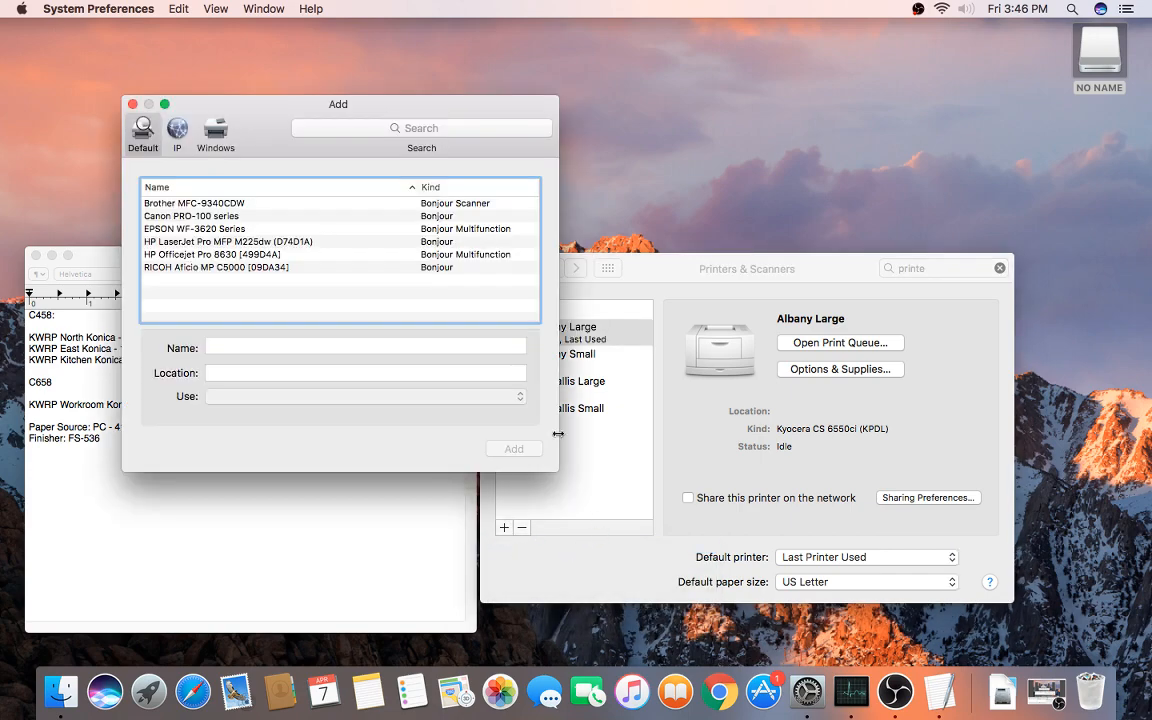
{"action": "left_click_drag", "start_coordinate": [285, 105], "coordinate": [640, 148]}
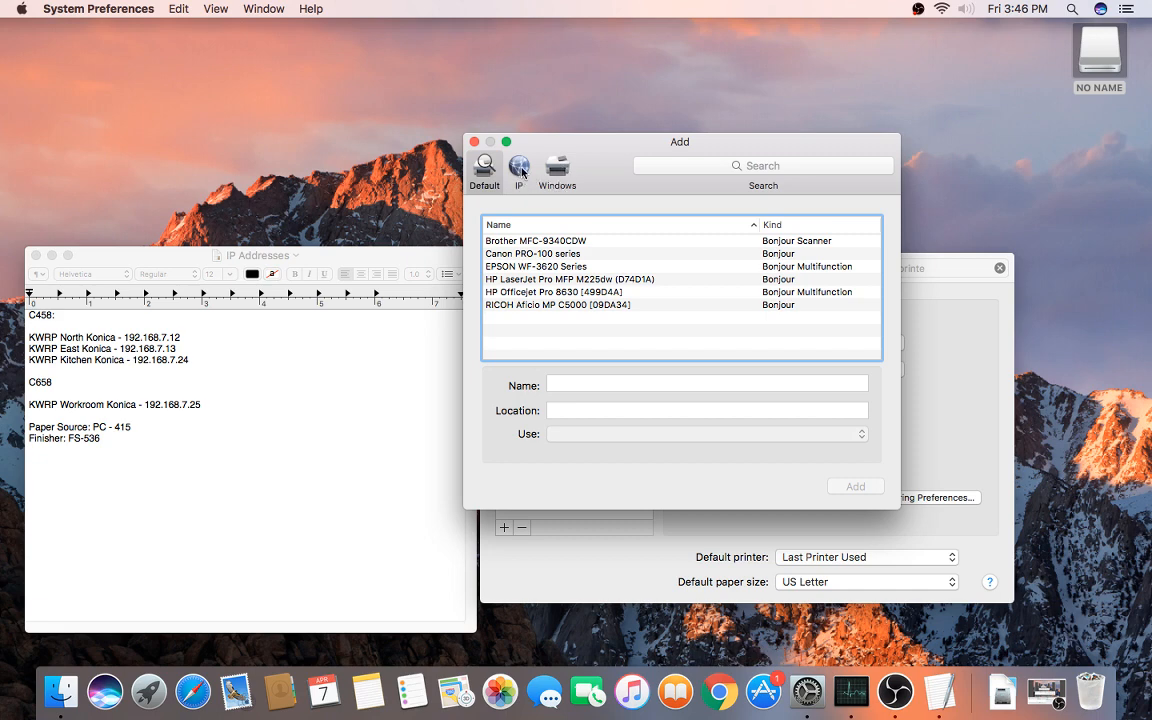
{"action": "left_click", "coordinate": [520, 170]}
{"action": "left_click", "coordinate": [567, 232]}
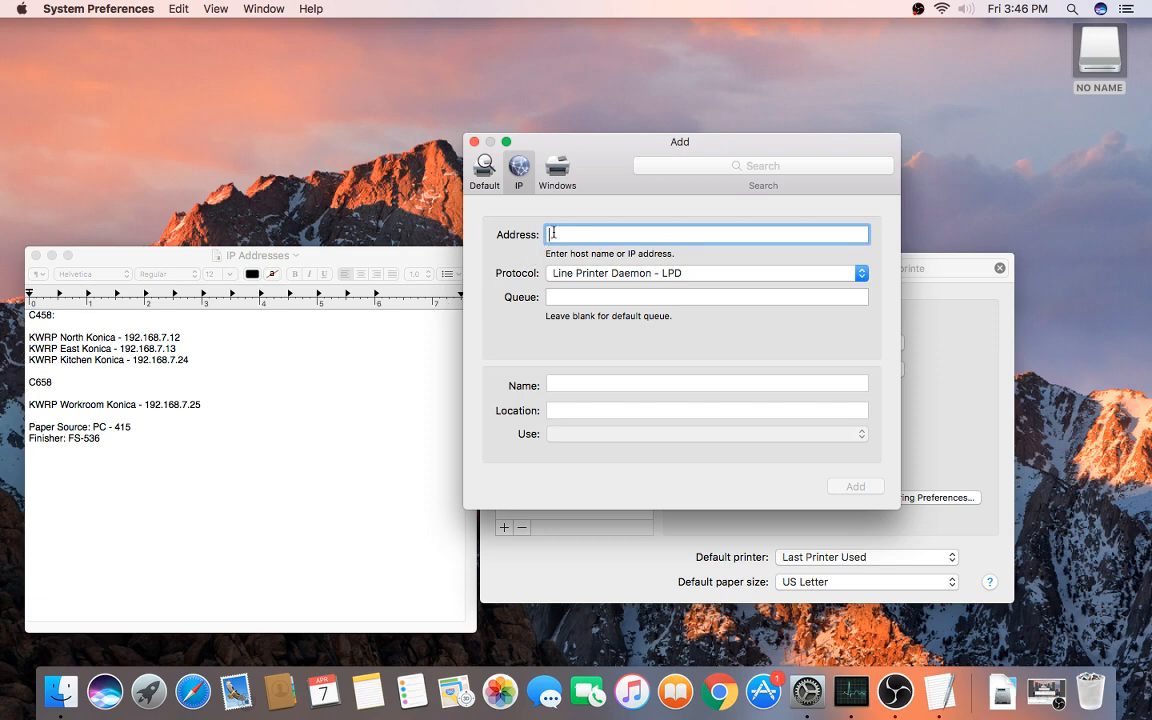
{"action": "type", "text": ".168.7.12"}
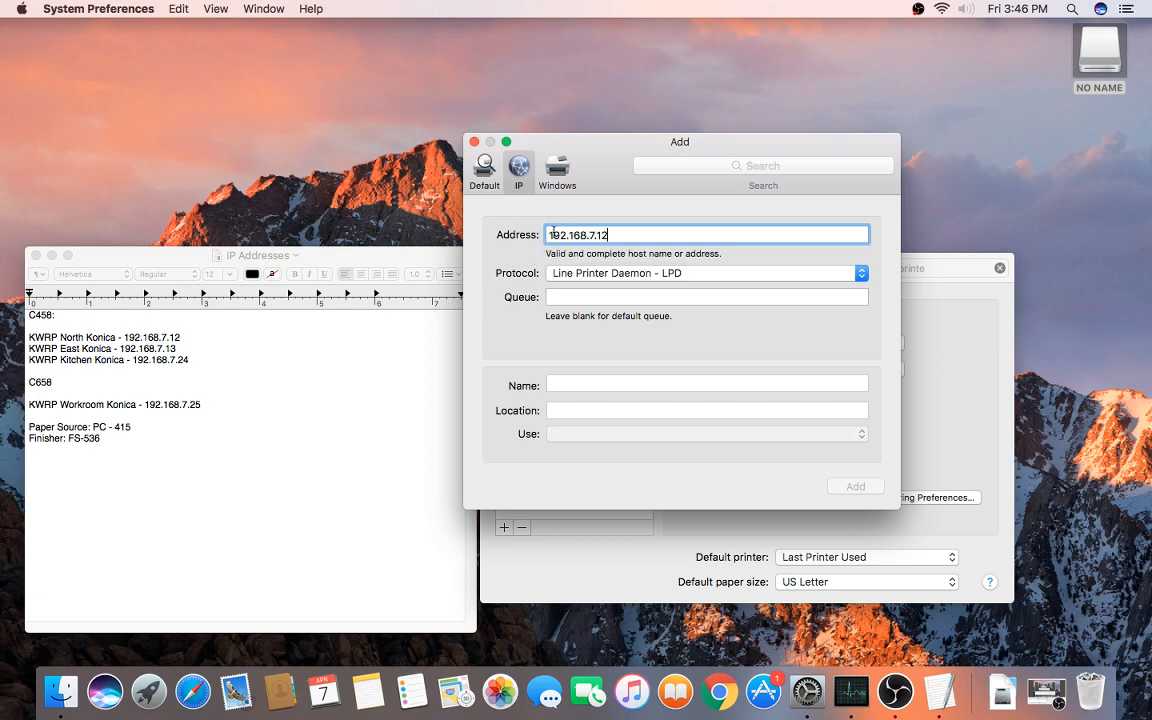
Step: Set the protocol to LPD and name the printer 'KWRP North Konica'
{"action": "left_click", "coordinate": [596, 275]}
{"action": "left_click", "coordinate": [517, 277]}
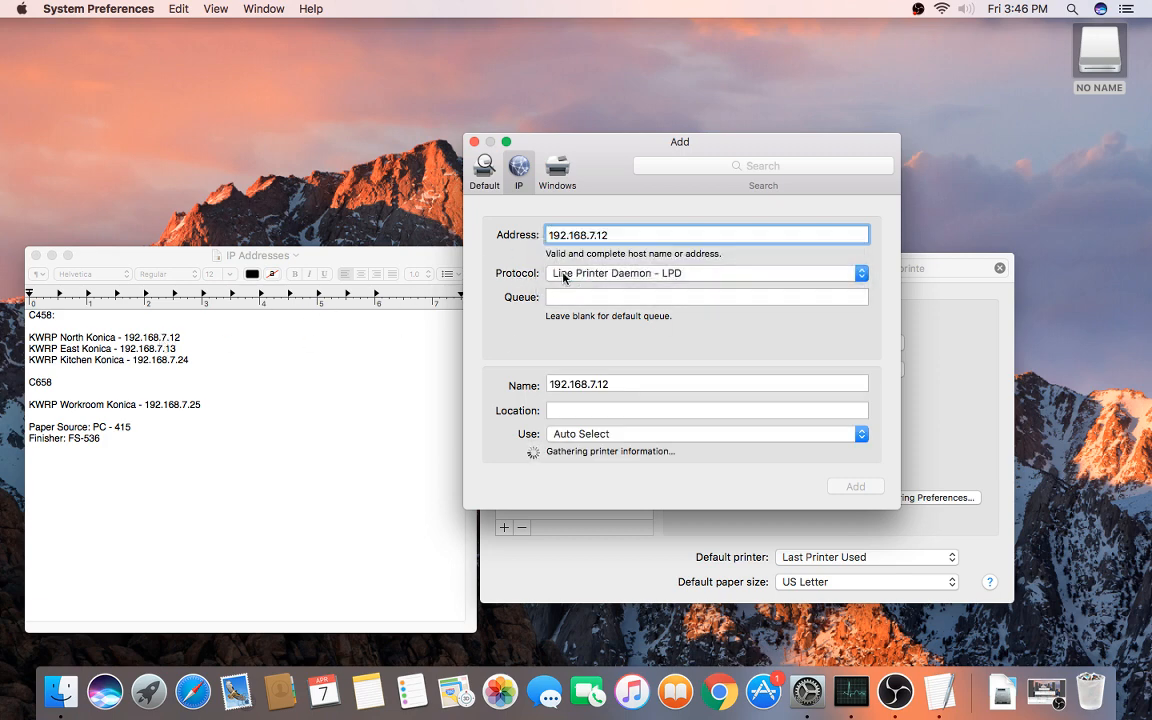
{"action": "left_click", "coordinate": [583, 279]}
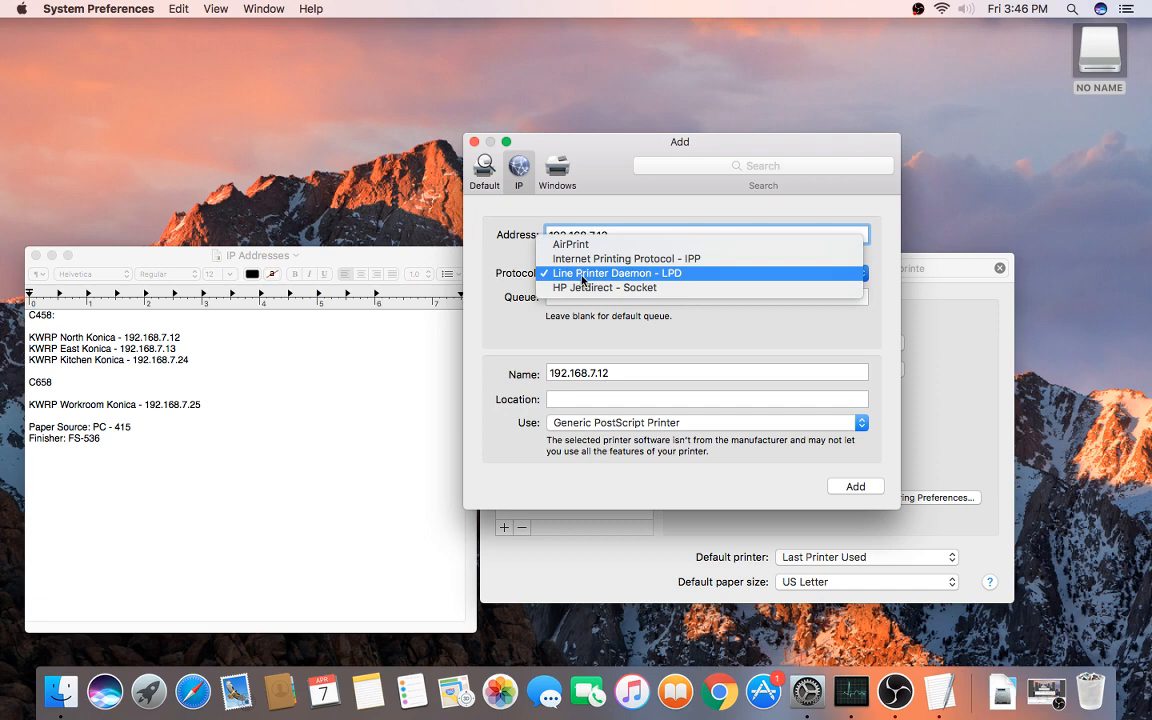
{"action": "left_click", "coordinate": [645, 259]}
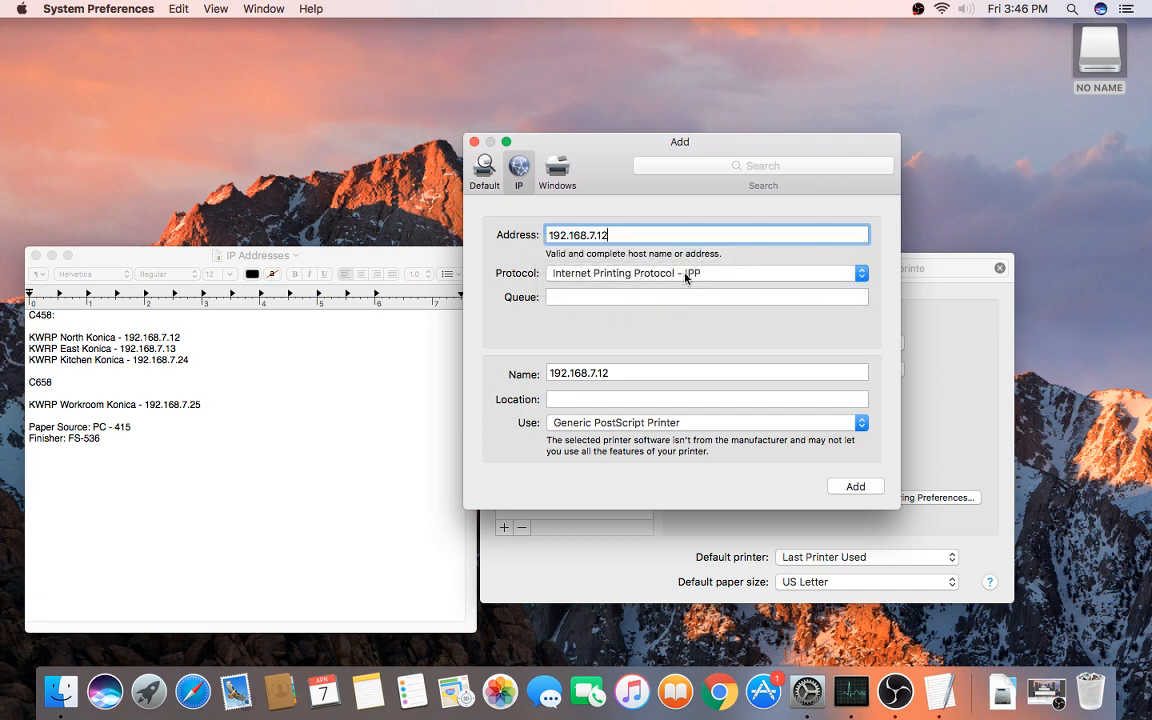
{"action": "left_click", "coordinate": [686, 275]}
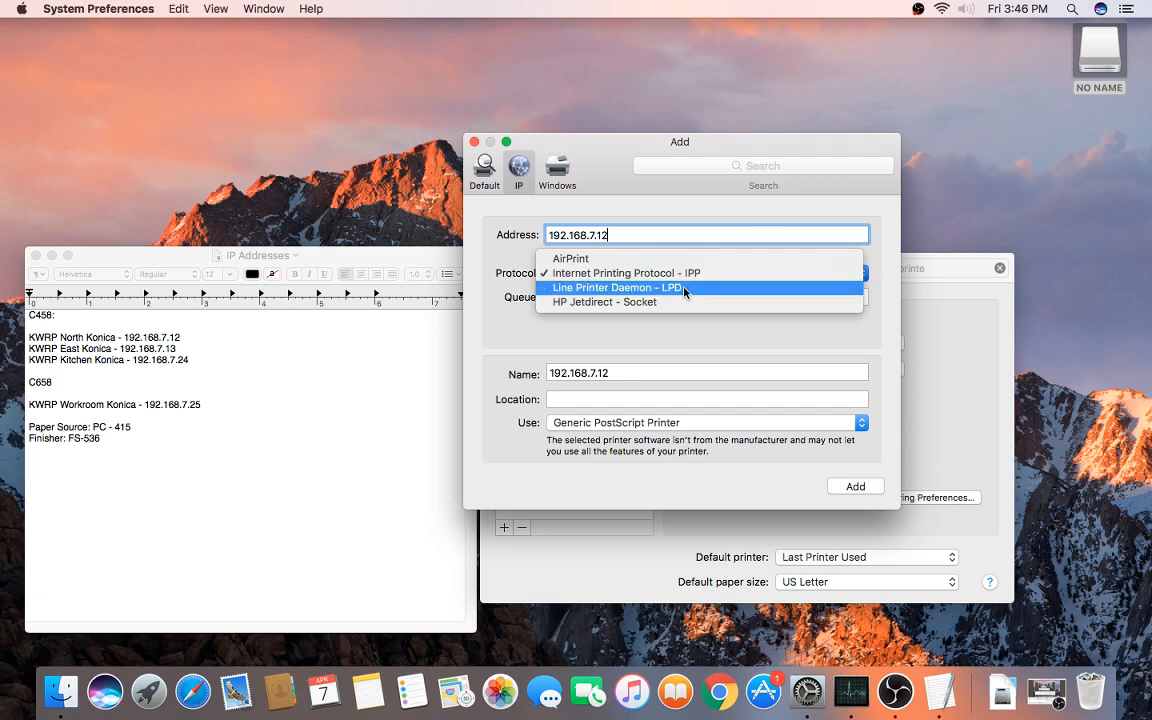
{"action": "left_click", "coordinate": [684, 288]}
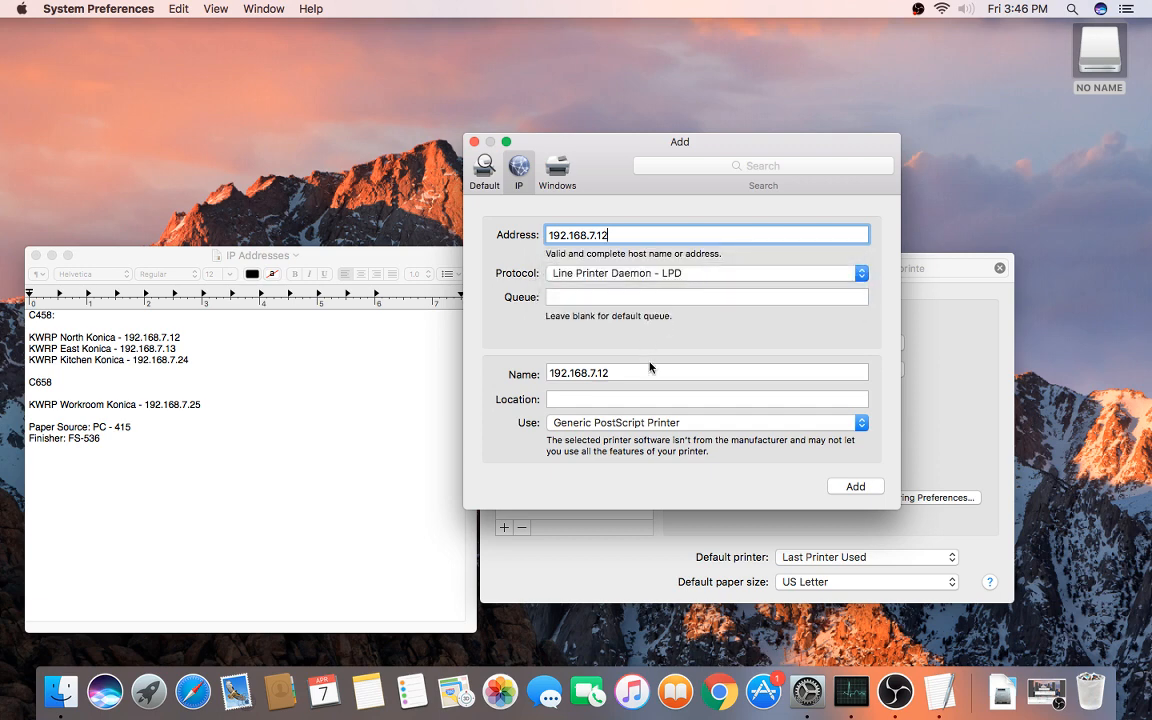
{"action": "left_click", "coordinate": [626, 372]}
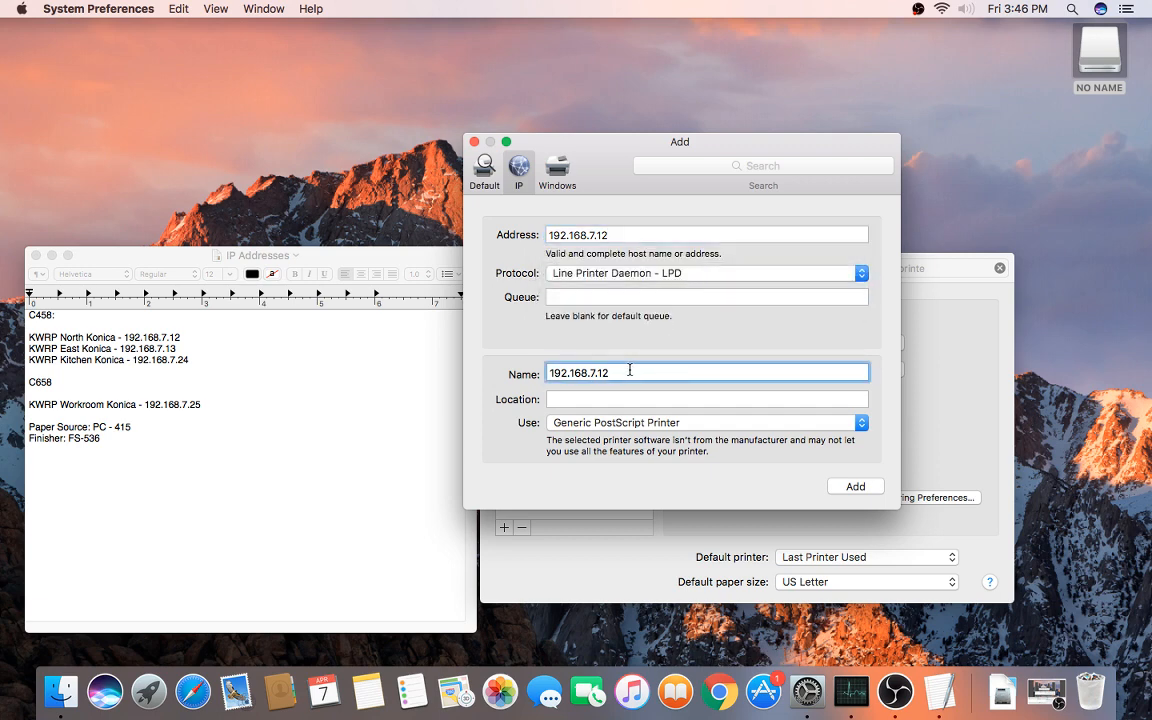
{"action": "left_click_drag", "start_coordinate": [629, 370], "coordinate": [539, 372]}
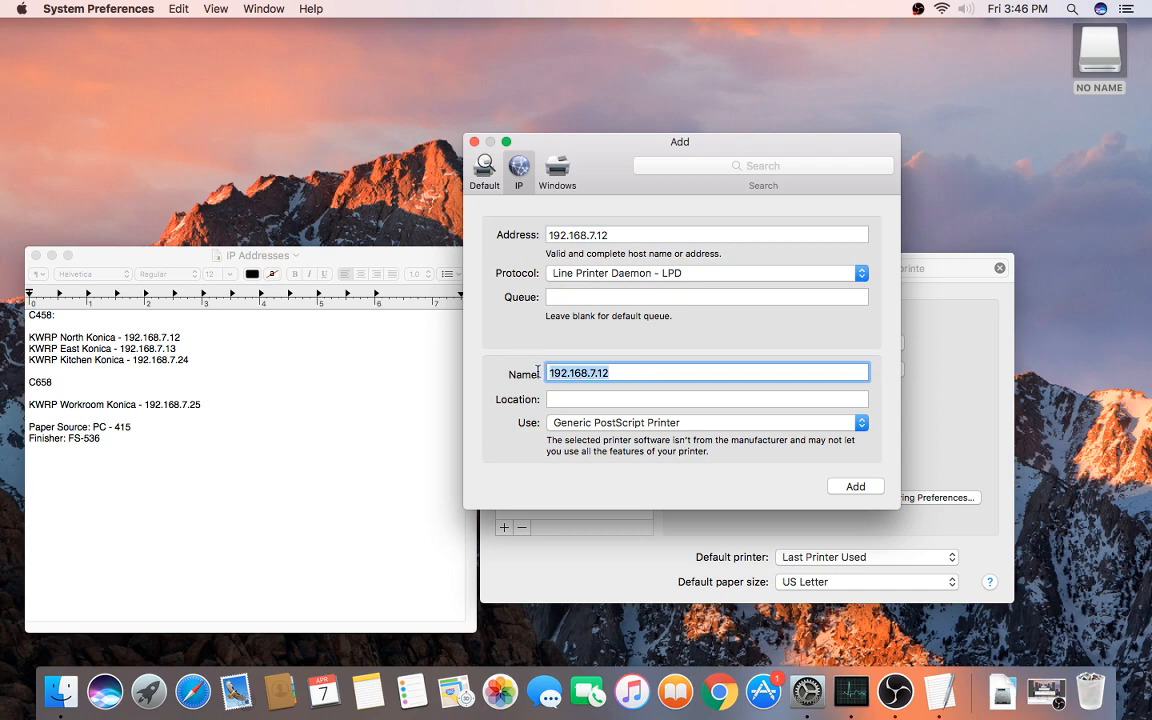
{"action": "type", "text": "KWRP North Konica"}
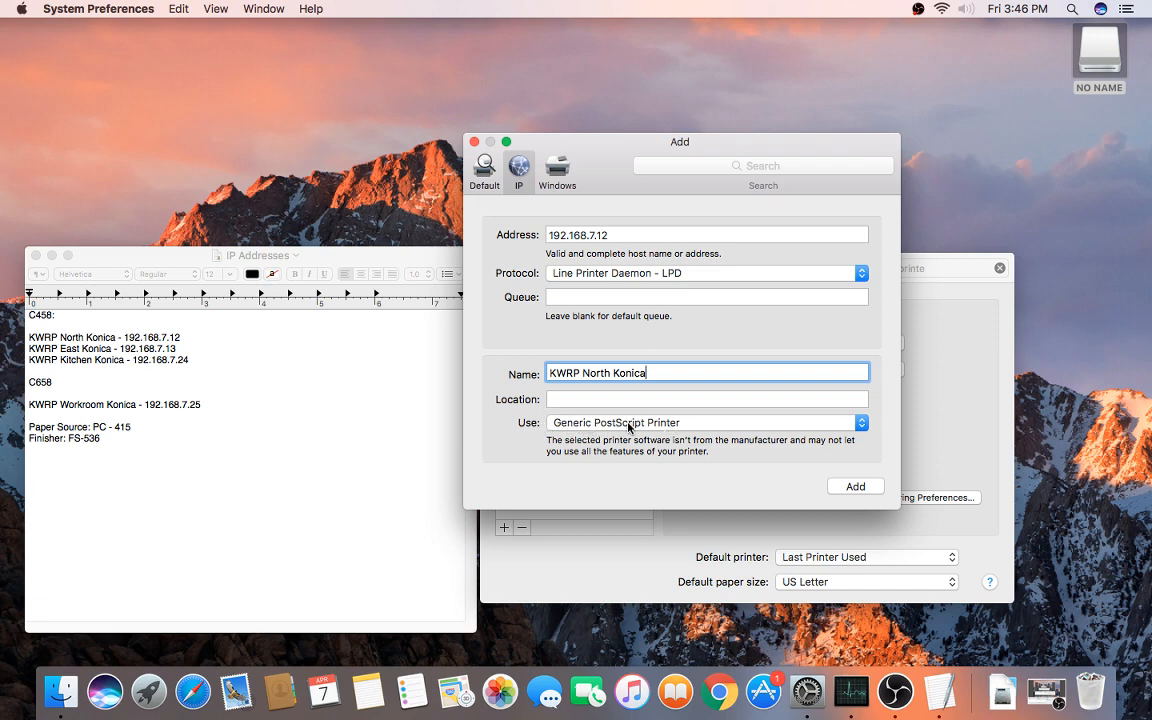
Step: Choose the KONICA MINOLTA C458 PS driver via a 'c458' search and add the printer
{"action": "left_click", "coordinate": [629, 426]}
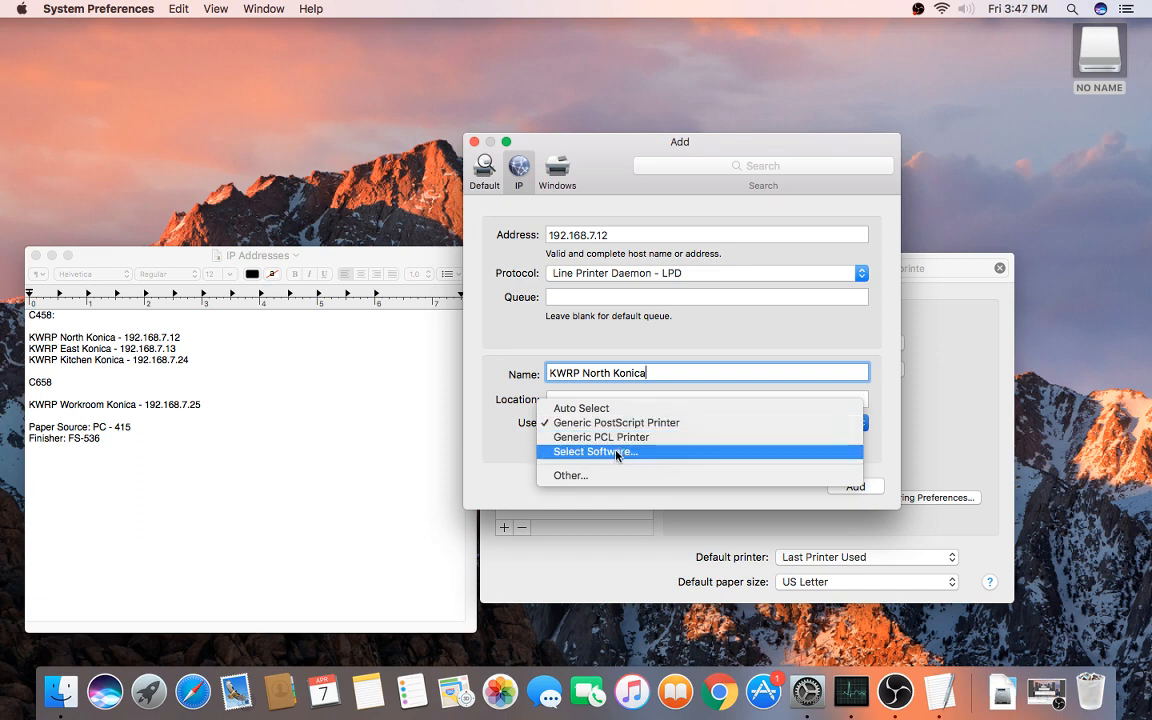
{"action": "left_click", "coordinate": [601, 454]}
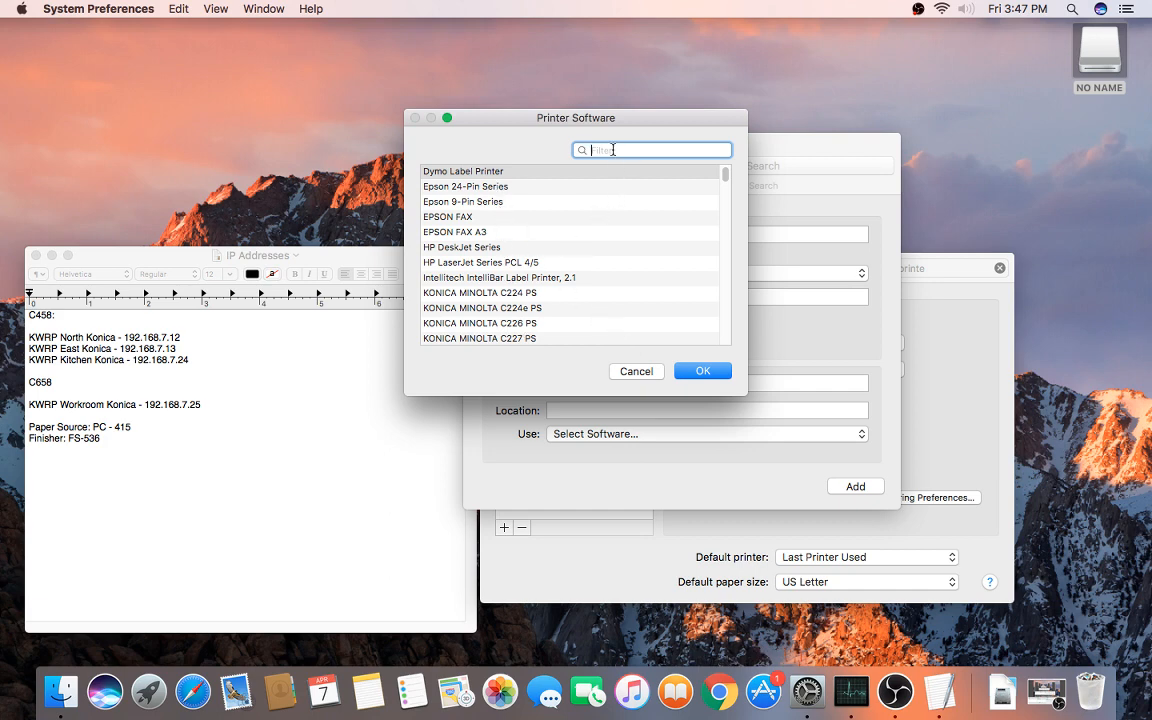
{"action": "type", "text": "c45"}
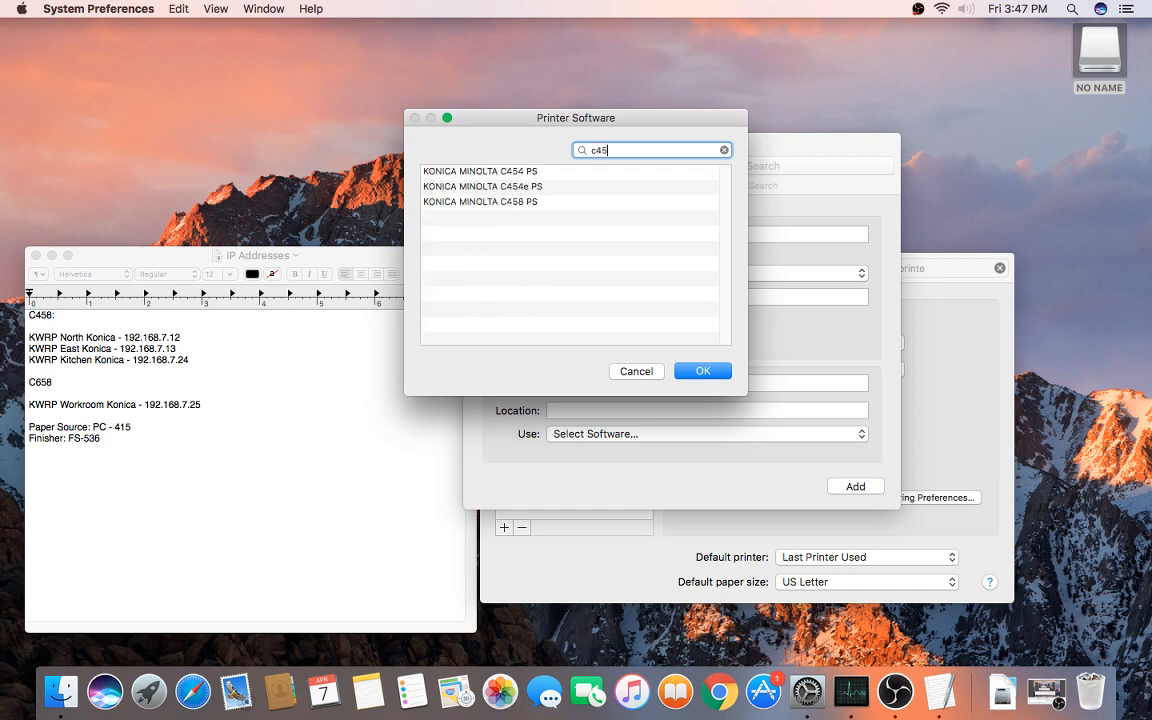
{"action": "type", "text": "8"}
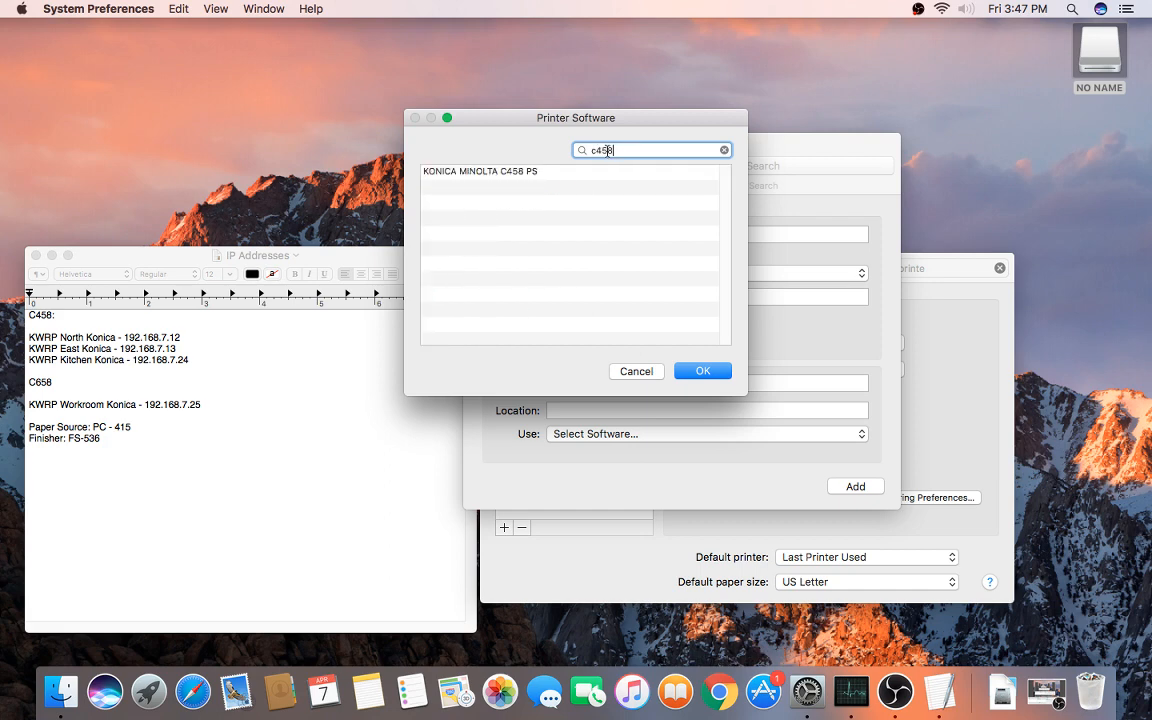
{"action": "left_click", "coordinate": [521, 174]}
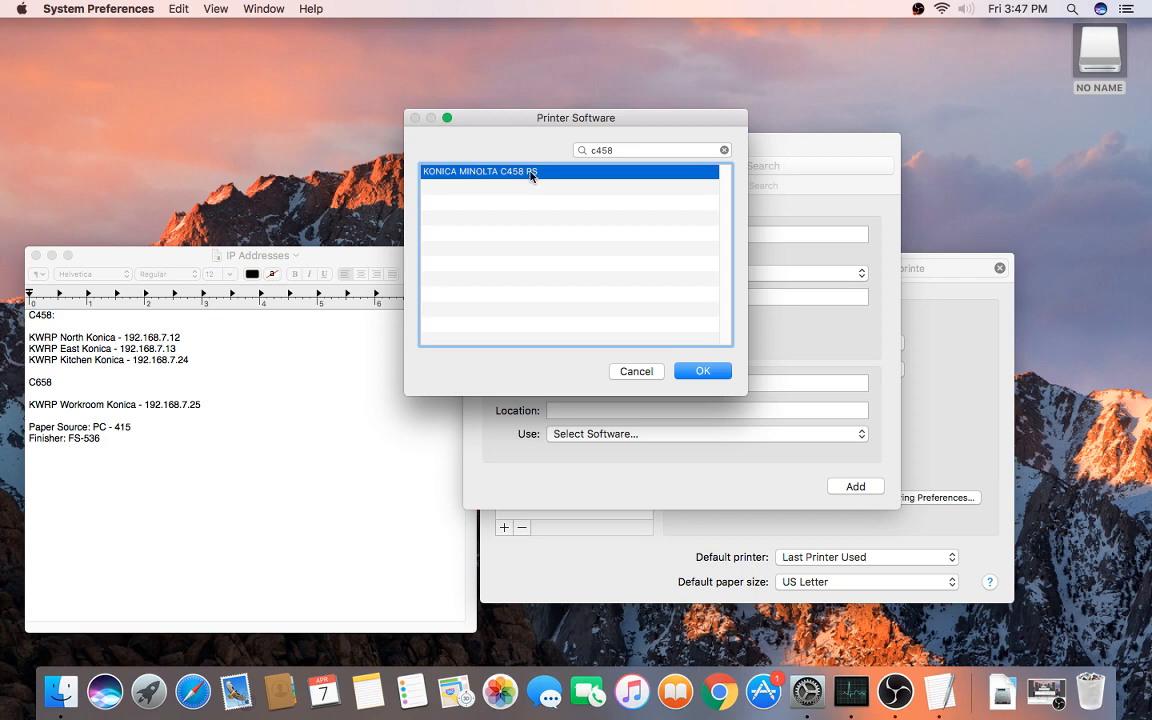
{"action": "left_click", "coordinate": [705, 371]}
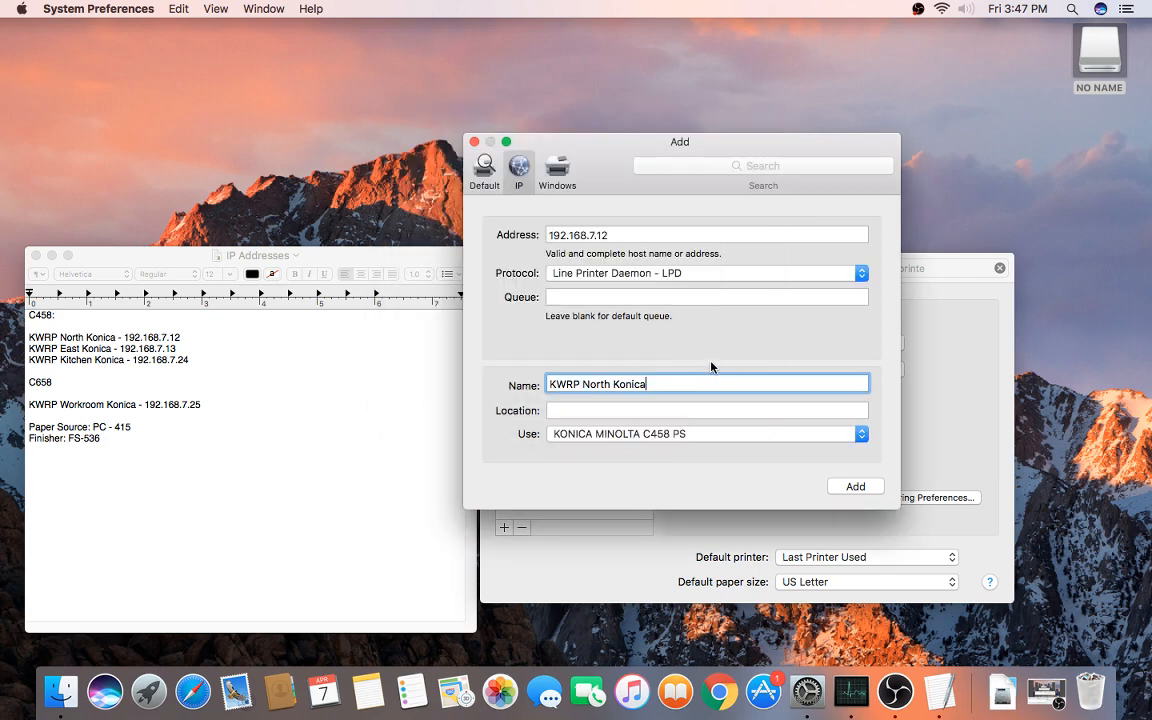
{"action": "left_click", "coordinate": [846, 490]}
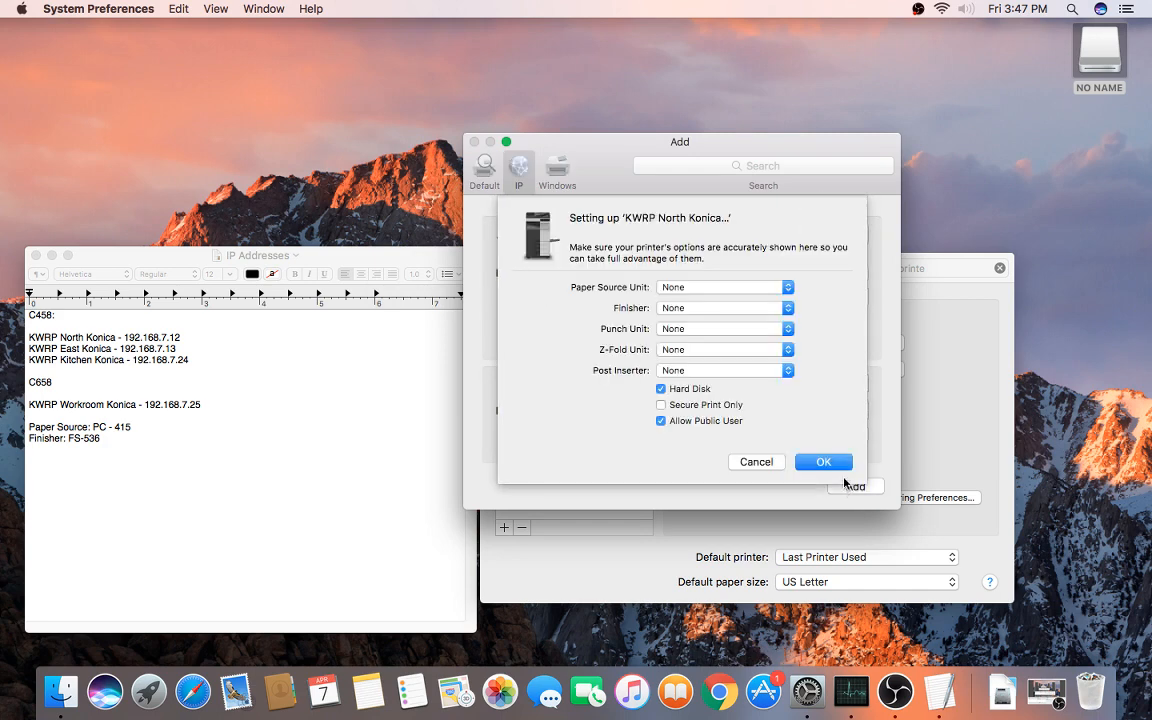
Step: Set Paper Source PC-415, Finisher FS-536, Punch PK-520 (2/3-Hole), disable public users, and confirm
{"action": "left_click", "coordinate": [704, 287]}
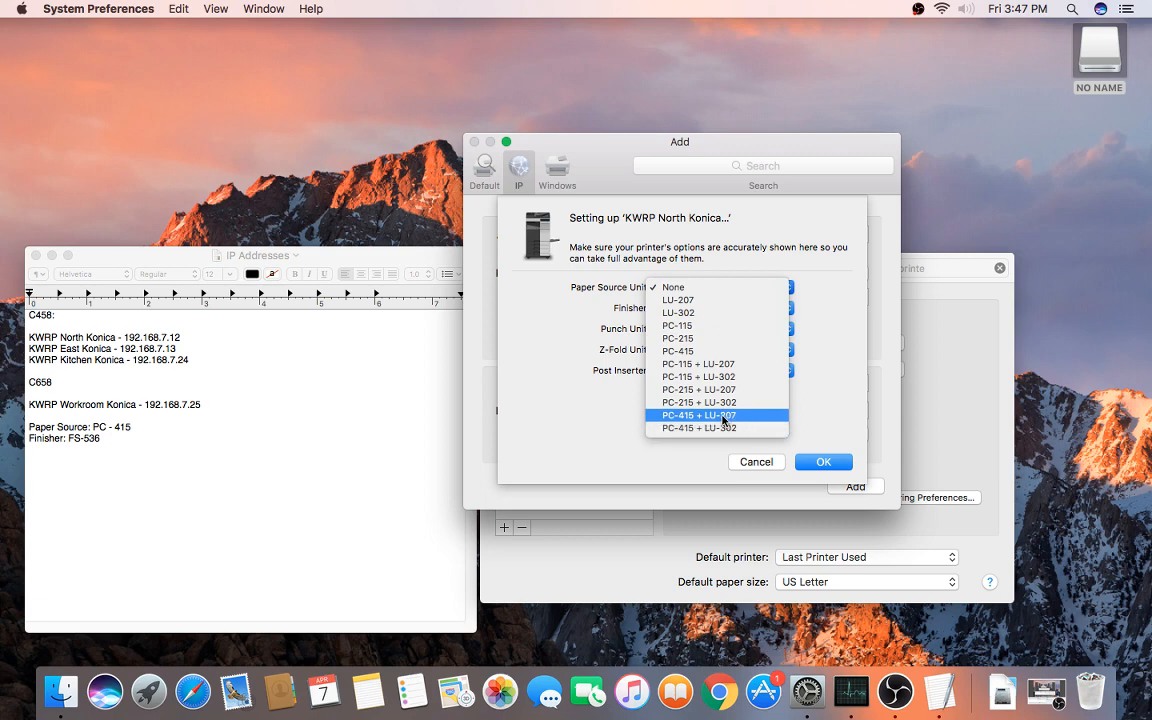
{"action": "left_click", "coordinate": [698, 353]}
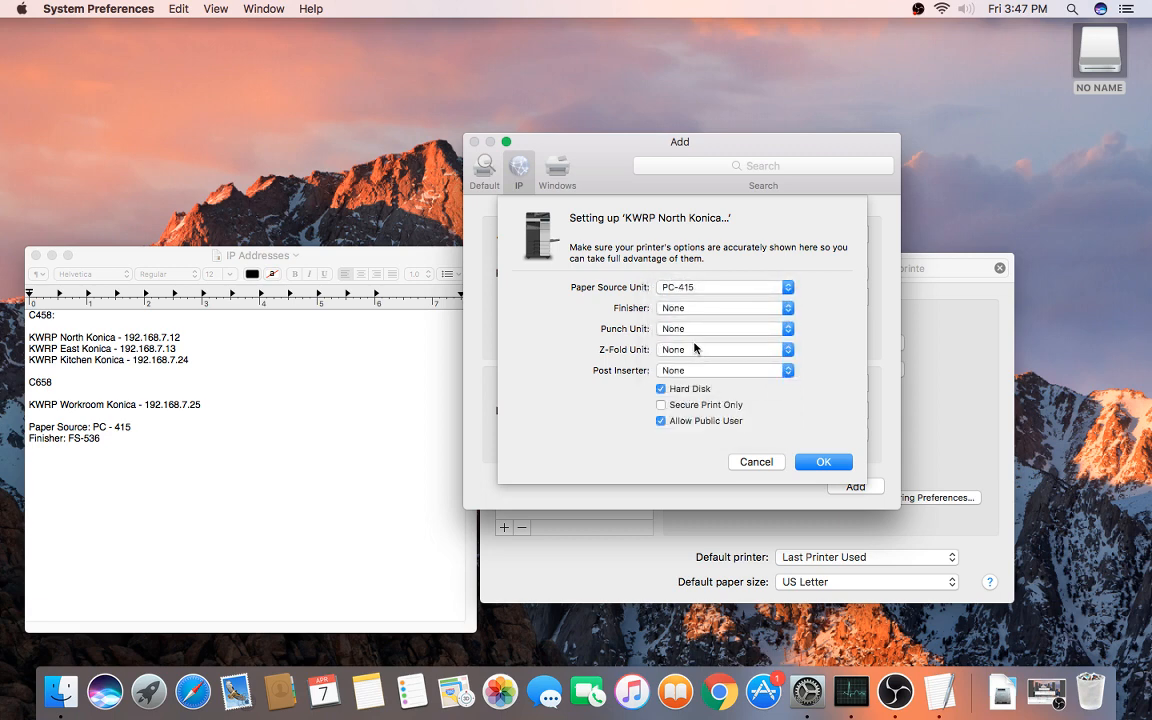
{"action": "left_click", "coordinate": [689, 310]}
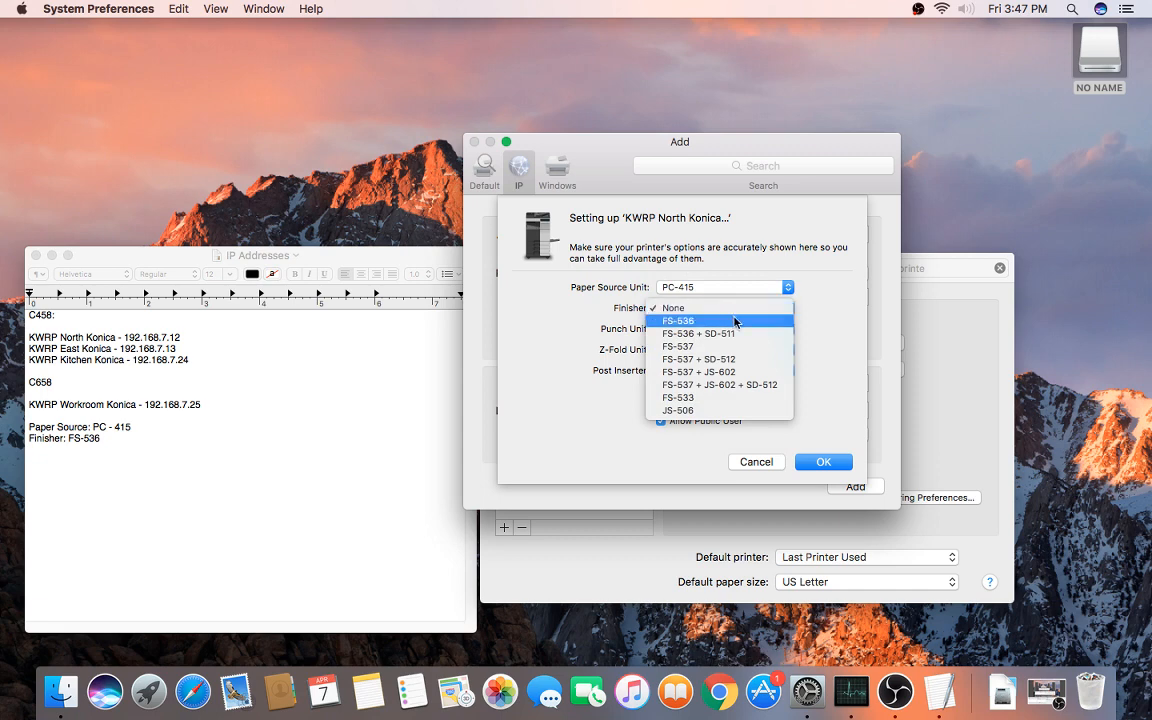
{"action": "left_click", "coordinate": [723, 322]}
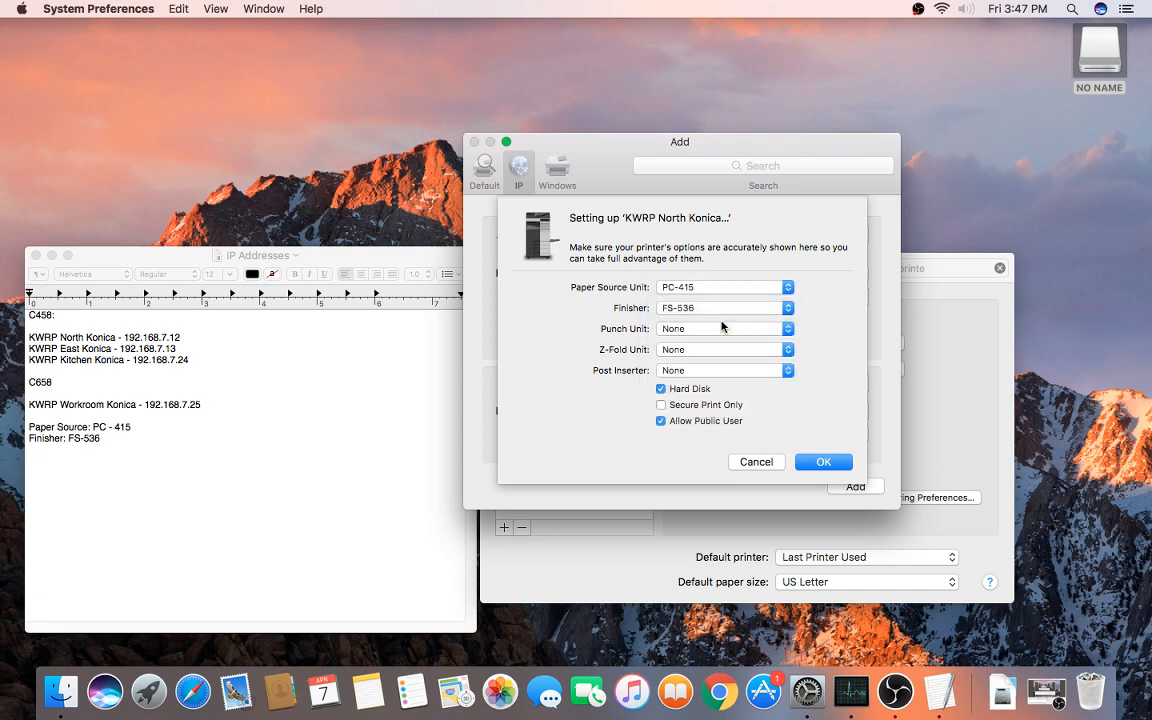
{"action": "left_click", "coordinate": [721, 328]}
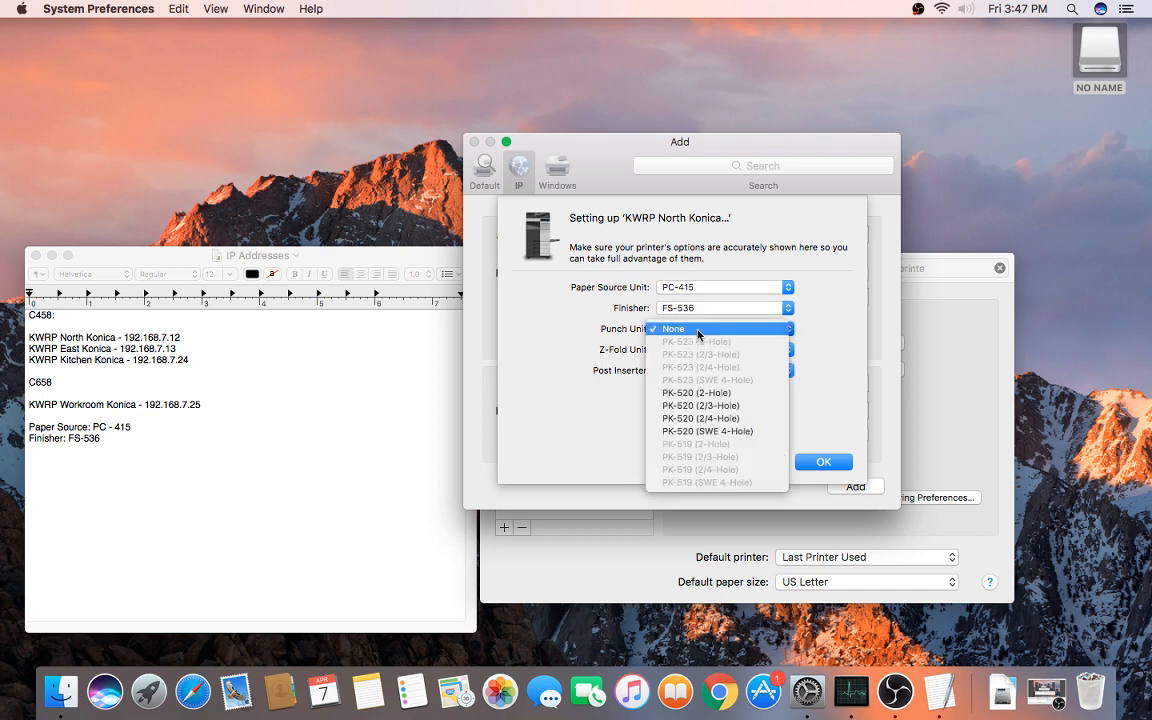
{"action": "left_click", "coordinate": [723, 410]}
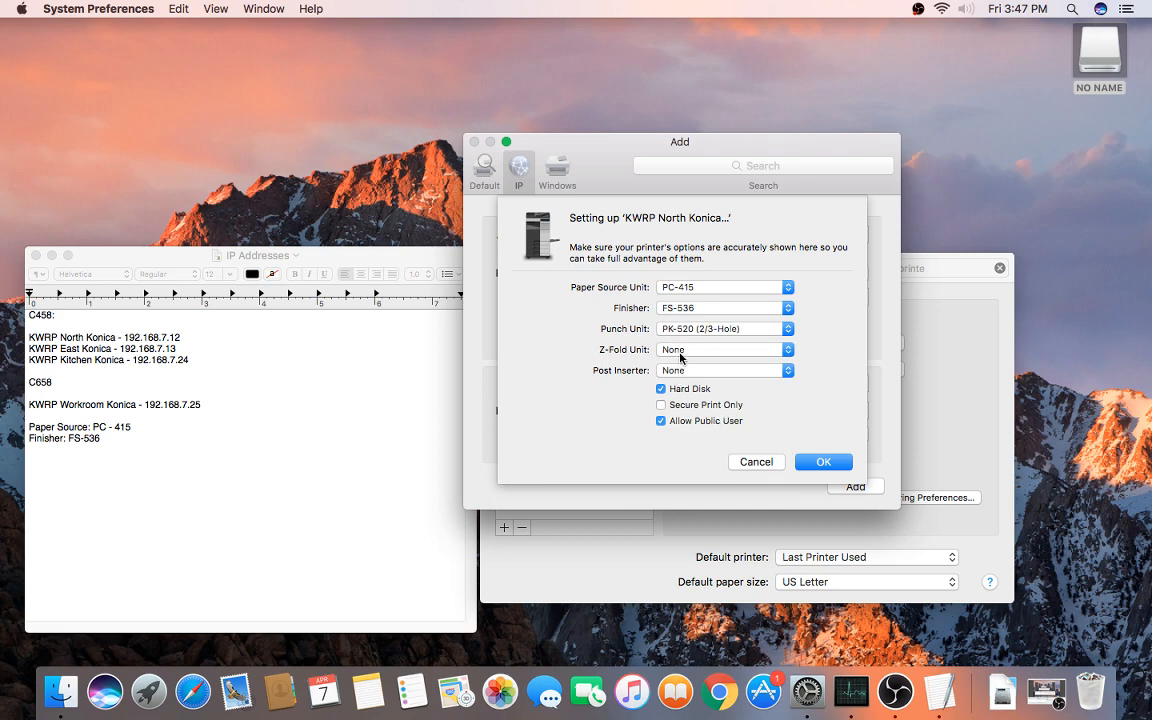
{"action": "left_click", "coordinate": [689, 422]}
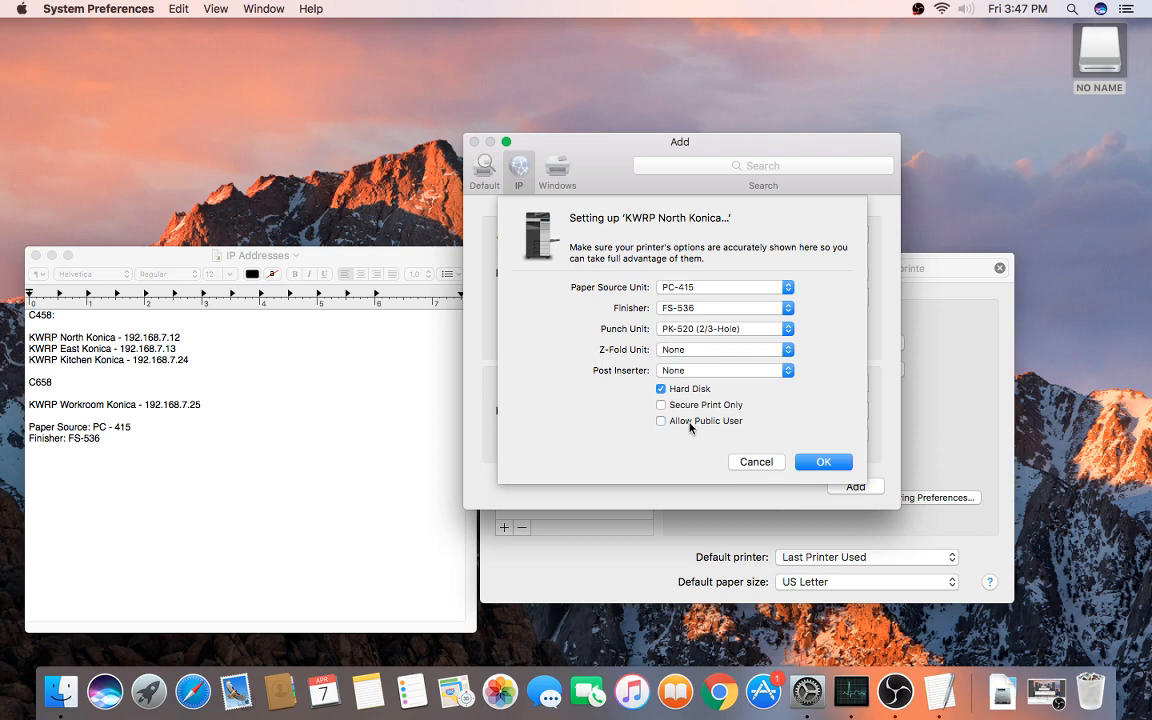
{"action": "left_click", "coordinate": [823, 462]}
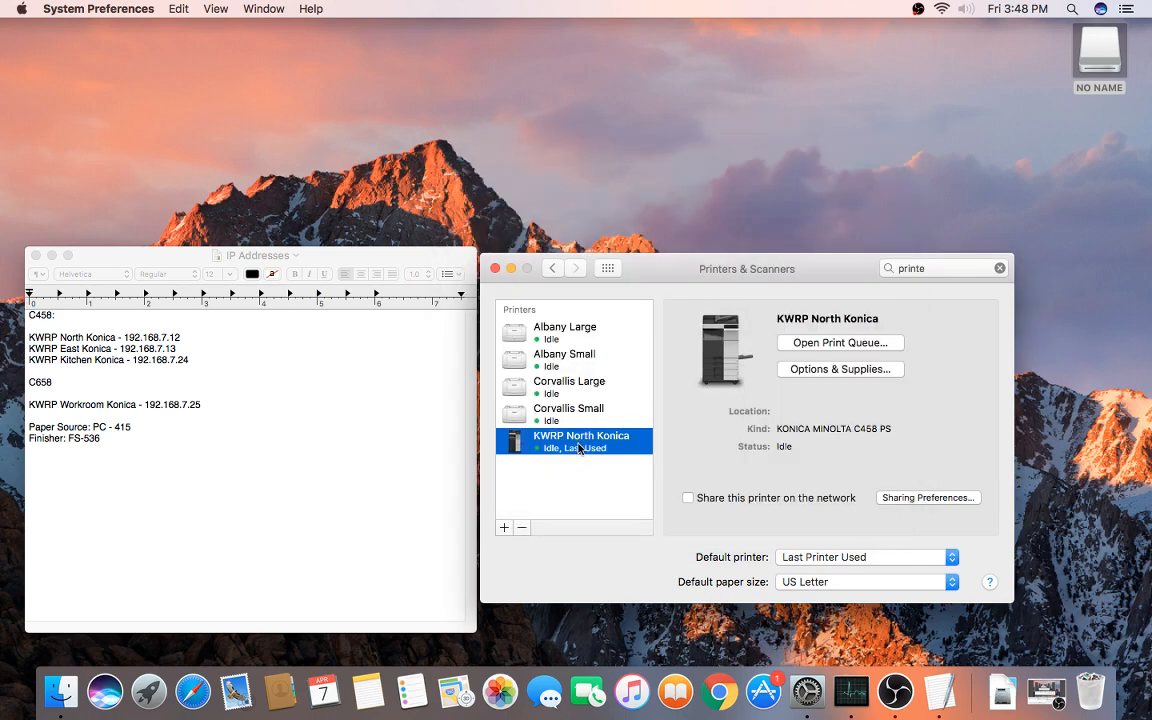
Step: Add a new IP printer at 192.168.7.13 named 'KWRP East Konica'
{"action": "left_click", "coordinate": [505, 528]}
{"action": "left_click", "coordinate": [514, 546]}
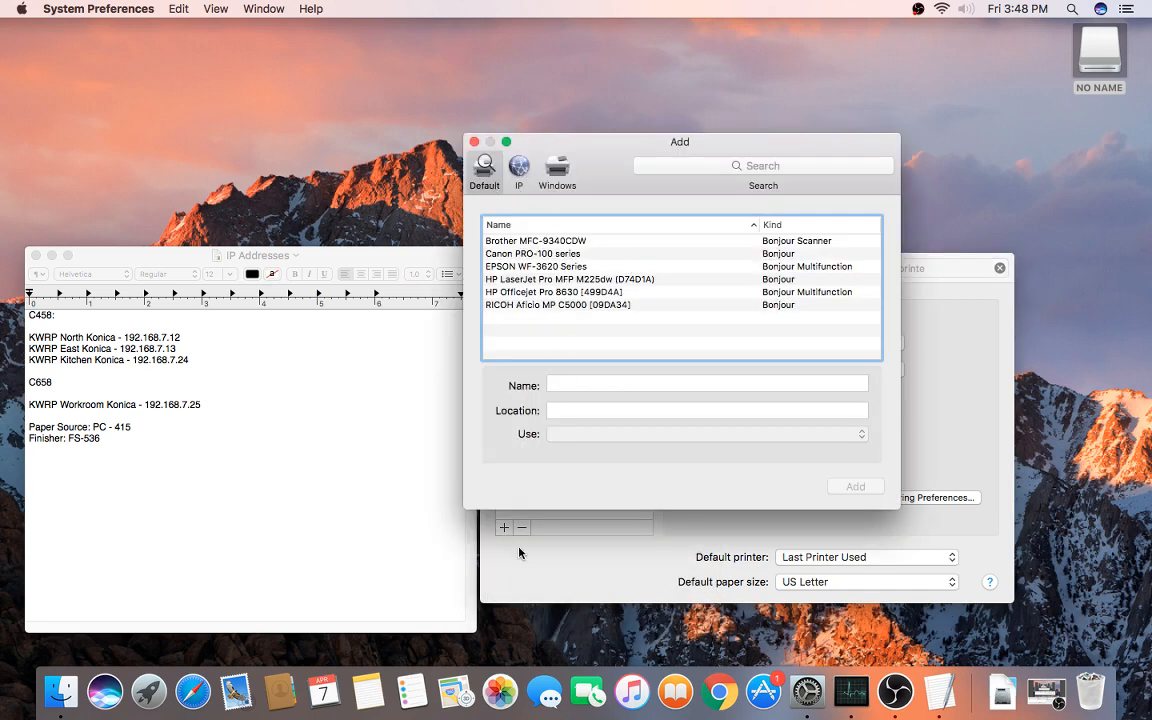
{"action": "left_click", "coordinate": [532, 174]}
{"action": "left_click", "coordinate": [586, 238]}
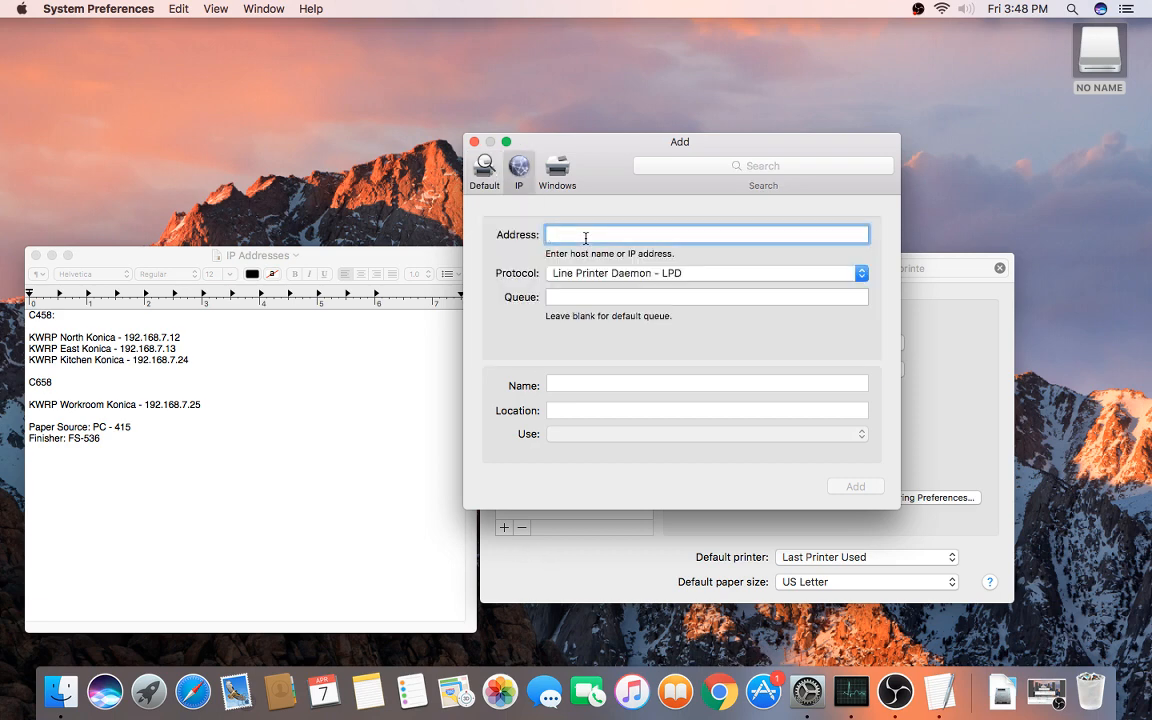
{"action": "type", "text": "192.168.7.13"}
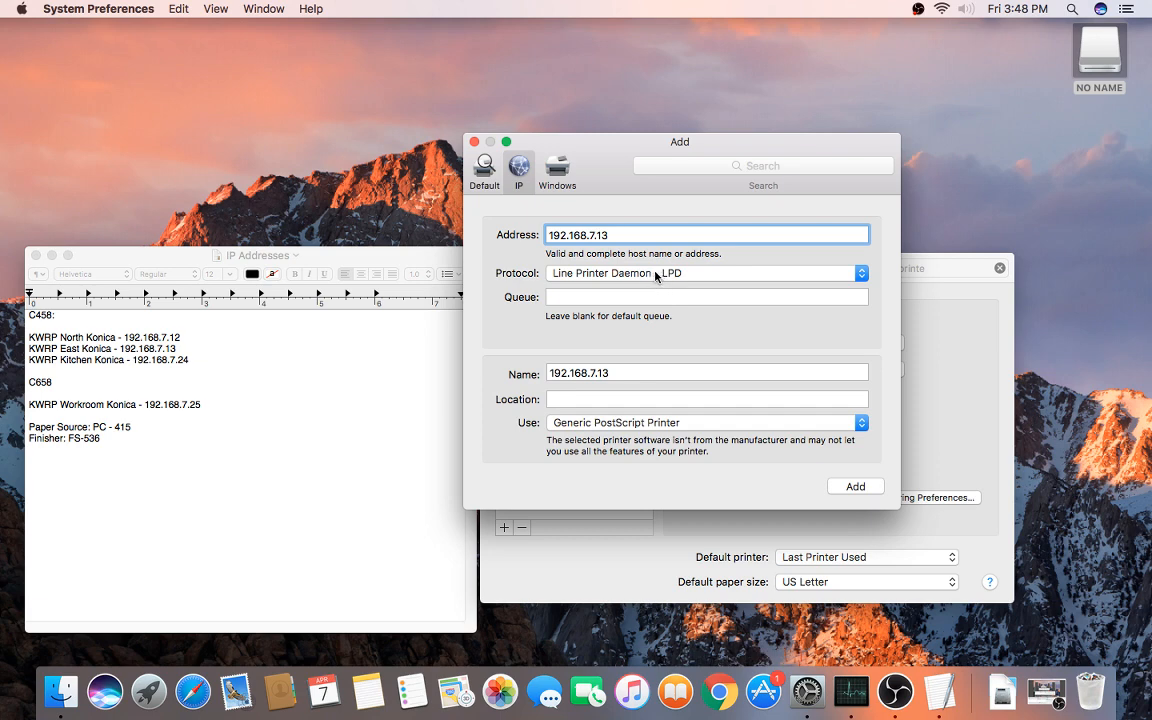
{"action": "left_click_drag", "start_coordinate": [626, 377], "coordinate": [523, 374]}
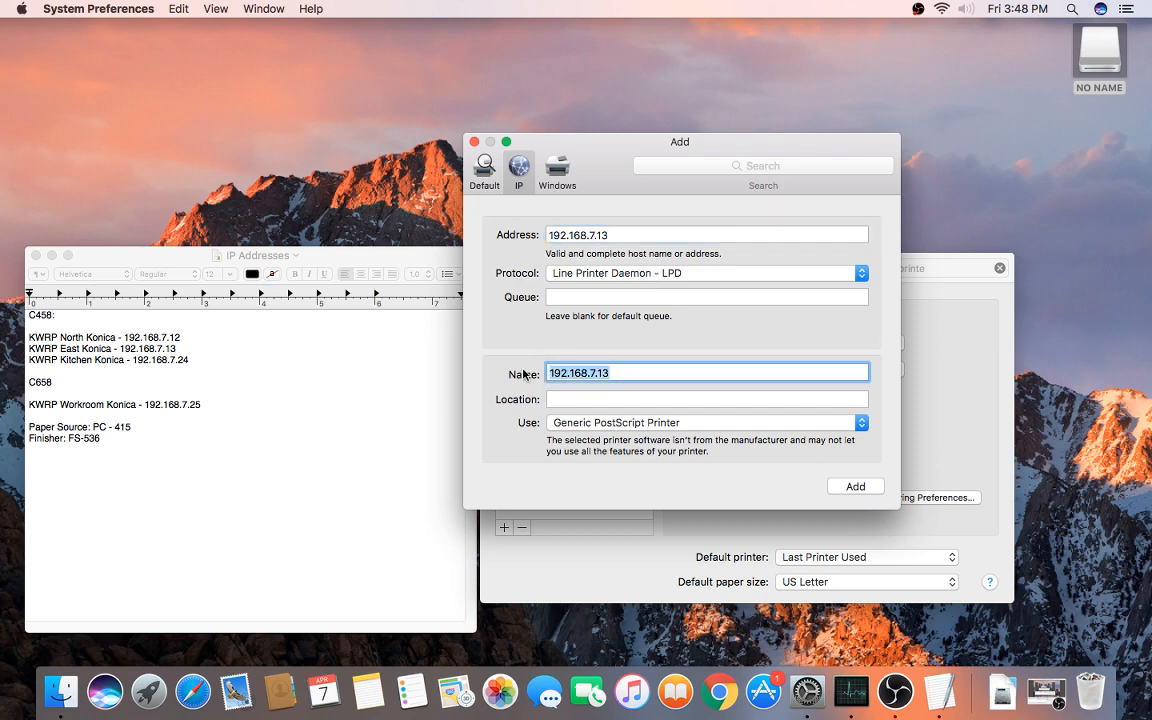
{"action": "type", "text": "KWRP E"}
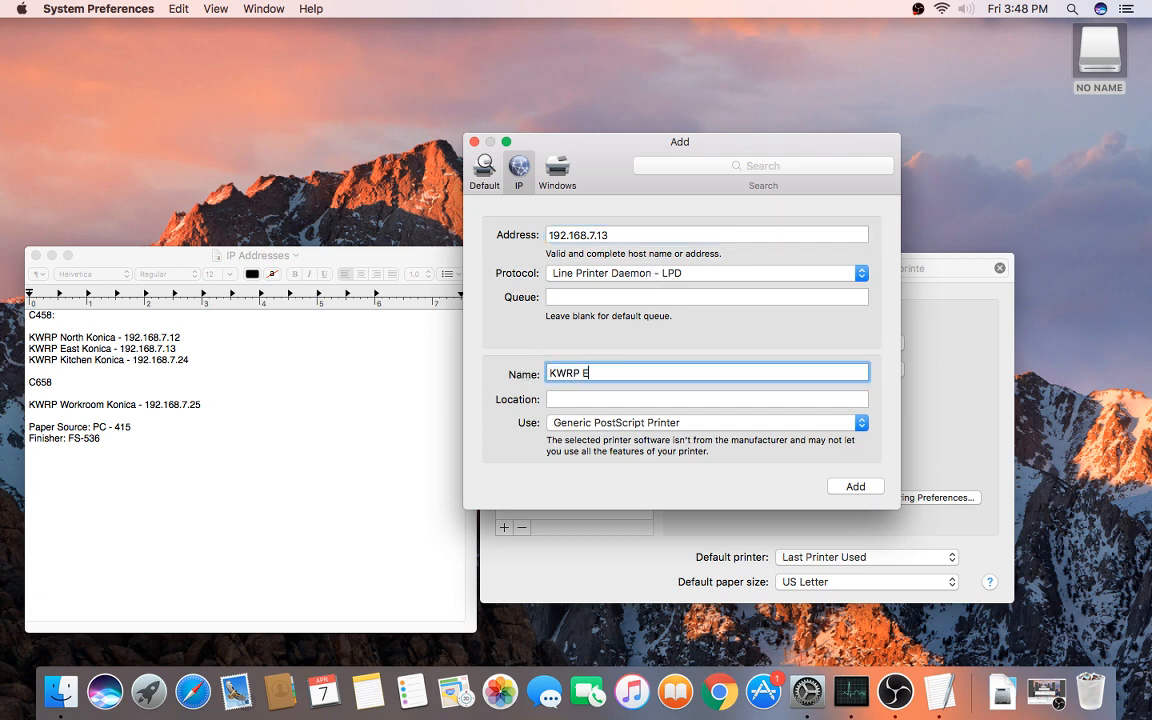
{"action": "type", "text": "ast Konica"}
Step: Select the KONICA MINOLTA C458 PS driver via a 'c458' search and add the printer
{"action": "left_click", "coordinate": [596, 424]}
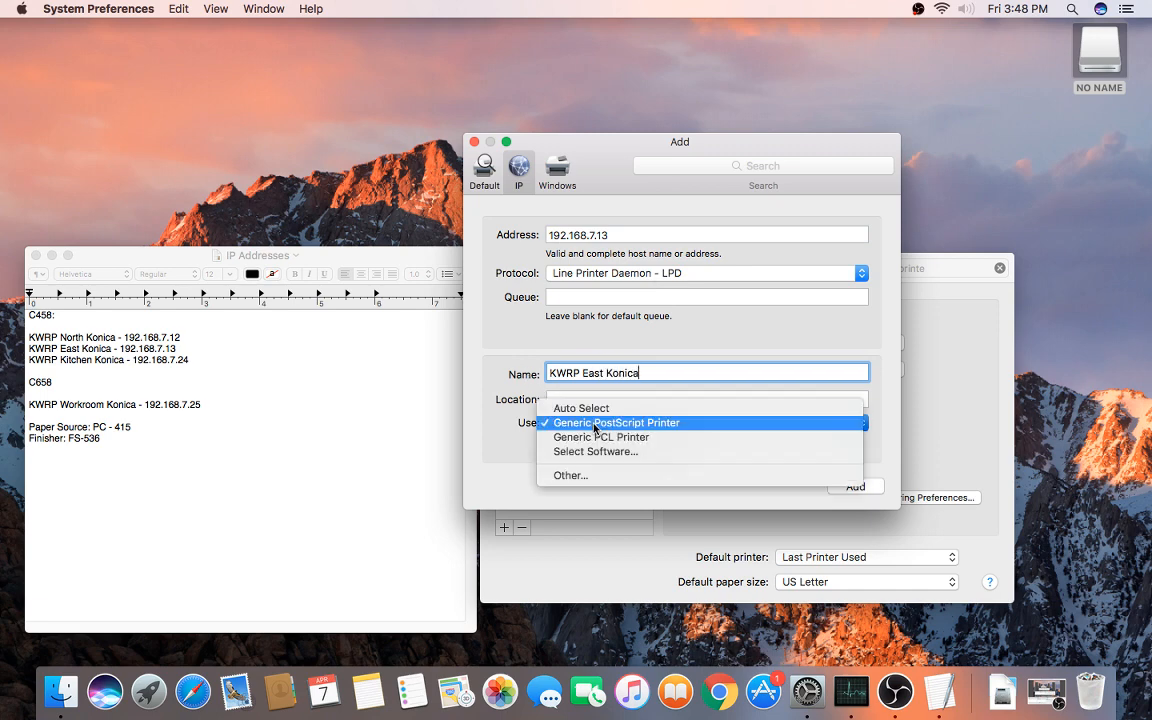
{"action": "left_click", "coordinate": [604, 452]}
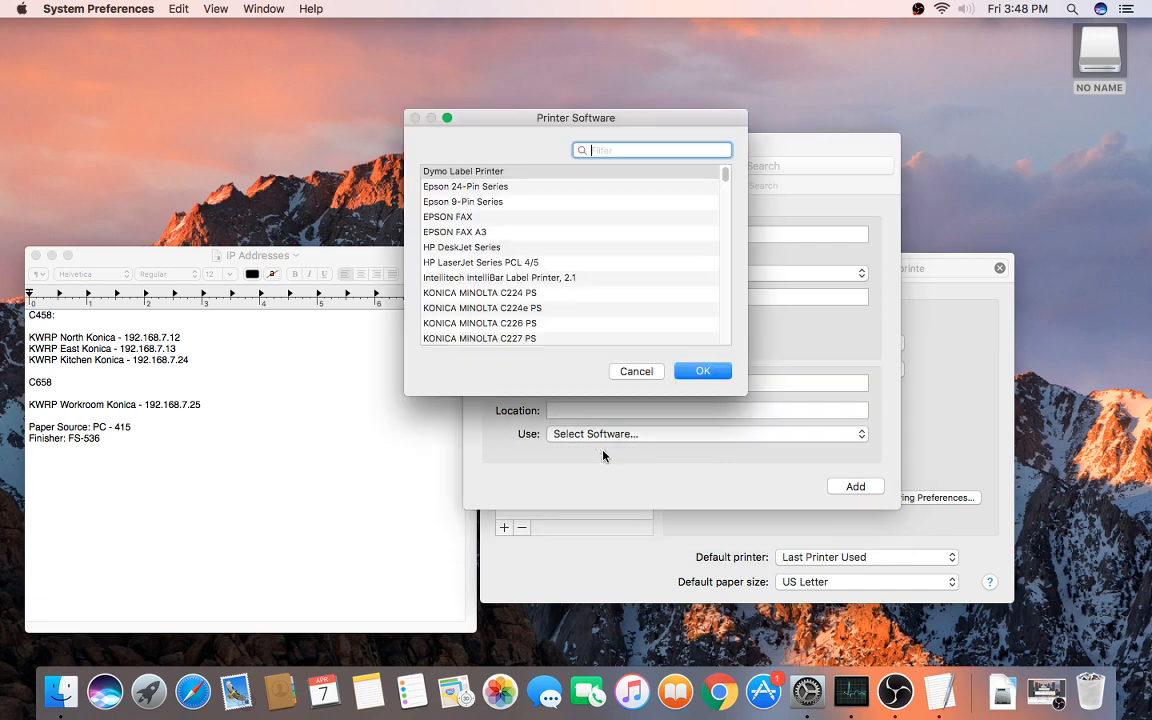
{"action": "type", "text": "c458"}
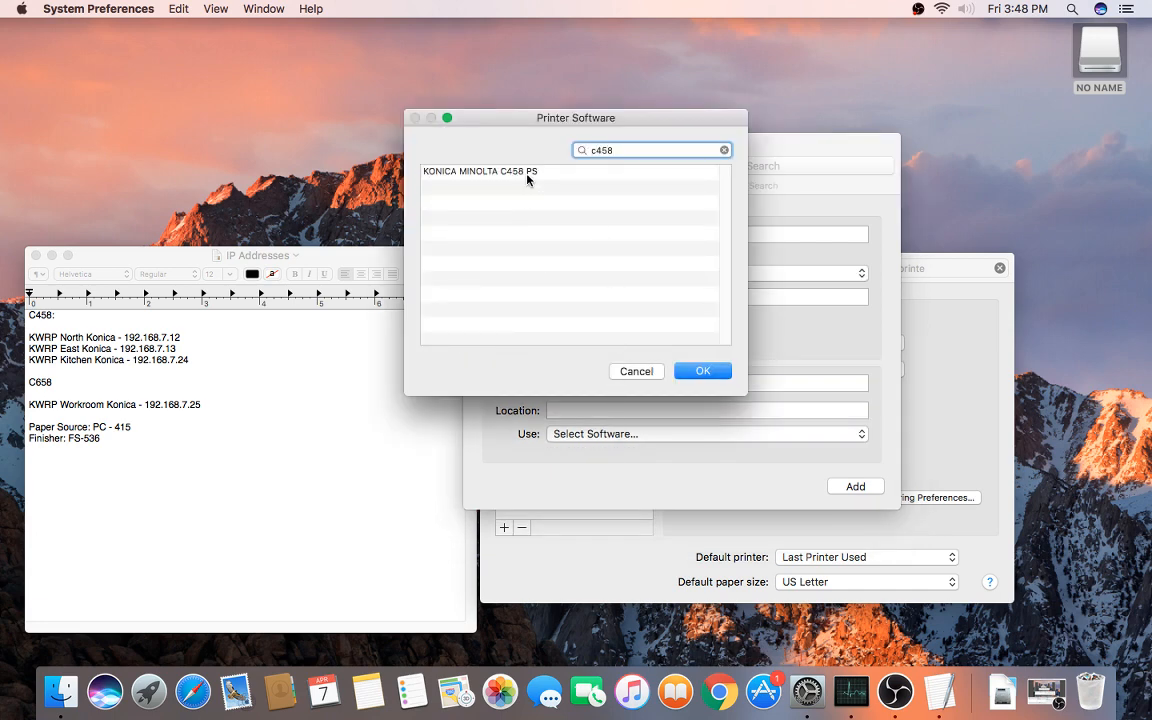
{"action": "left_click", "coordinate": [529, 179]}
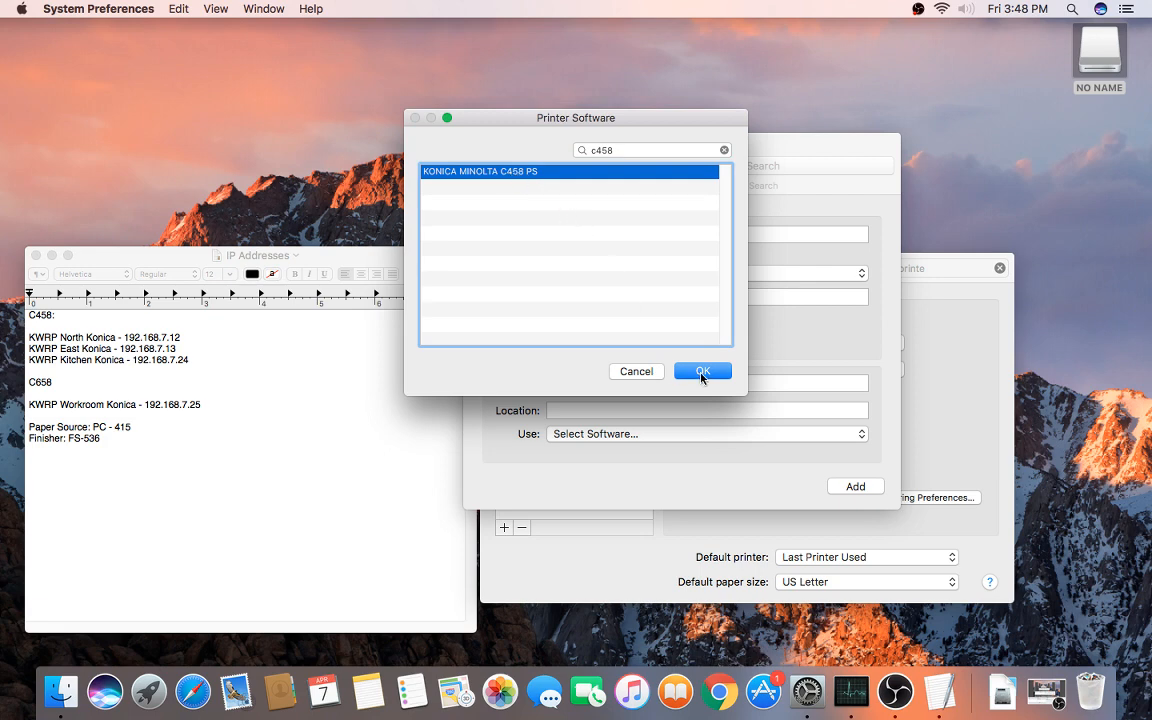
{"action": "left_click", "coordinate": [703, 371]}
{"action": "left_click", "coordinate": [856, 486]}
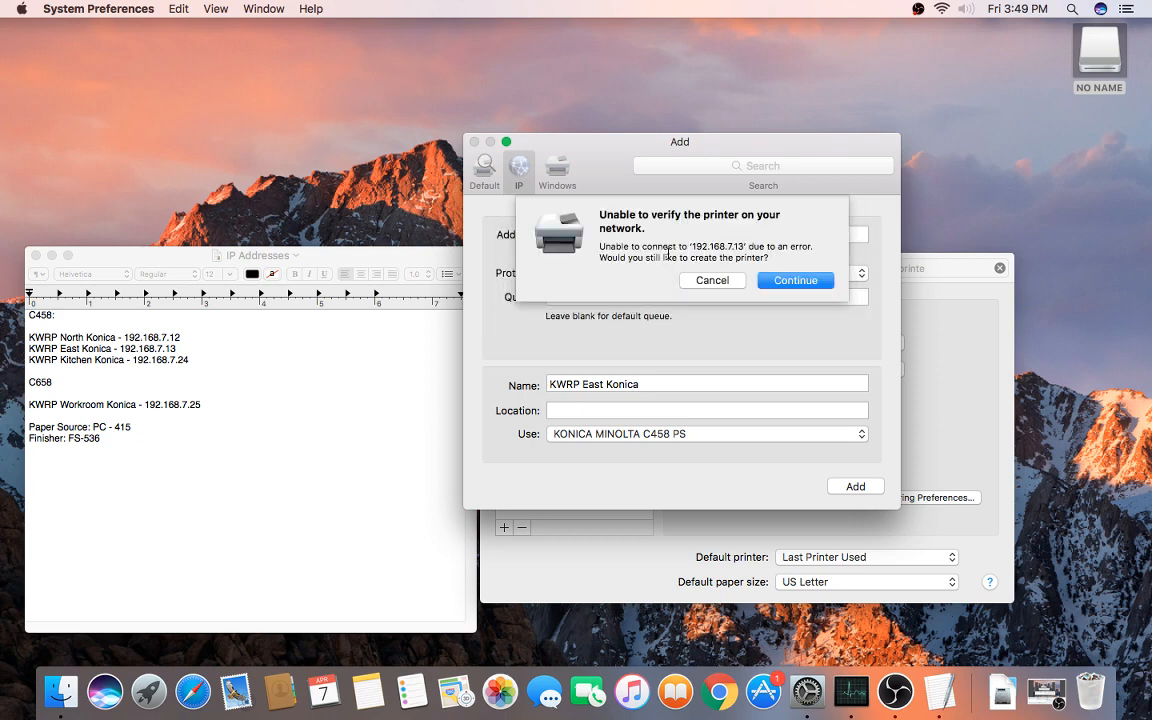
Step: Continue past the verification alert, then set PC-415, FS-536, PK-520 (2/3-Hole) and no public users
{"action": "left_click", "coordinate": [796, 281]}
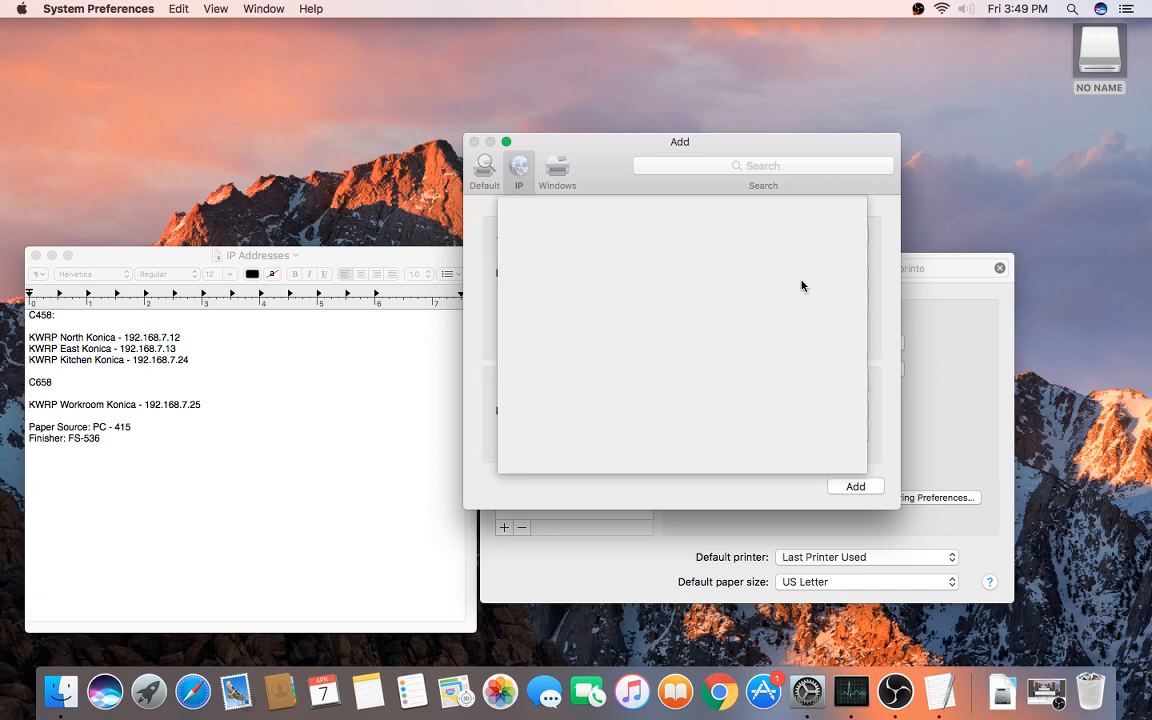
{"action": "left_click", "coordinate": [677, 290]}
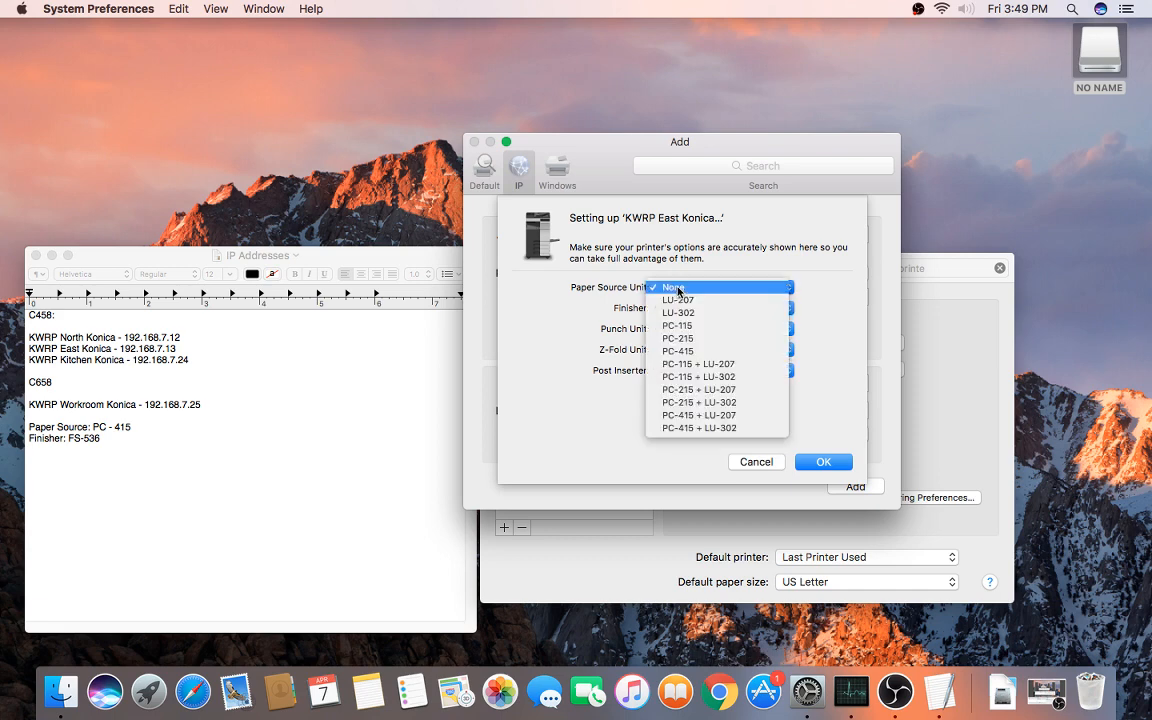
{"action": "left_click", "coordinate": [697, 352]}
{"action": "left_click", "coordinate": [688, 308]}
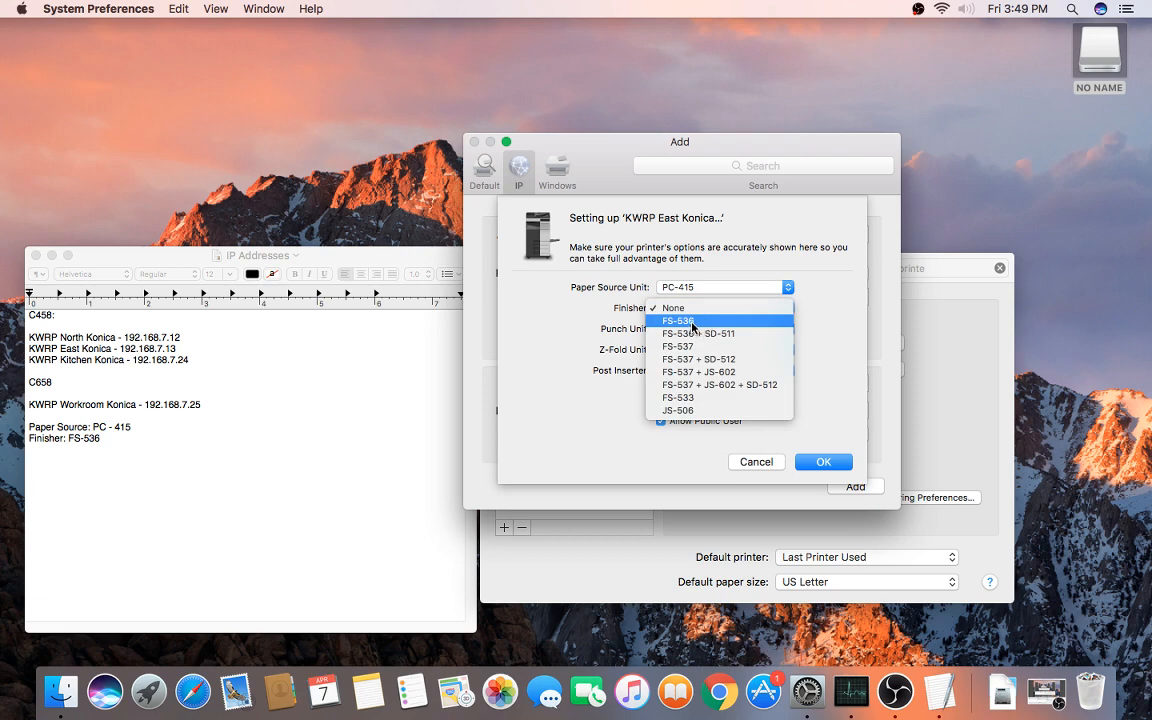
{"action": "left_click", "coordinate": [697, 322]}
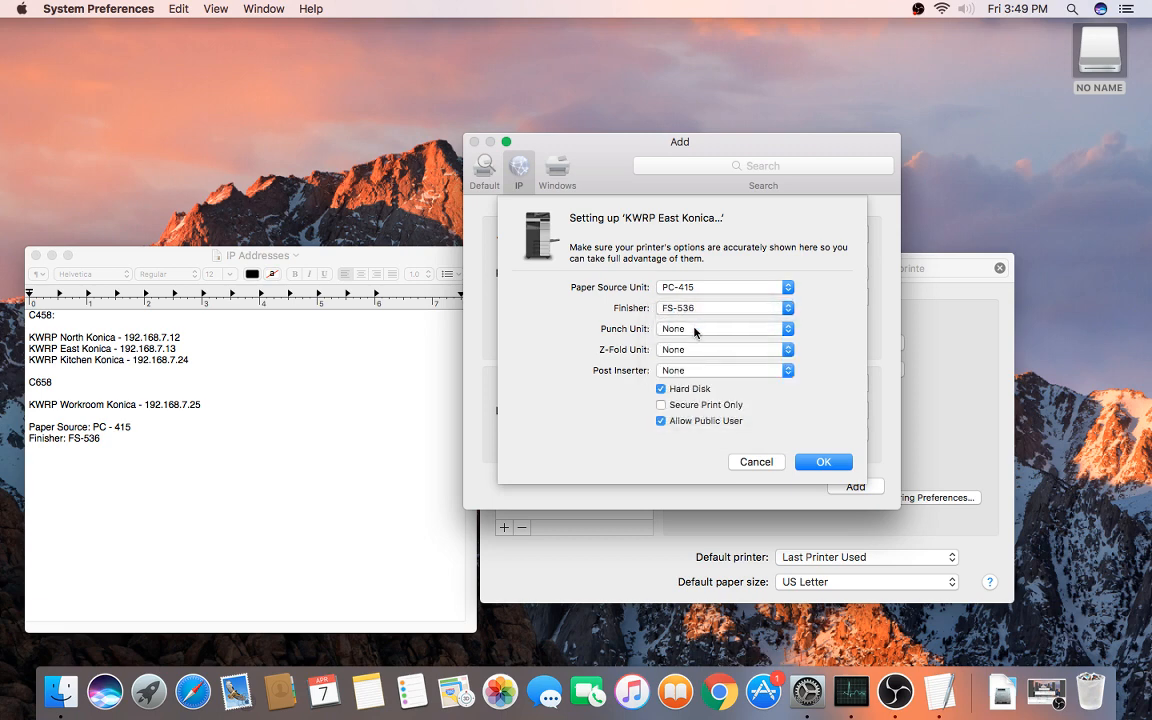
{"action": "left_click", "coordinate": [695, 330]}
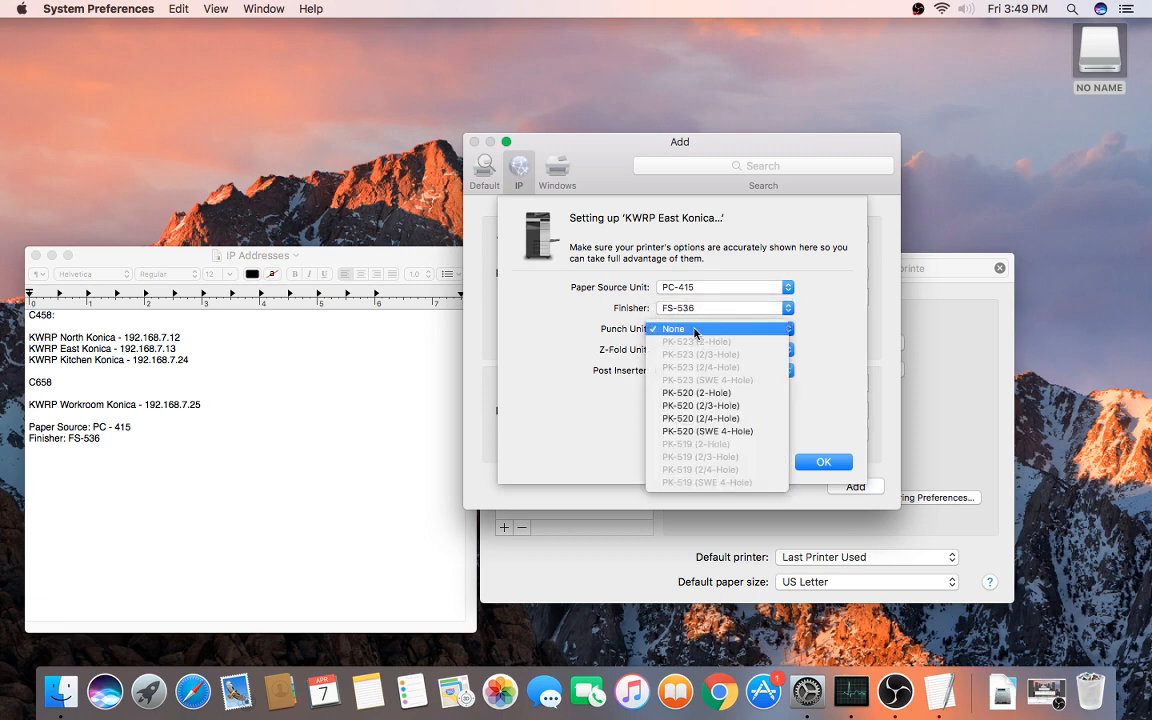
{"action": "left_click", "coordinate": [666, 410]}
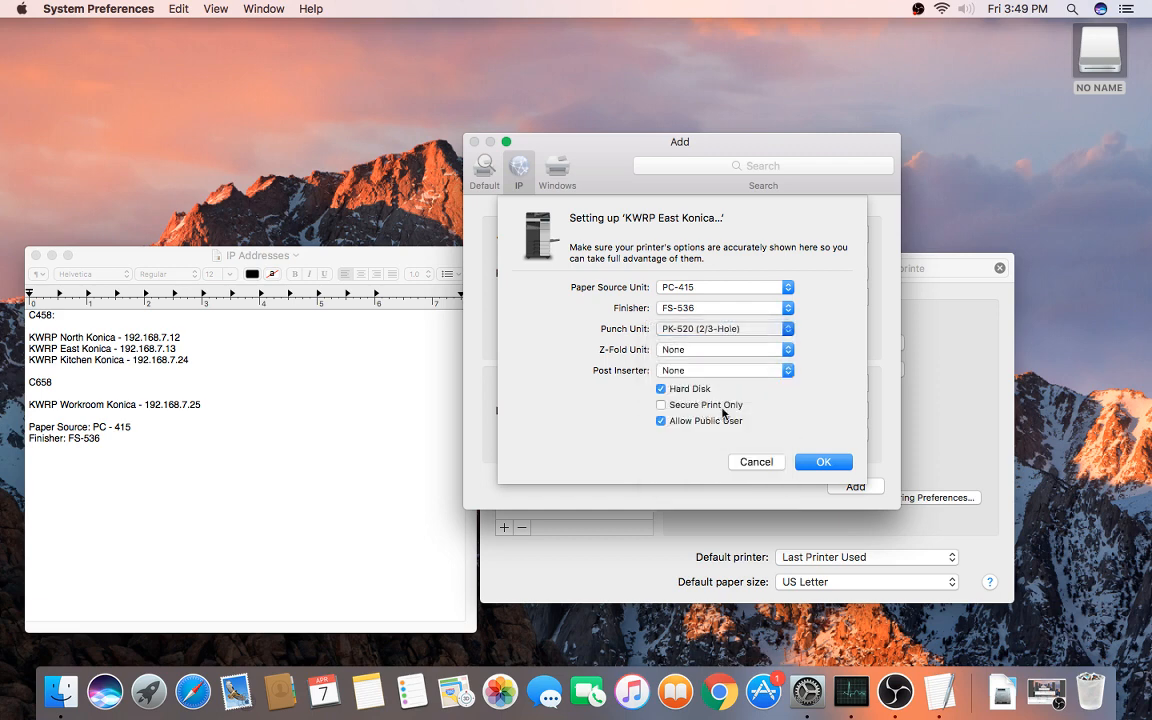
{"action": "left_click", "coordinate": [674, 425]}
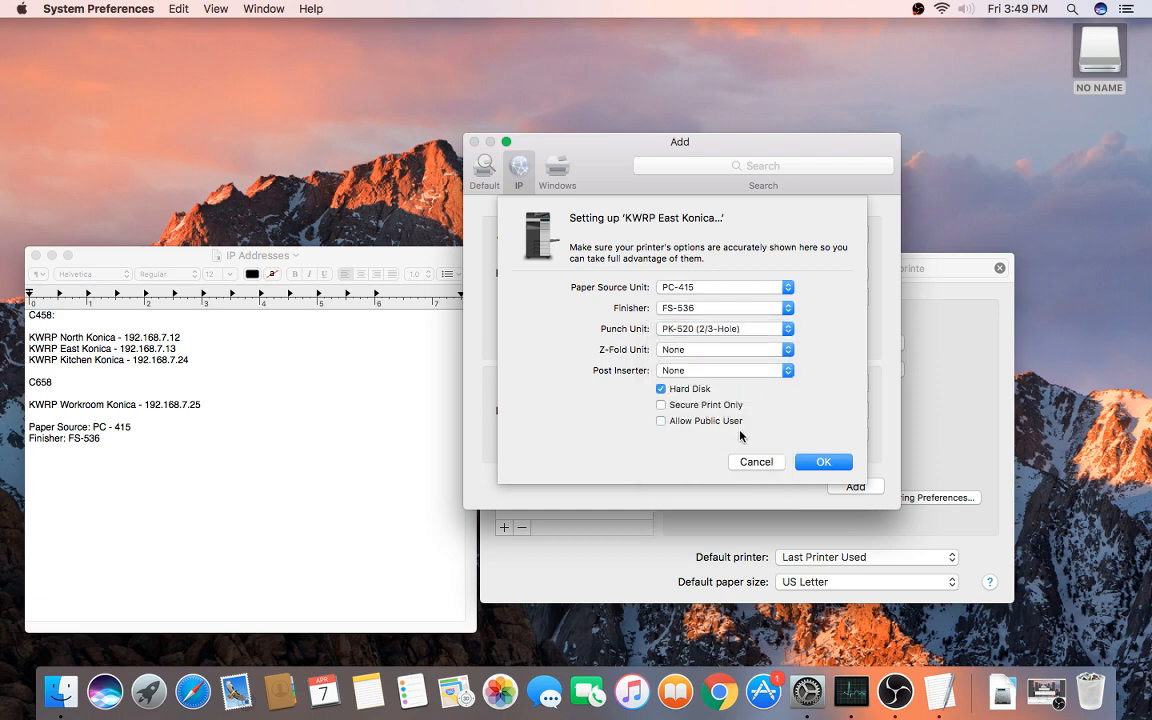
{"action": "left_click", "coordinate": [822, 462]}
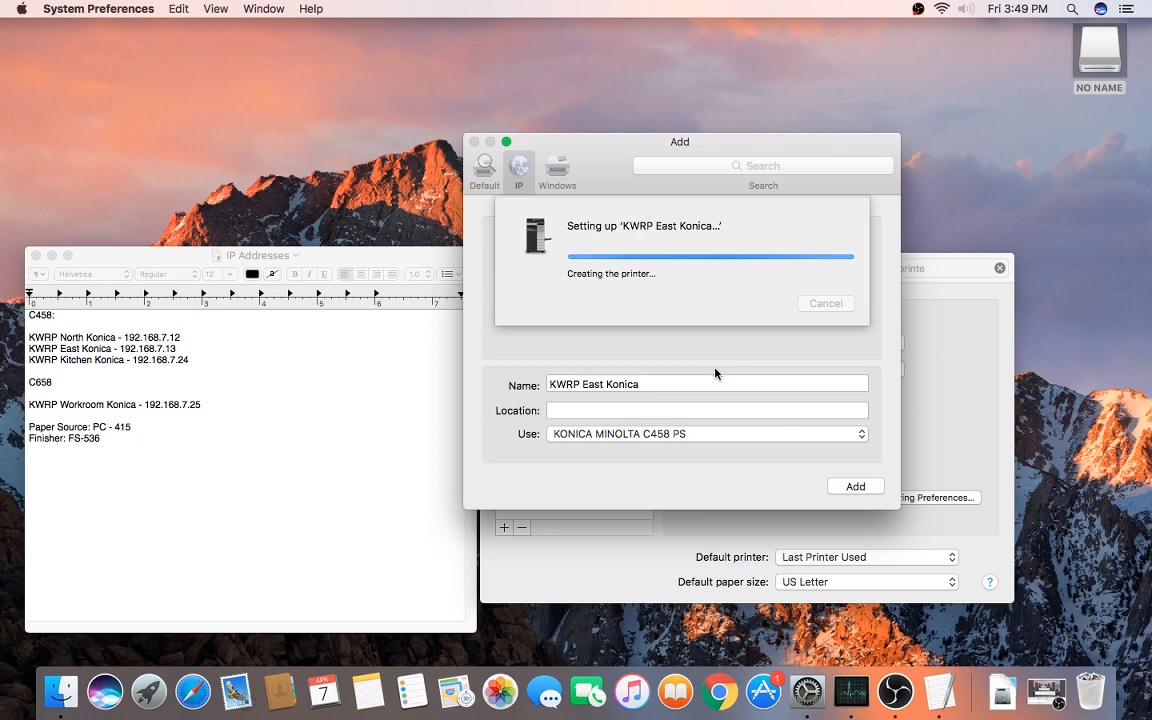
Step: Begin adding an IP printer at 192.168.7.24, renaming it to start with KWRP
{"action": "left_click", "coordinate": [505, 529]}
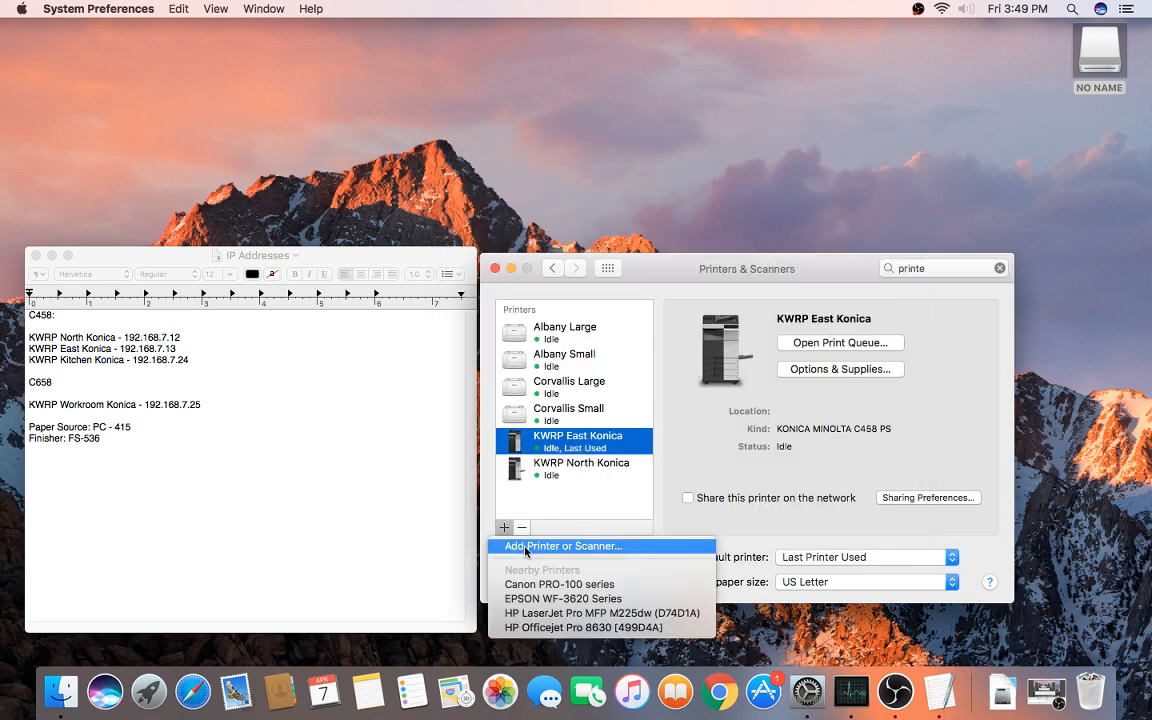
{"action": "left_click", "coordinate": [525, 549]}
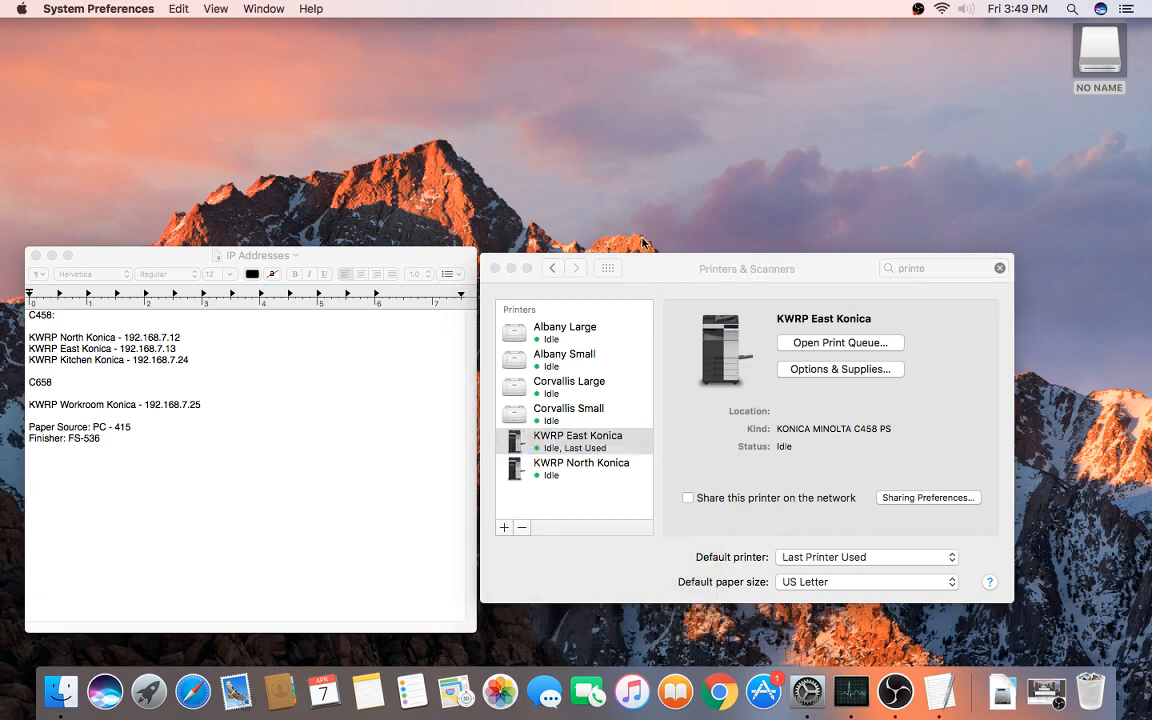
{"action": "left_click", "coordinate": [520, 172]}
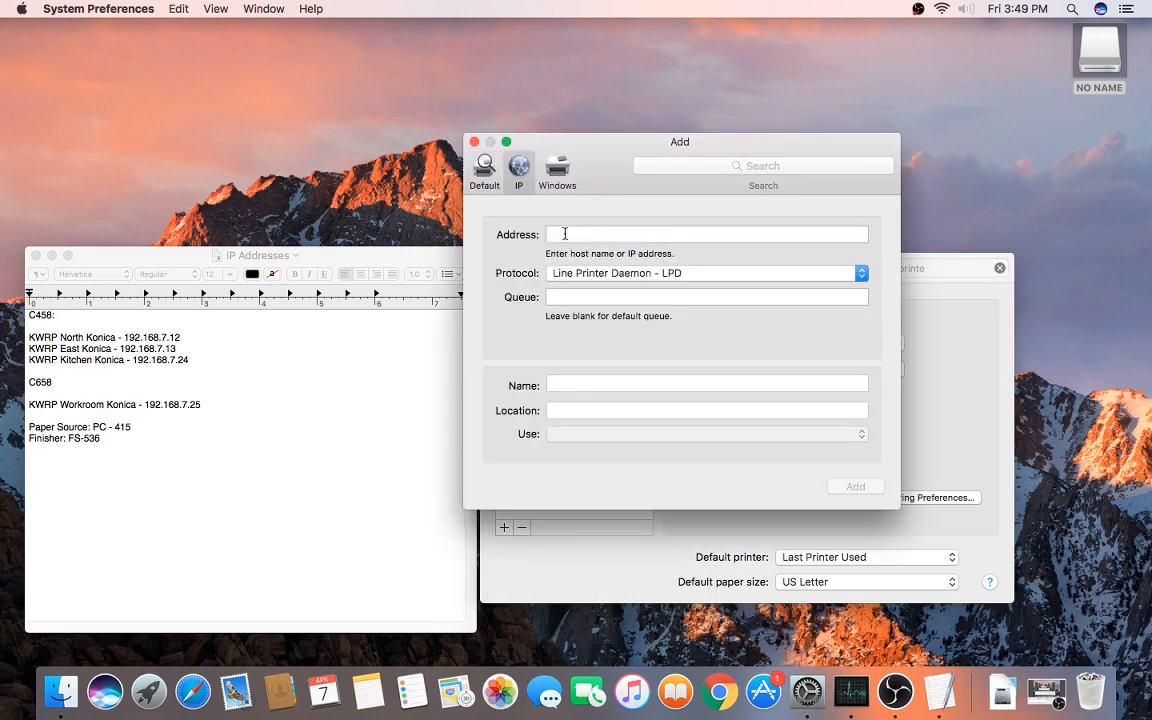
{"action": "type", "text": "1"}
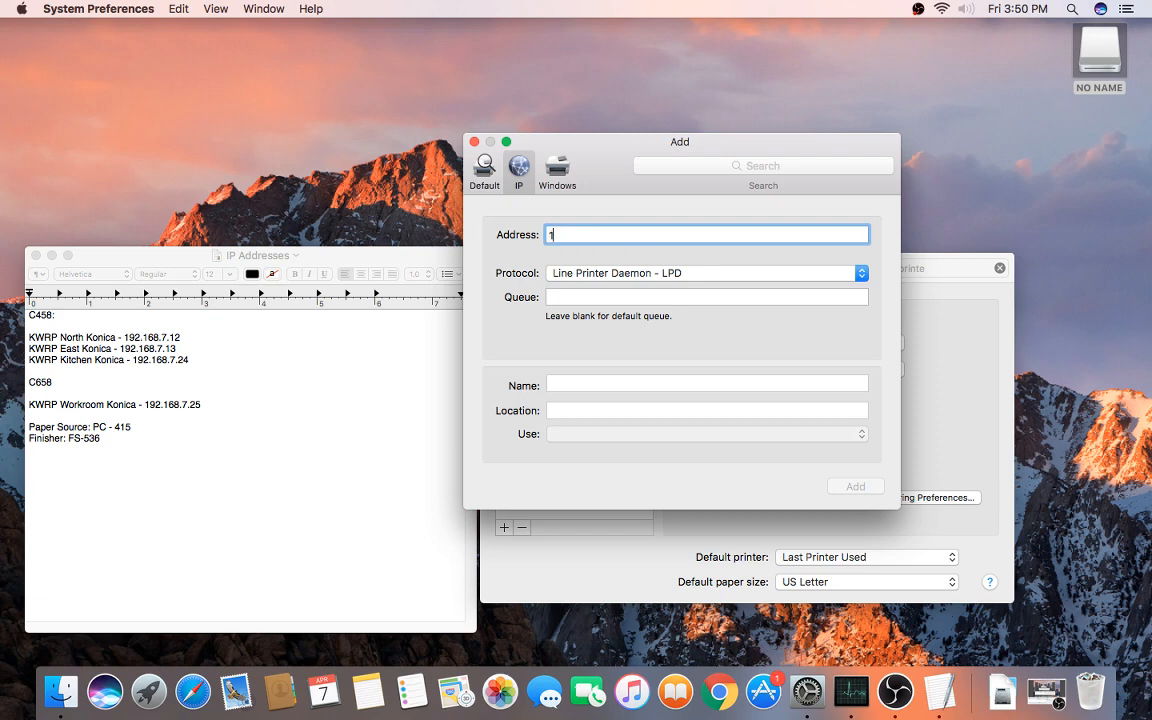
{"action": "type", "text": "92.168.7.24"}
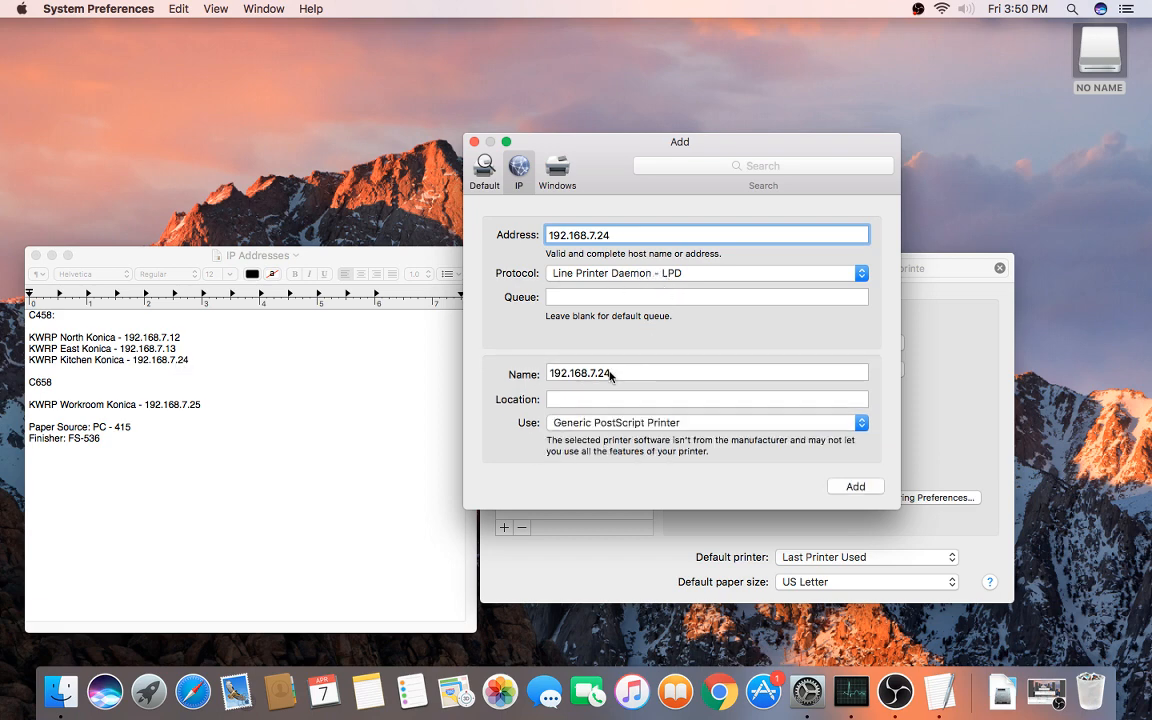
{"action": "left_click_drag", "start_coordinate": [609, 373], "coordinate": [519, 378]}
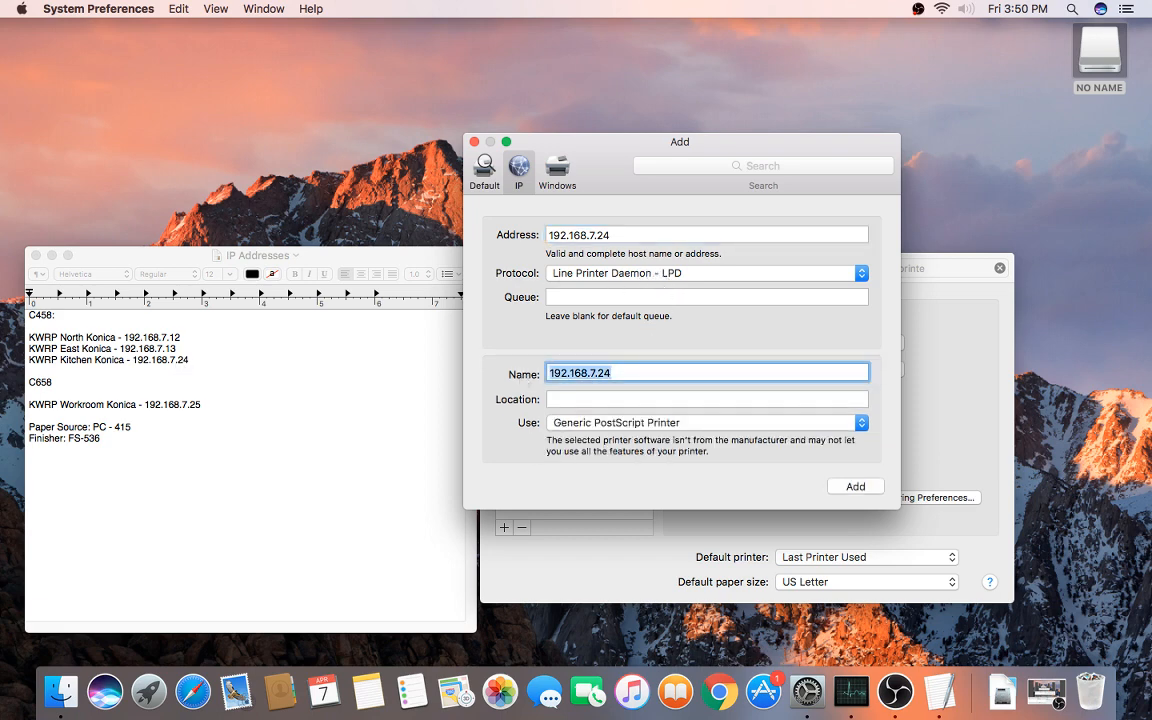
{"action": "type", "text": "KWRP Kitchen Konica"}
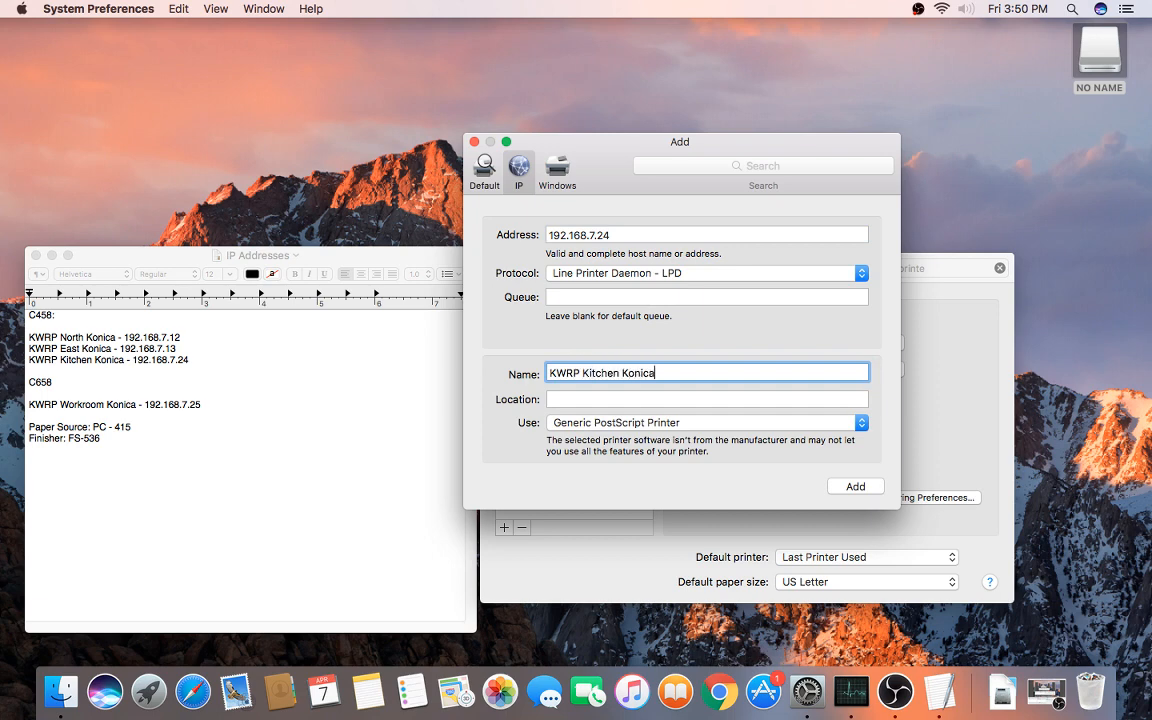
Step: Choose the KONICA MINOLTA C458 PS driver and add the Kitchen printer
{"action": "left_click", "coordinate": [567, 424]}
{"action": "left_click", "coordinate": [585, 452]}
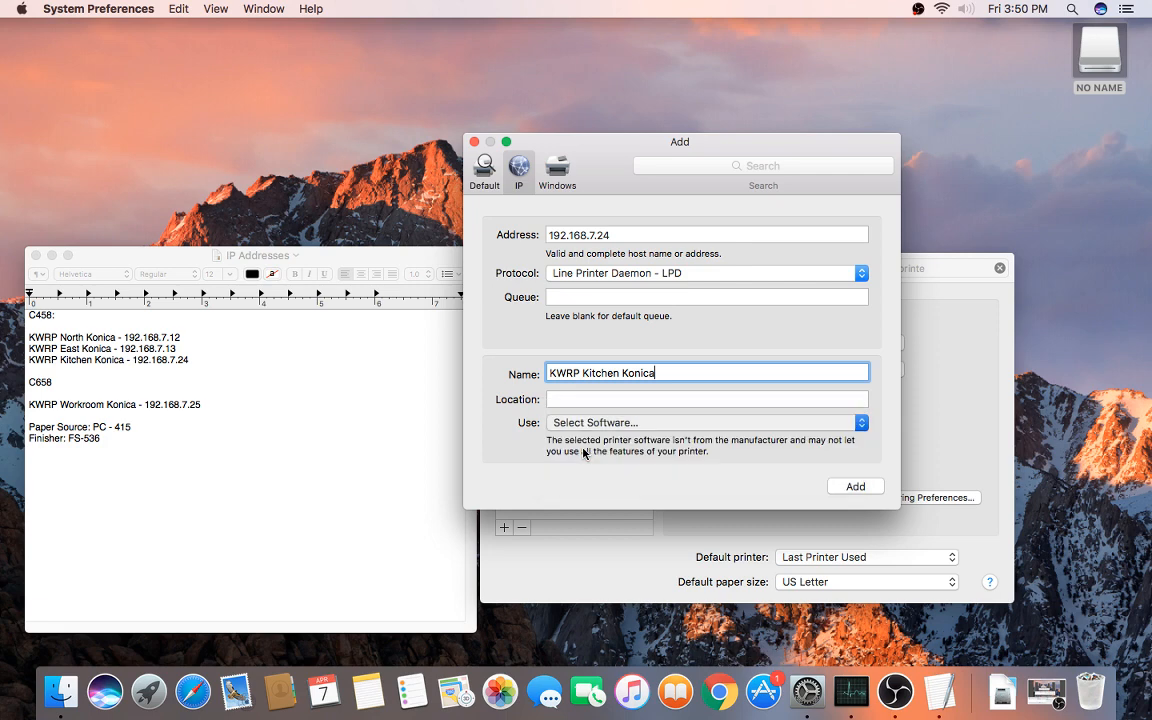
{"action": "type", "text": "c458"}
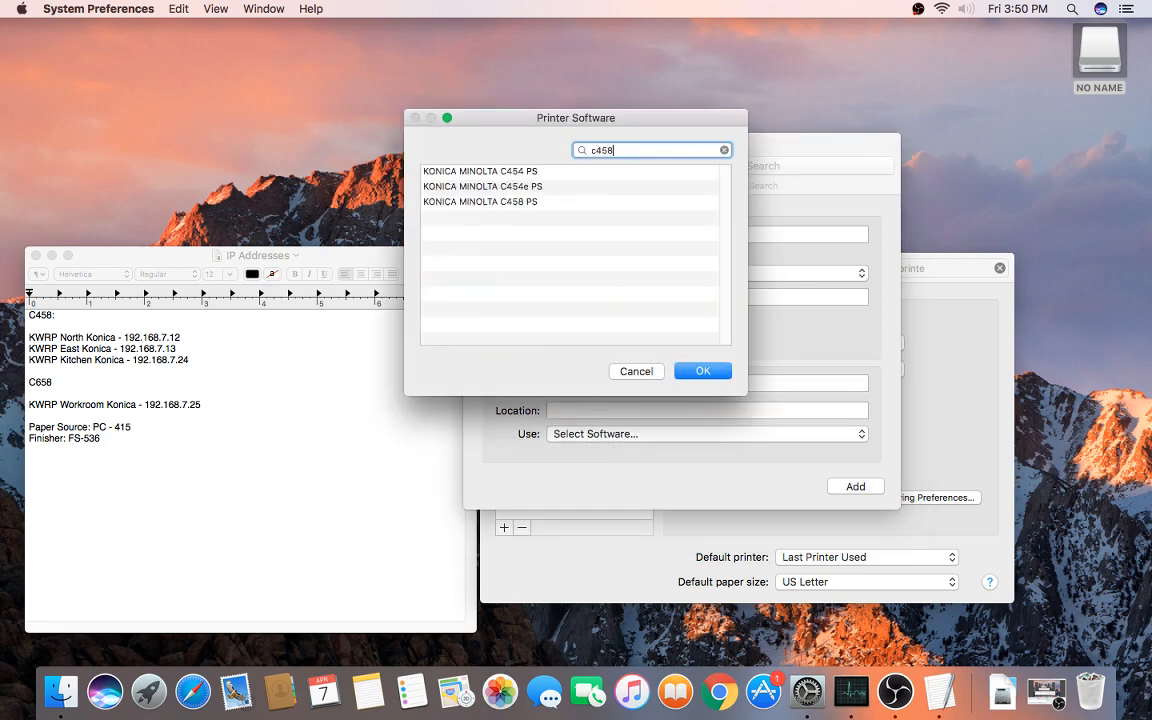
{"action": "left_click", "coordinate": [545, 175]}
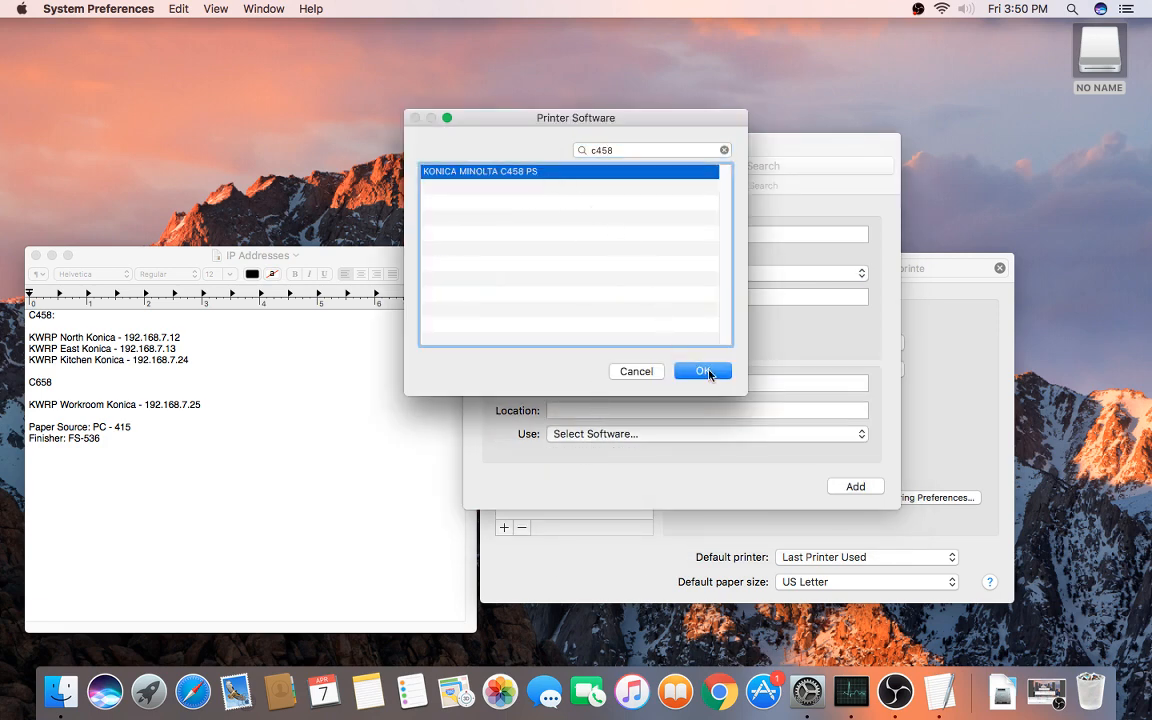
{"action": "left_click", "coordinate": [703, 371]}
{"action": "left_click", "coordinate": [855, 486]}
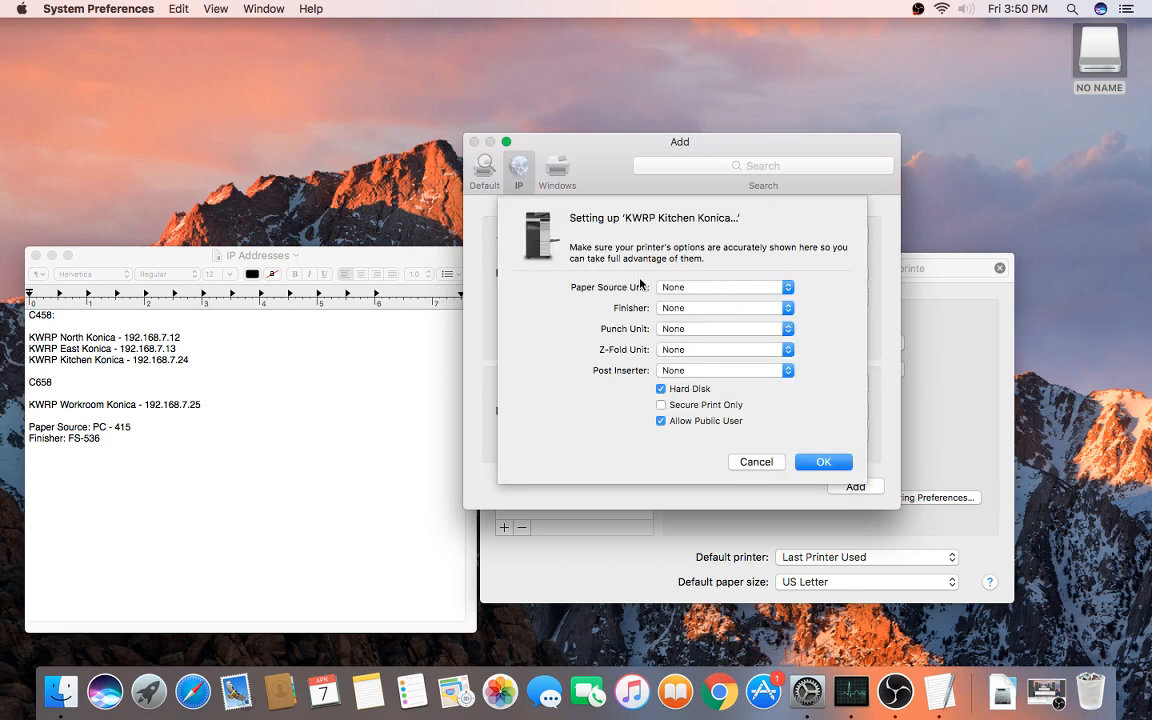
Step: Set paper source PC-415, finisher FS-536 and punch PK-520 (2/3-Hole), then confirm the options
{"action": "left_click", "coordinate": [688, 288]}
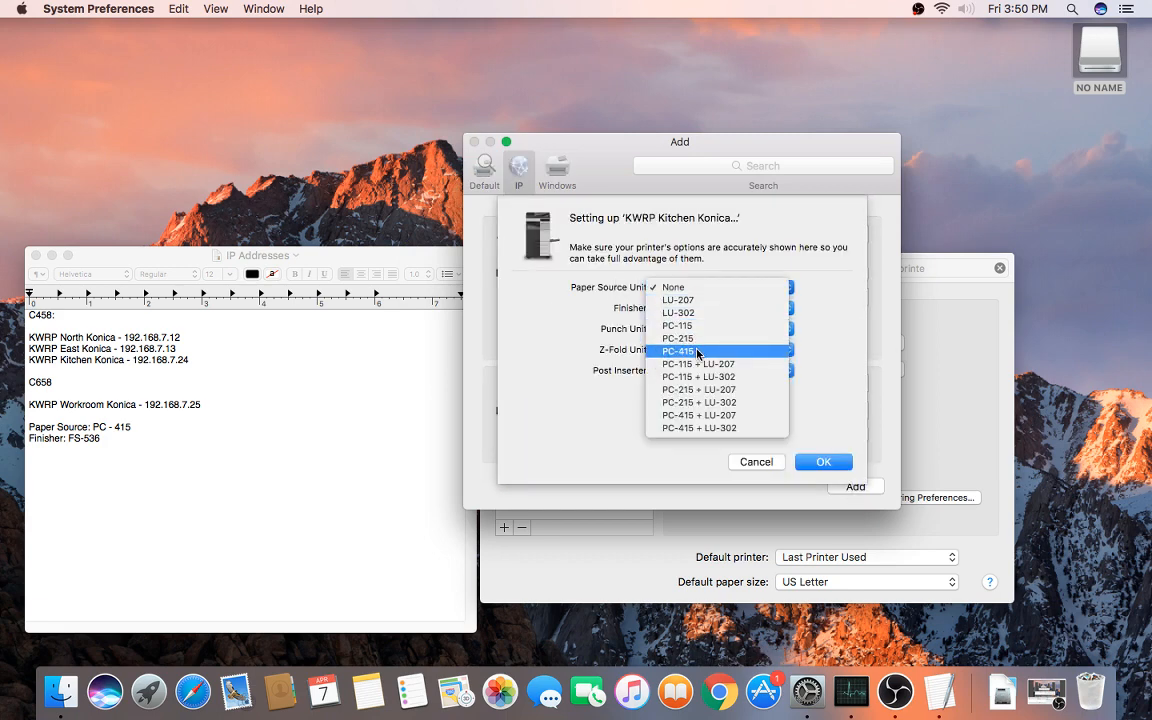
{"action": "left_click", "coordinate": [665, 351]}
{"action": "left_click", "coordinate": [670, 308]}
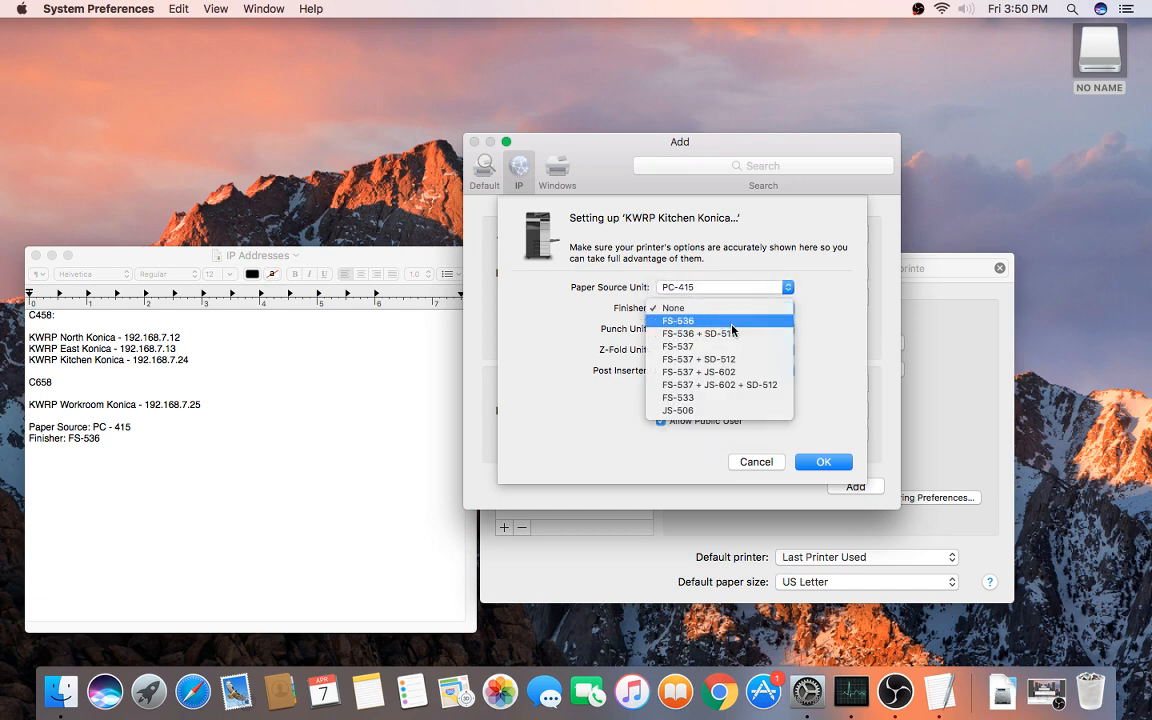
{"action": "left_click", "coordinate": [703, 321]}
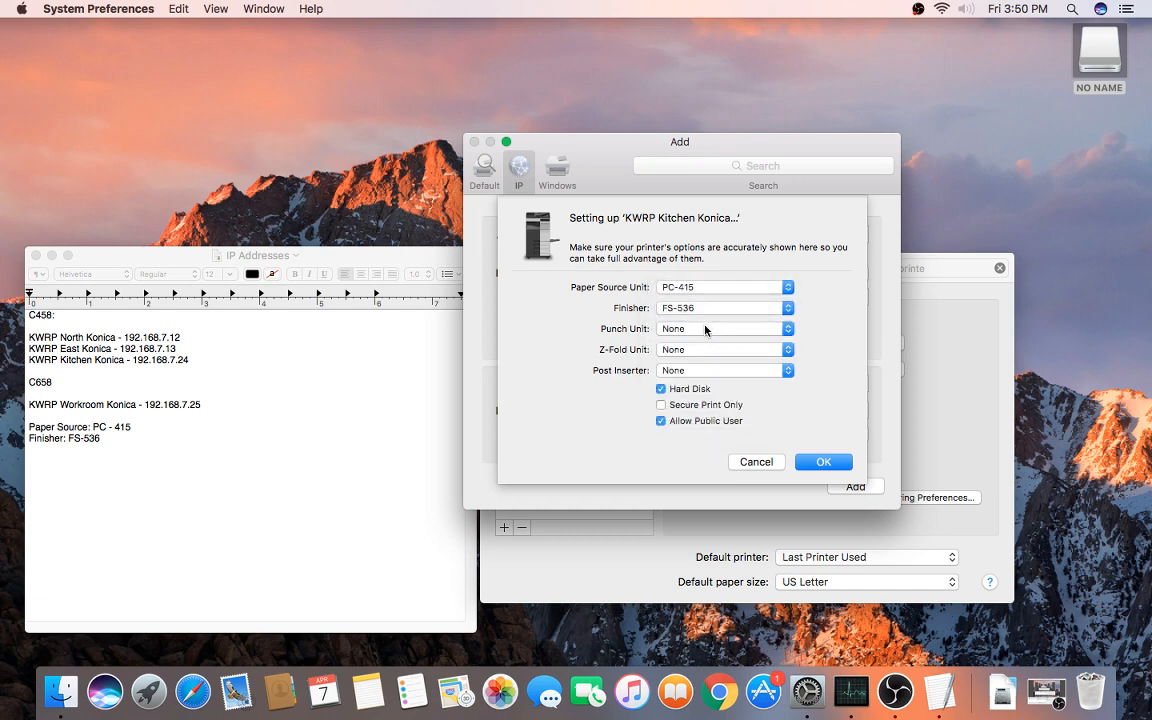
{"action": "left_click", "coordinate": [705, 329]}
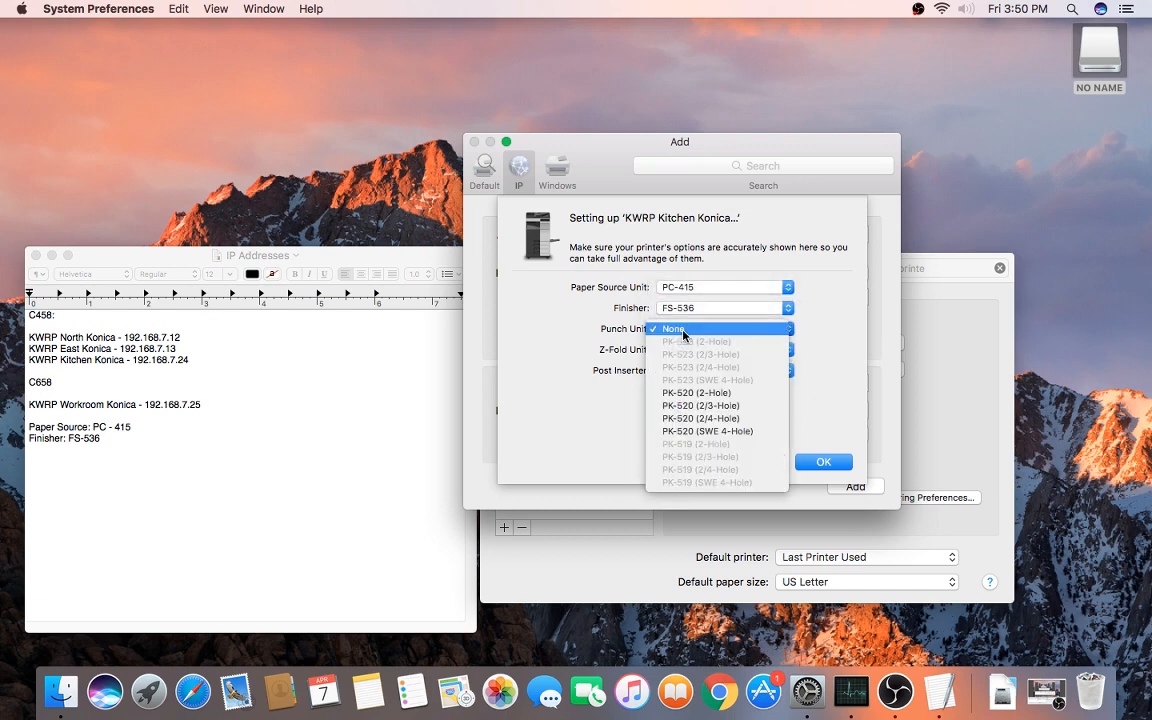
{"action": "left_click", "coordinate": [716, 410]}
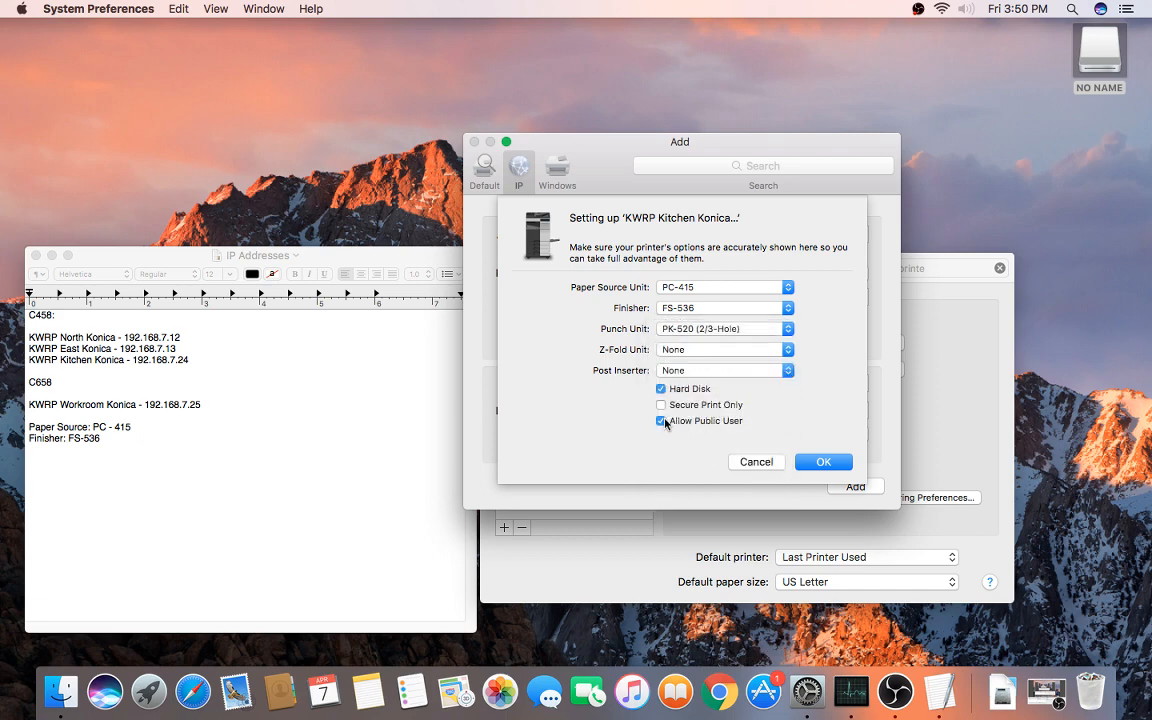
{"action": "left_click", "coordinate": [820, 462]}
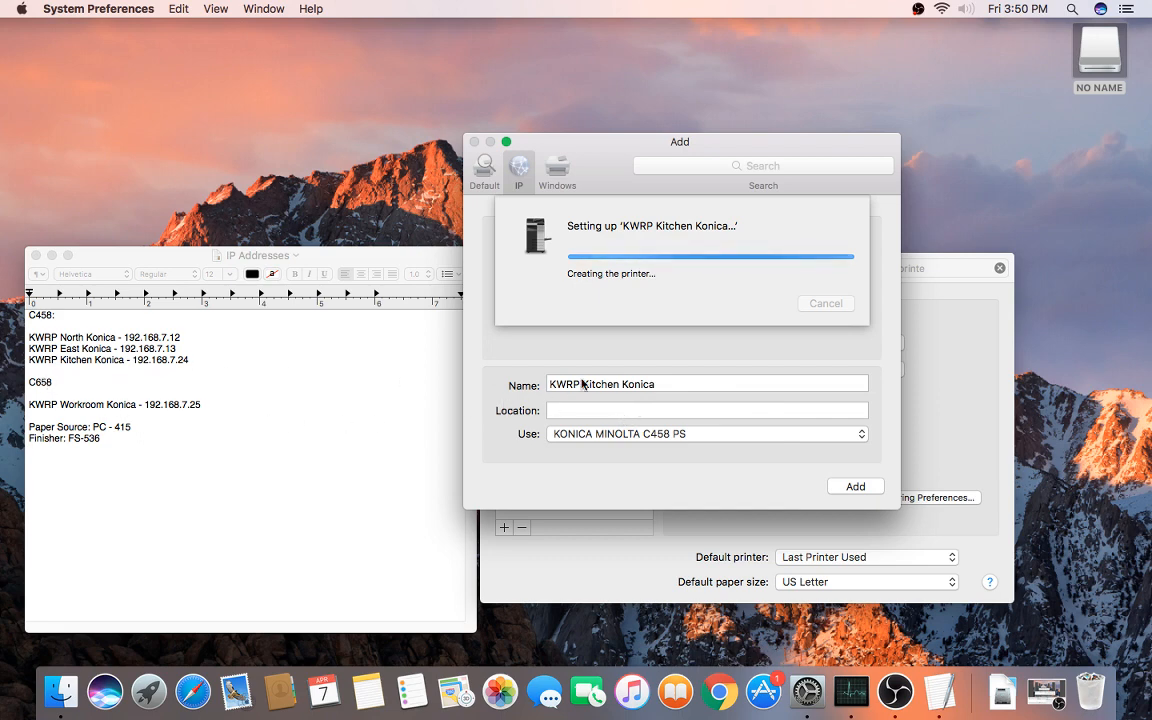
Step: Start a new IP printer at 192.168.7.25 named KWRP Workroom Konica
{"action": "left_click", "coordinate": [504, 530]}
{"action": "left_click", "coordinate": [530, 546]}
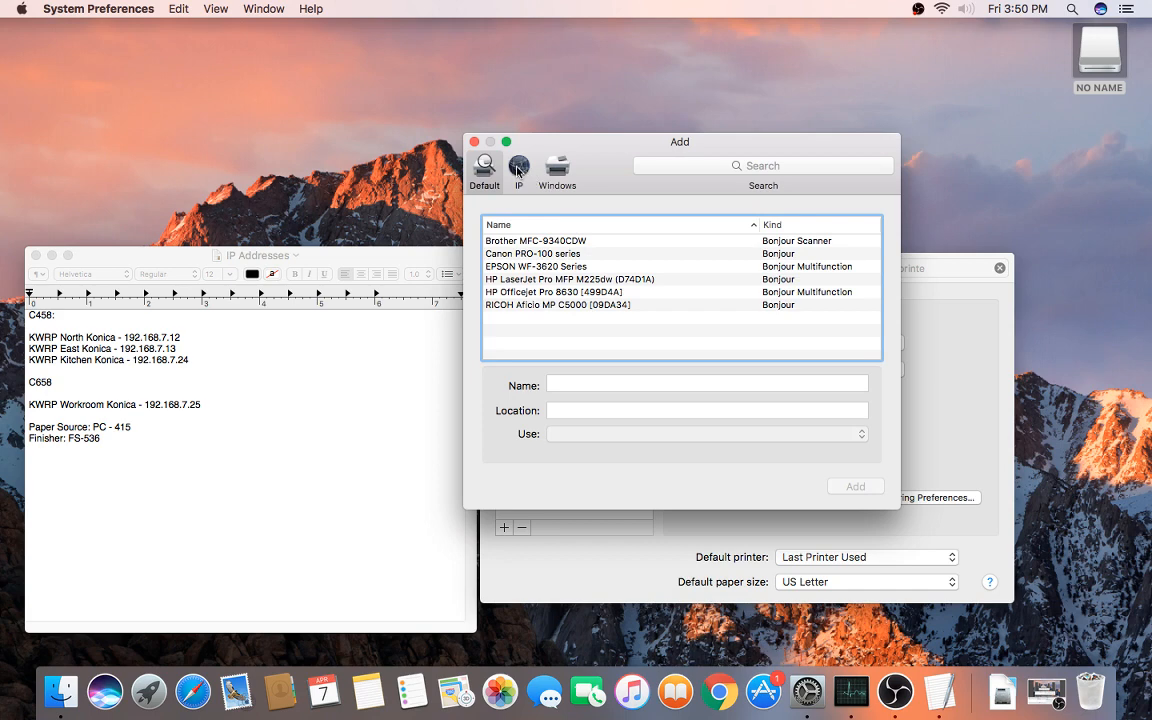
{"action": "left_click", "coordinate": [518, 168]}
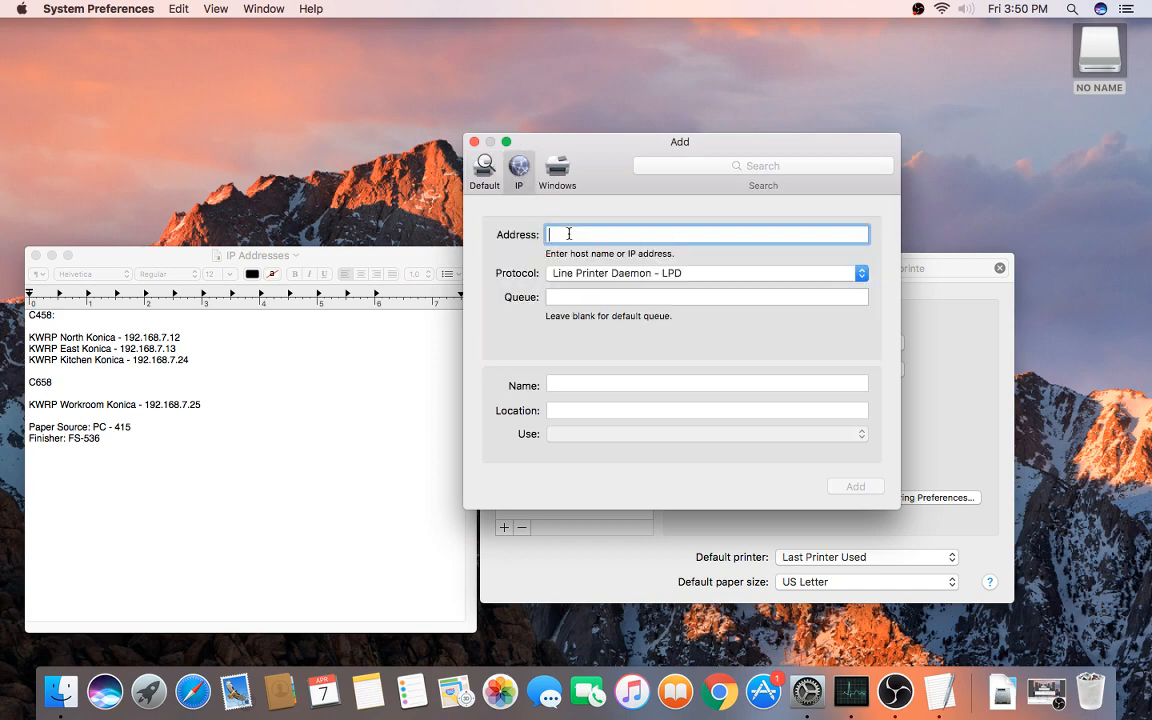
{"action": "type", "text": "192.168.7.25"}
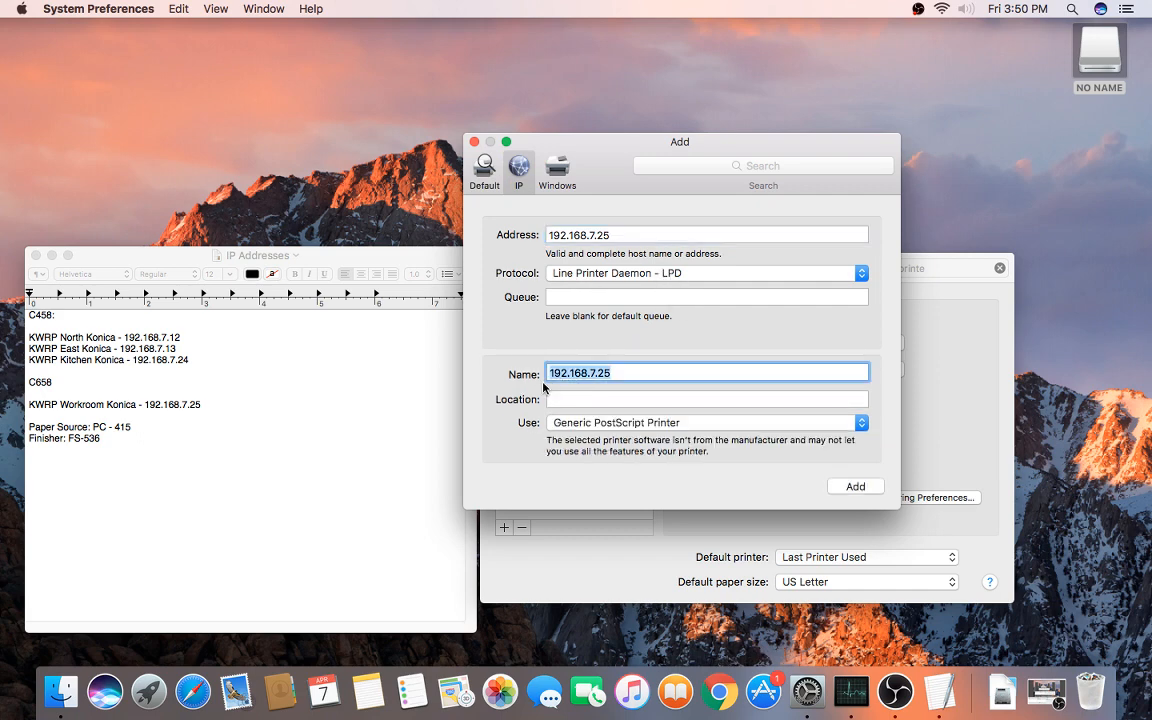
{"action": "type", "text": "KWRP Workroo"}
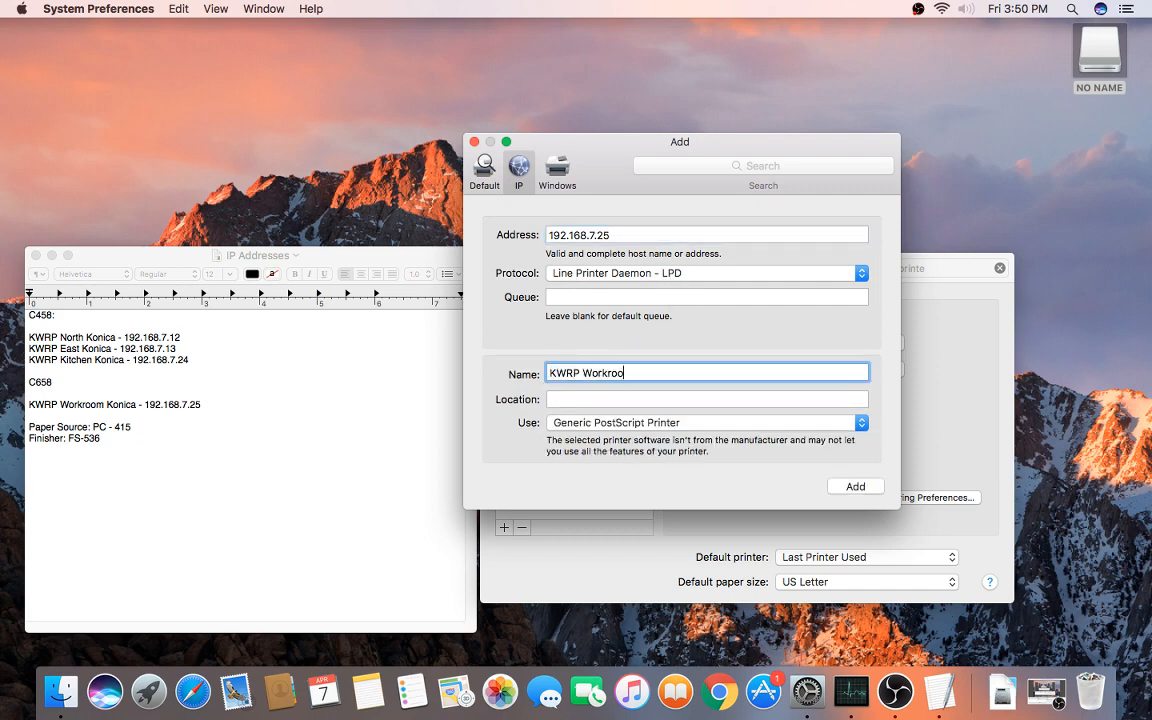
{"action": "type", "text": "m Konica"}
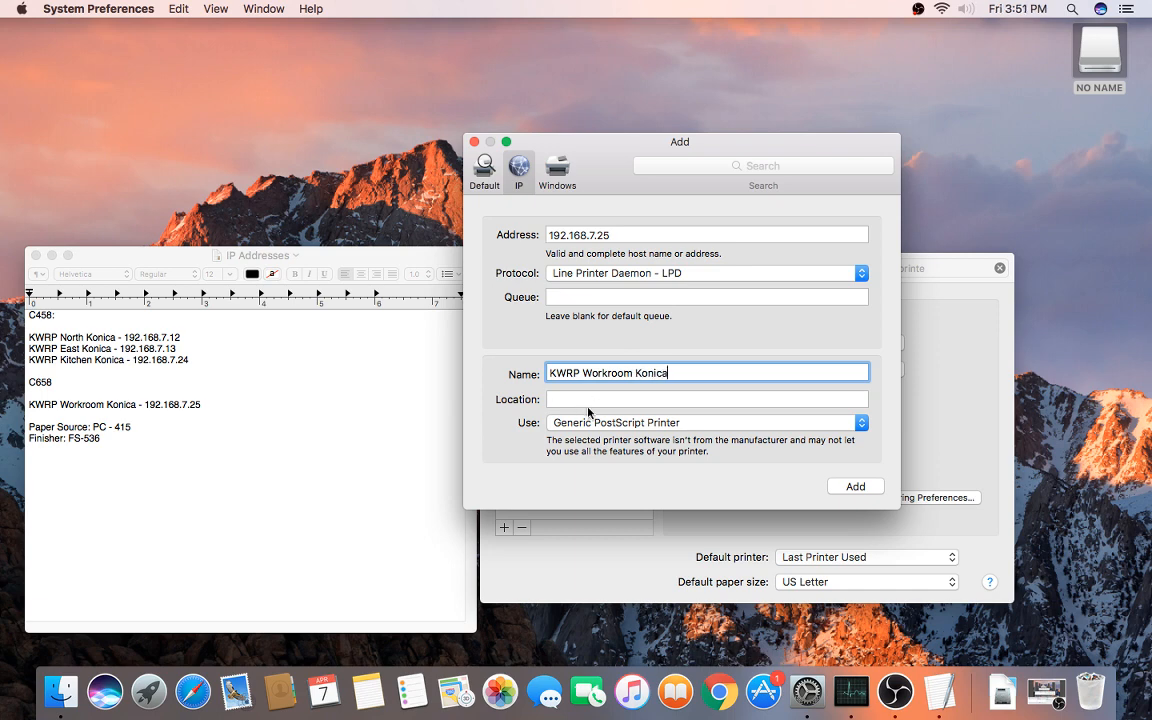
Step: Select the KONICA MINOLTA C658 PS driver and add the printer
{"action": "left_click", "coordinate": [590, 422]}
{"action": "left_click", "coordinate": [594, 453]}
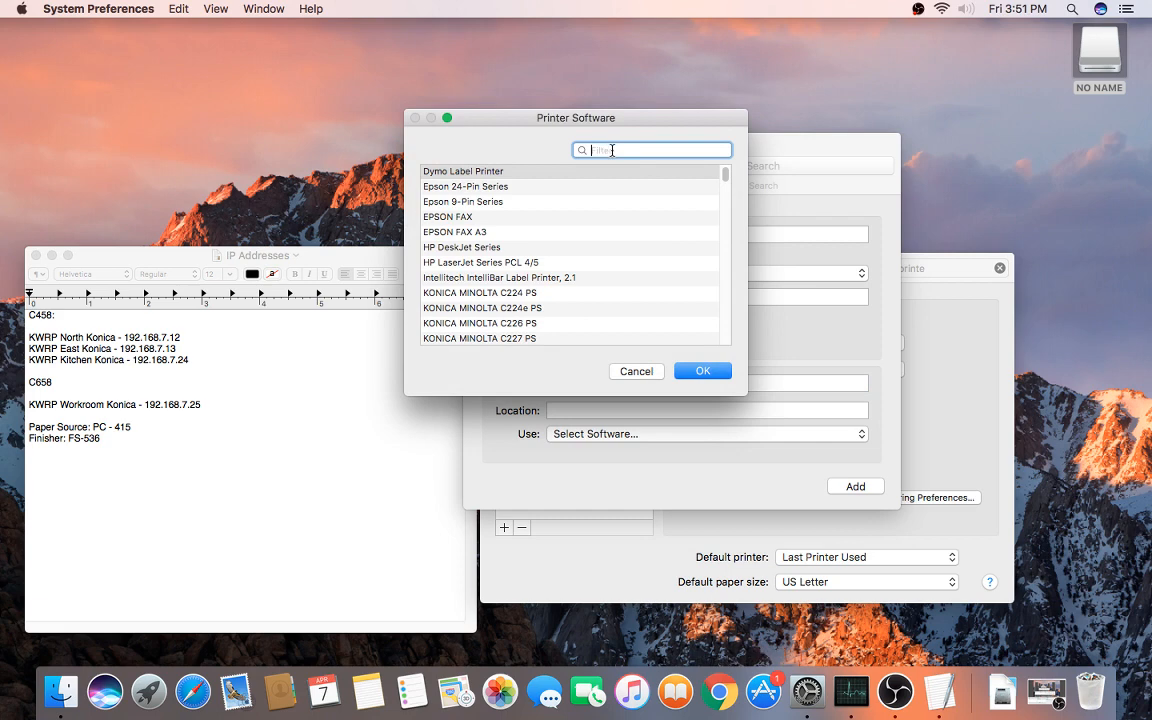
{"action": "type", "text": "c658"}
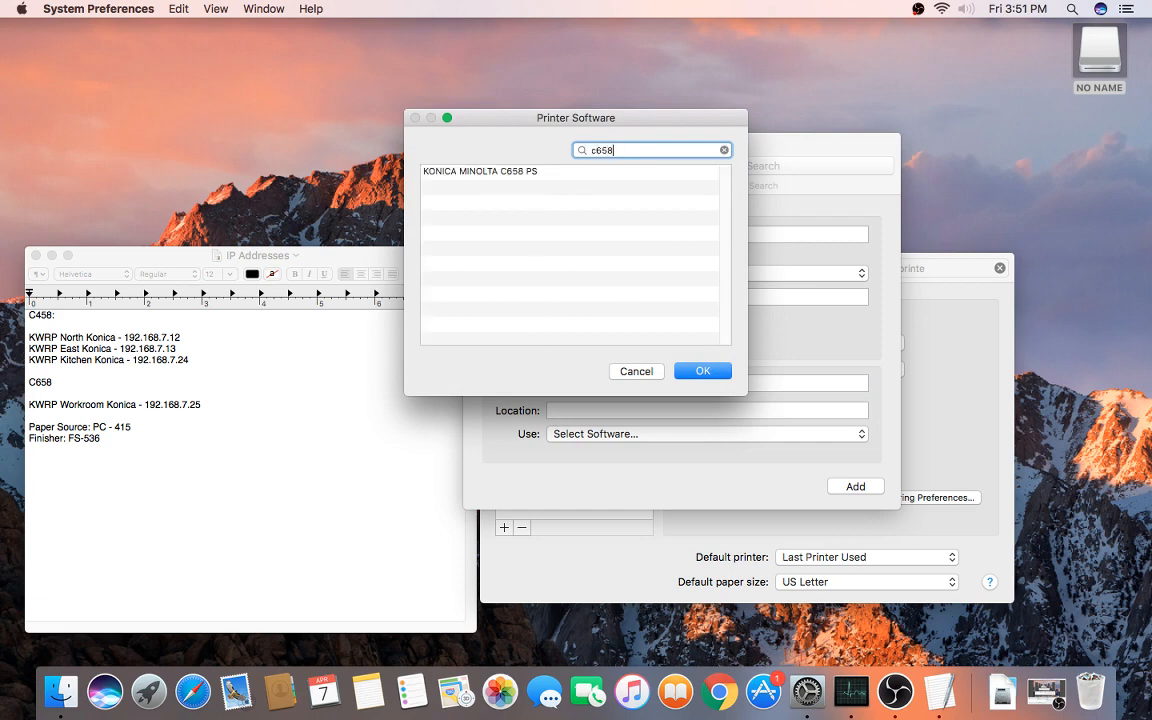
{"action": "left_click", "coordinate": [535, 176]}
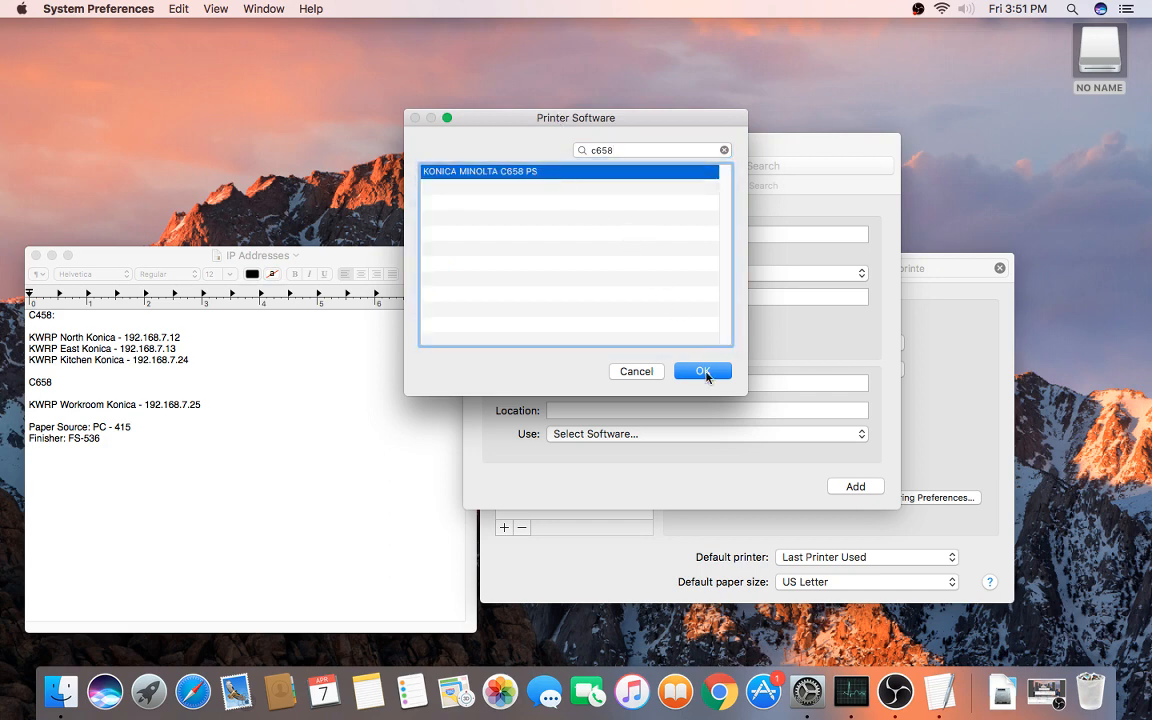
{"action": "left_click", "coordinate": [703, 371]}
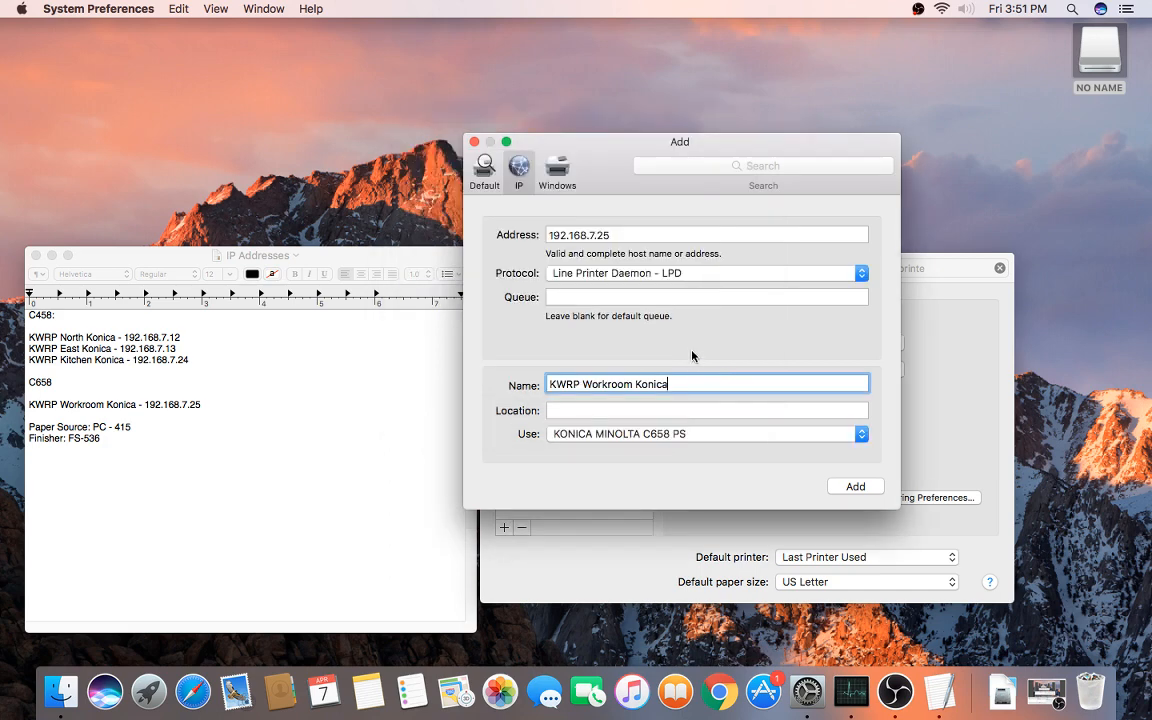
{"action": "left_click", "coordinate": [856, 486]}
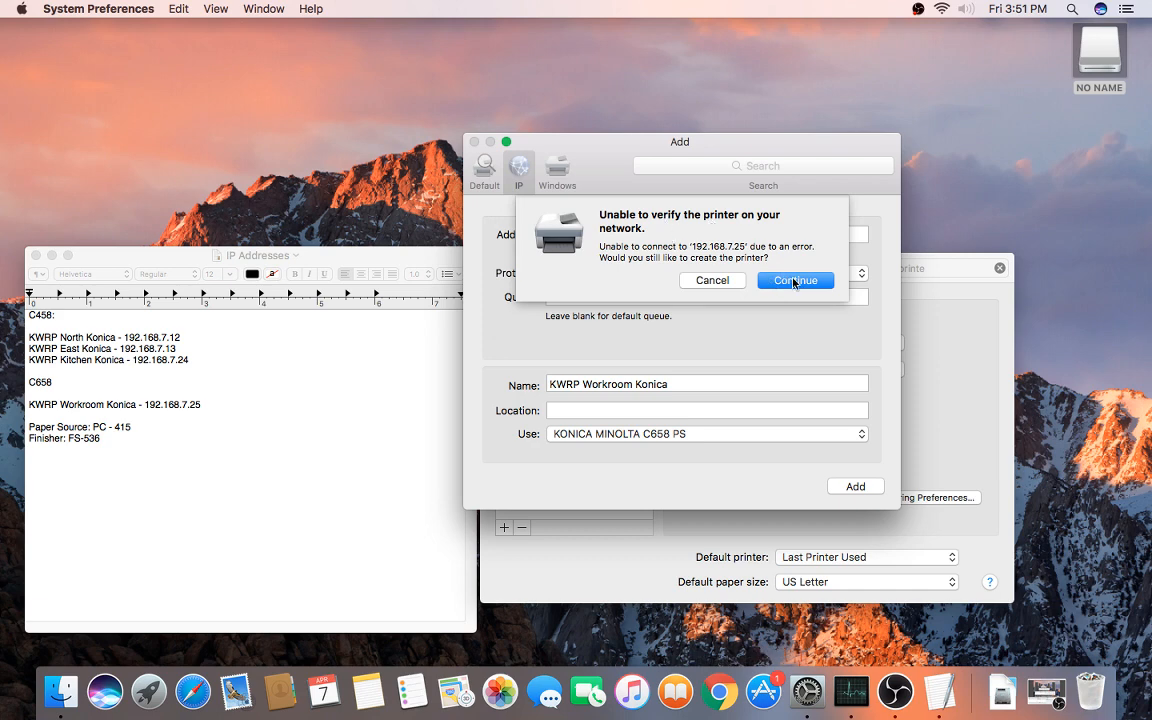
Step: Continue past the warning, set PC-415, FS-536 and PK-520 (2/3-Hole), disable Allow Public User, confirm
{"action": "left_click", "coordinate": [795, 281]}
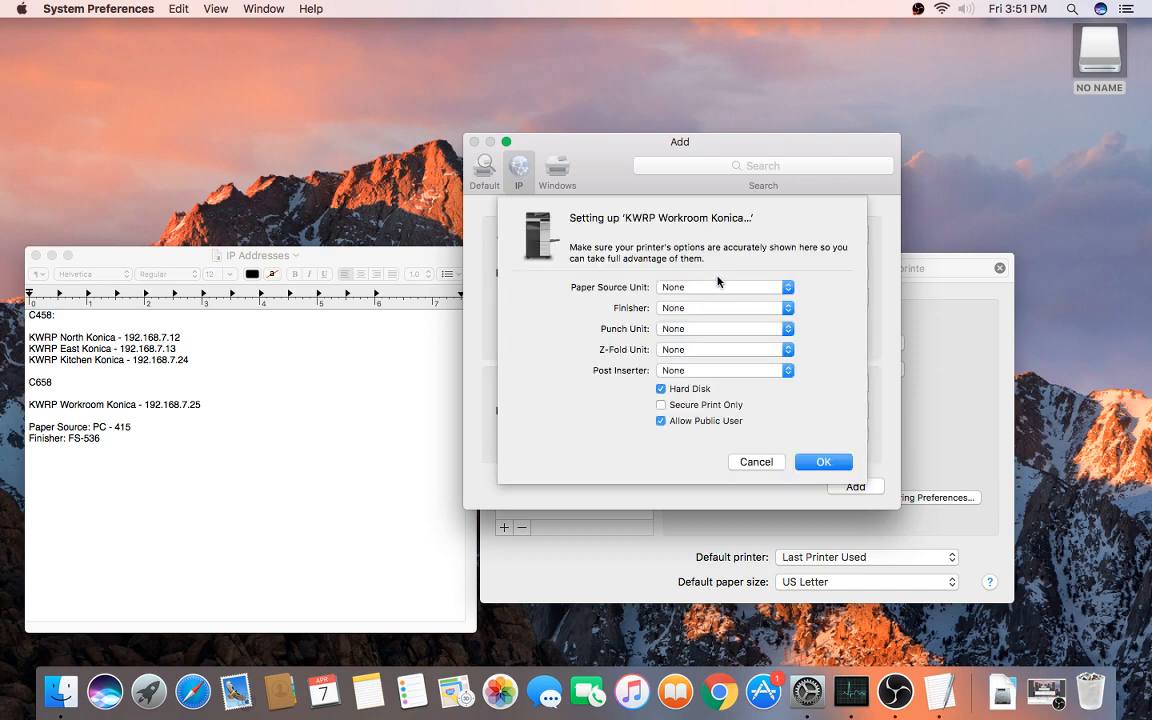
{"action": "left_click", "coordinate": [718, 286]}
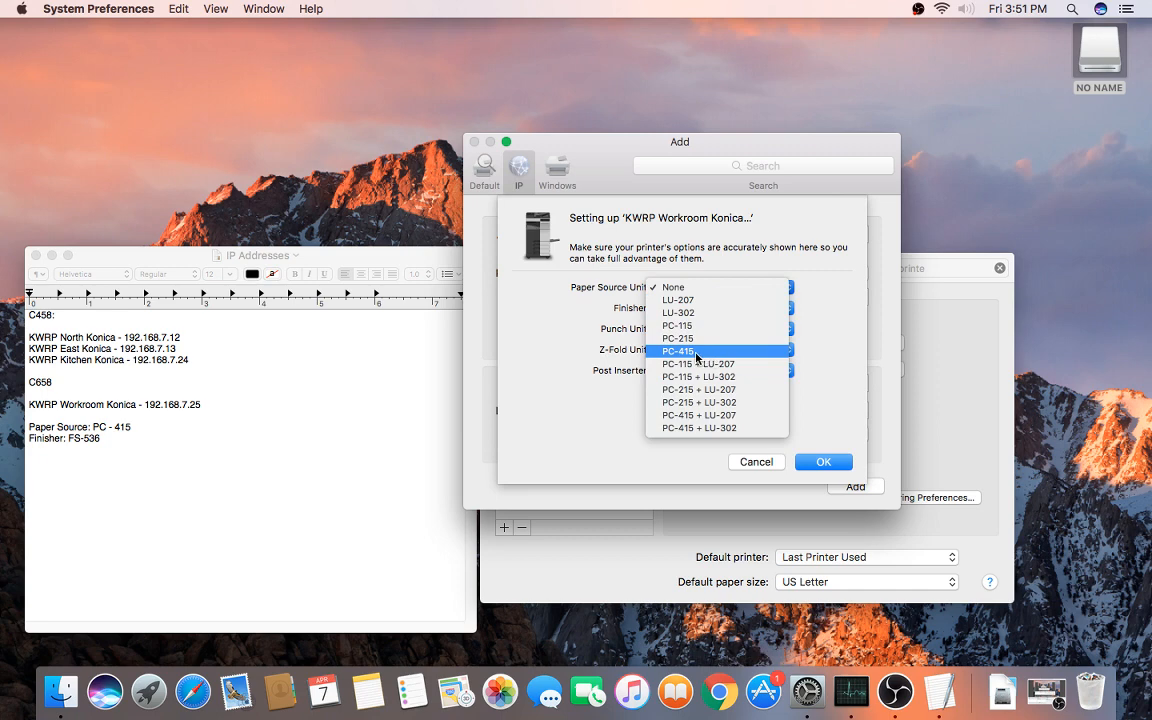
{"action": "left_click", "coordinate": [697, 353]}
{"action": "left_click", "coordinate": [706, 308]}
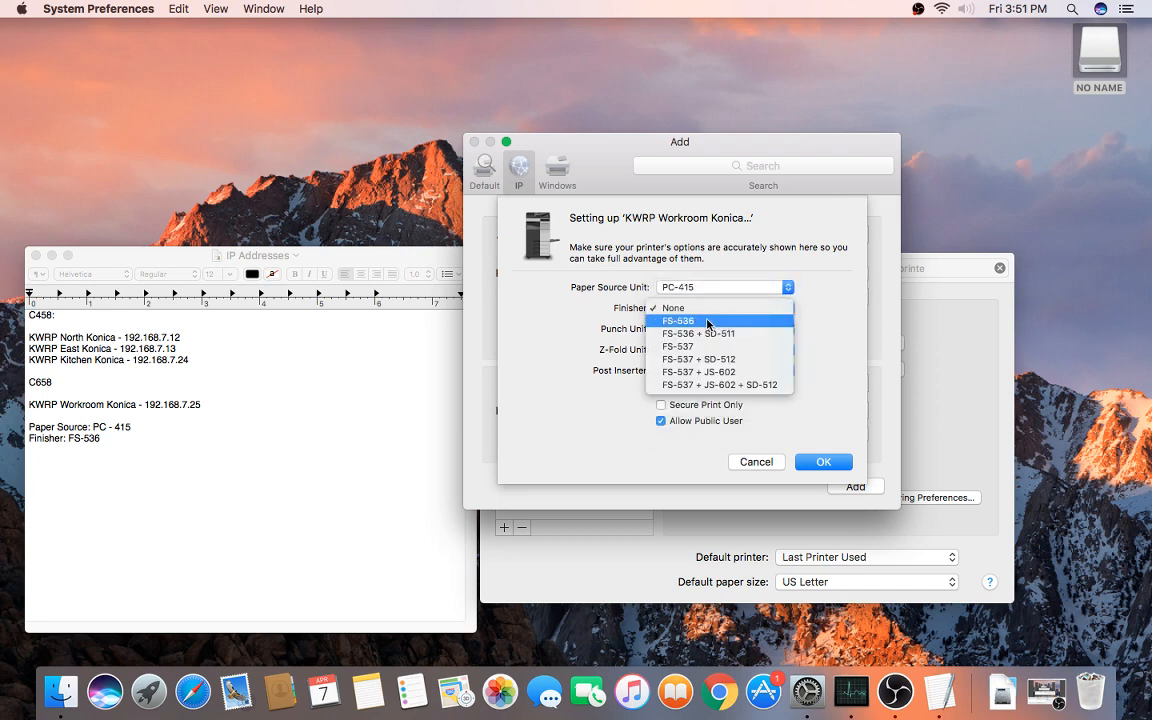
{"action": "left_click", "coordinate": [707, 321]}
{"action": "left_click", "coordinate": [699, 328]}
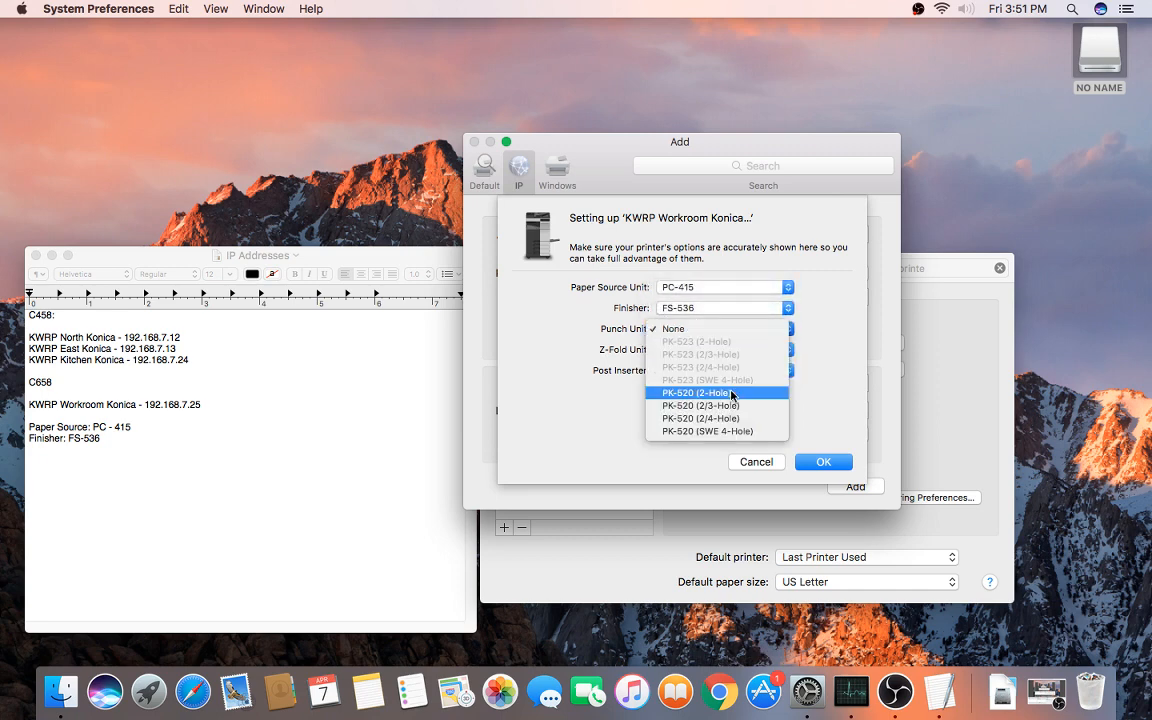
{"action": "left_click", "coordinate": [720, 409]}
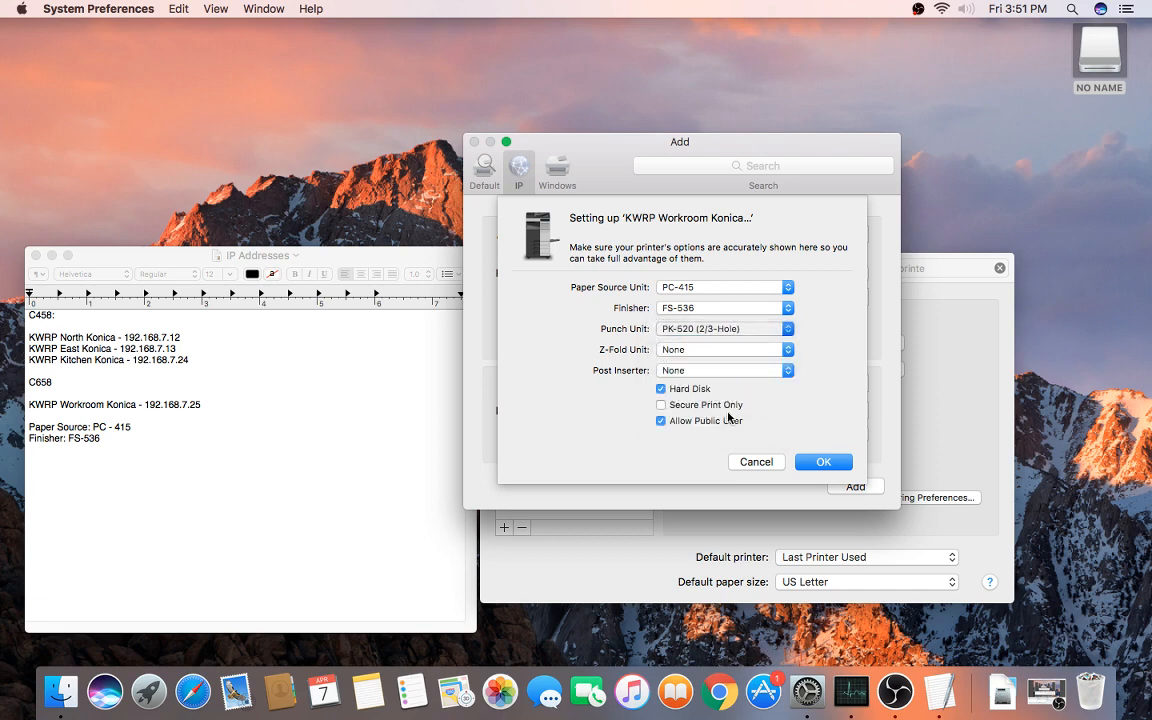
{"action": "left_click", "coordinate": [675, 423]}
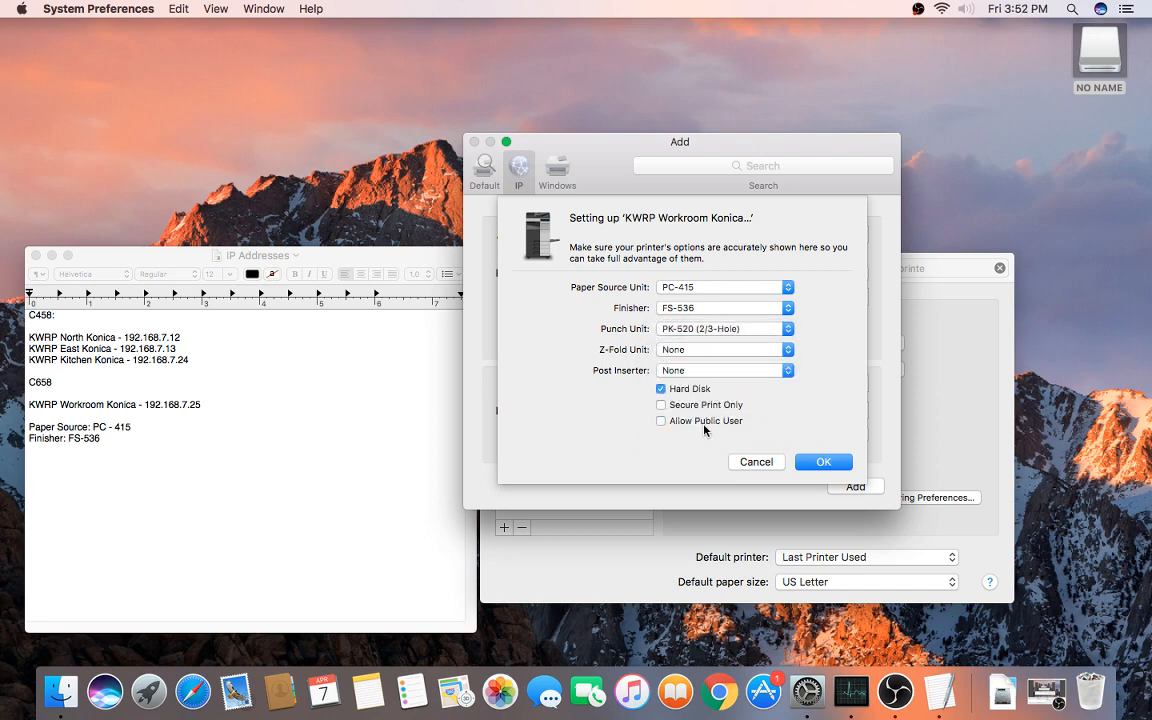
{"action": "left_click", "coordinate": [823, 463]}
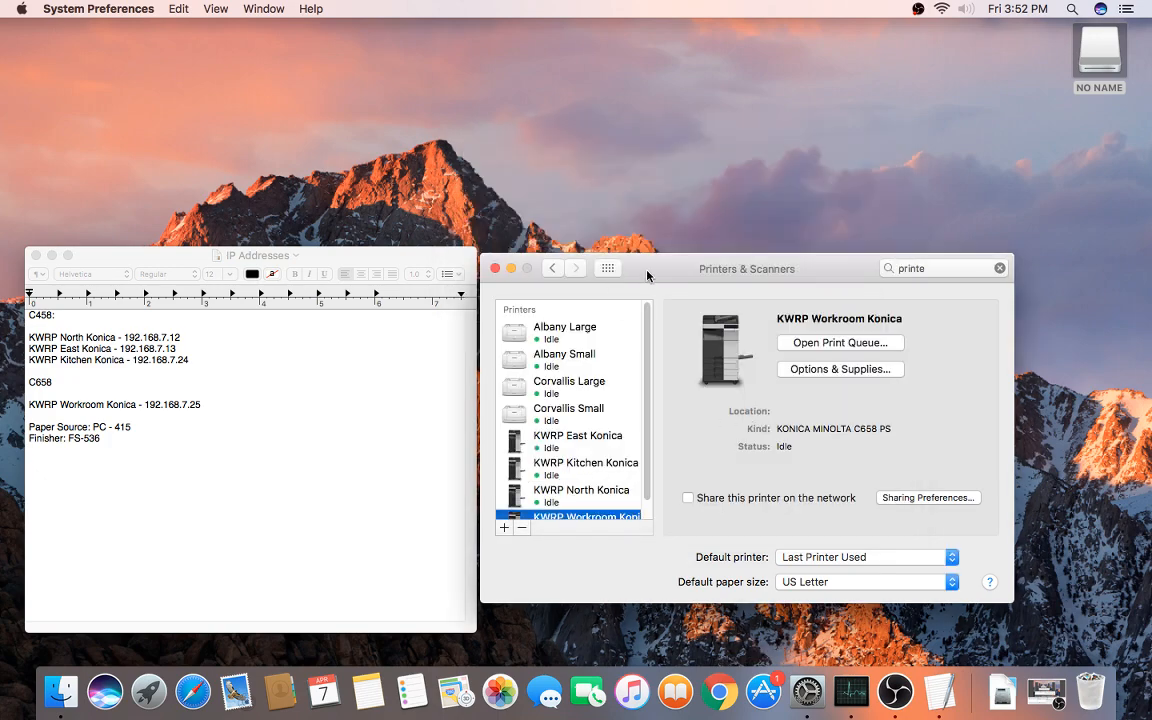
Step: Check the new printer in the list, then close the Printers & Scanners window
{"action": "left_click_drag", "start_coordinate": [647, 275], "coordinate": [681, 227]}
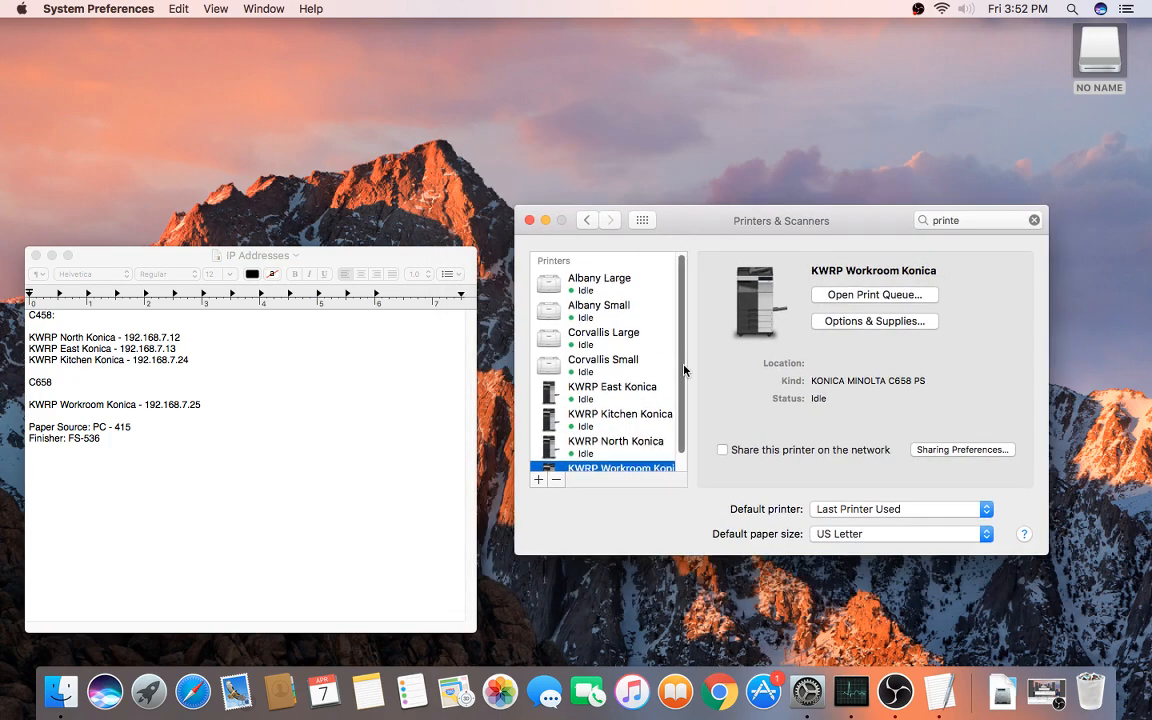
{"action": "scroll", "coordinate": [684, 371], "scroll_direction": "down", "scroll_amount": 1}
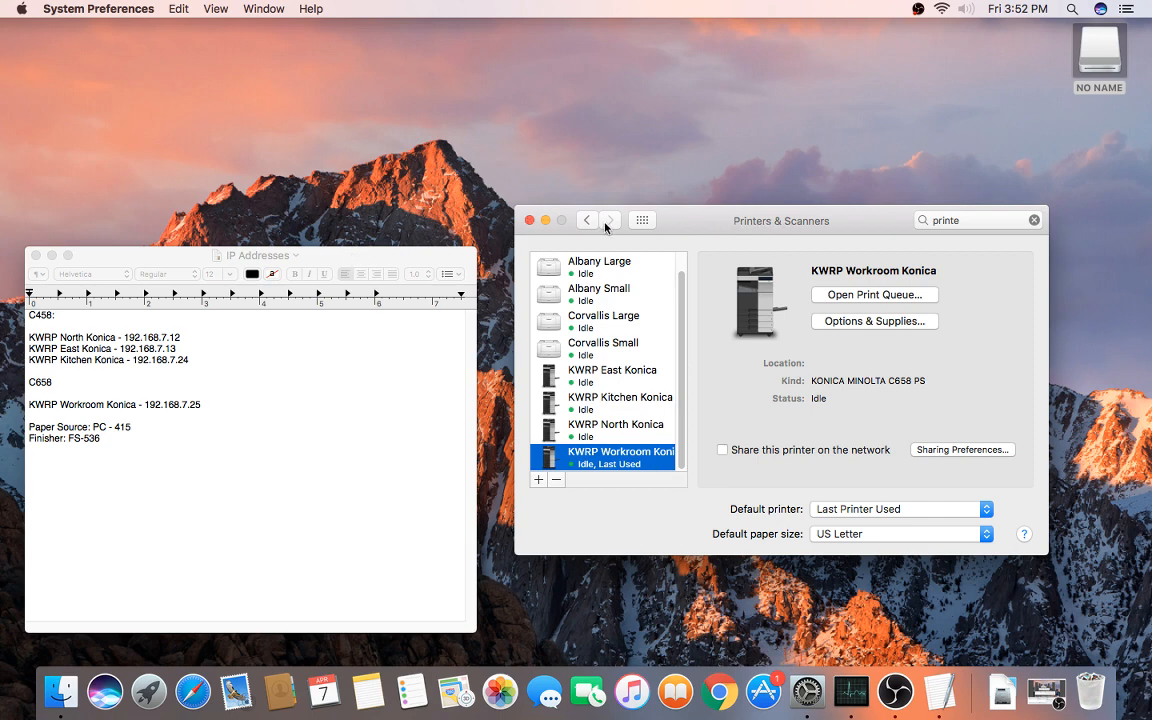
{"action": "left_click", "coordinate": [529, 221]}
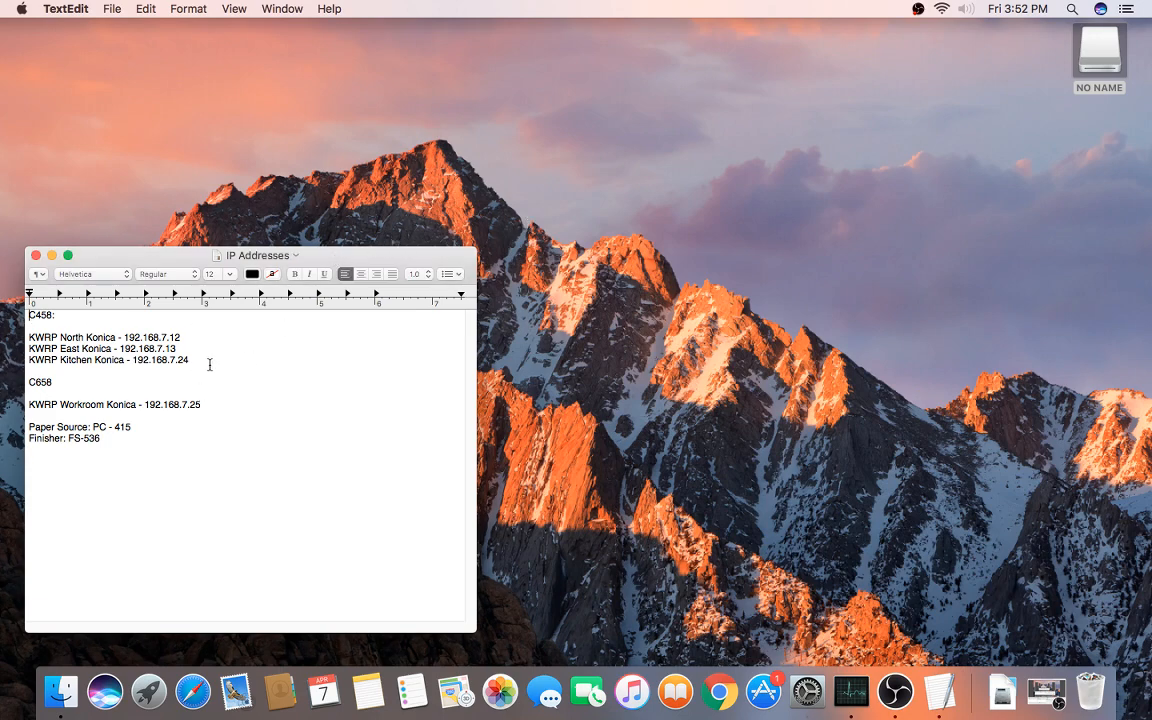
Step: Create a new TextEdit document and type the test text 'lkjlk'
{"action": "left_click_drag", "start_coordinate": [256, 258], "coordinate": [466, 98]}
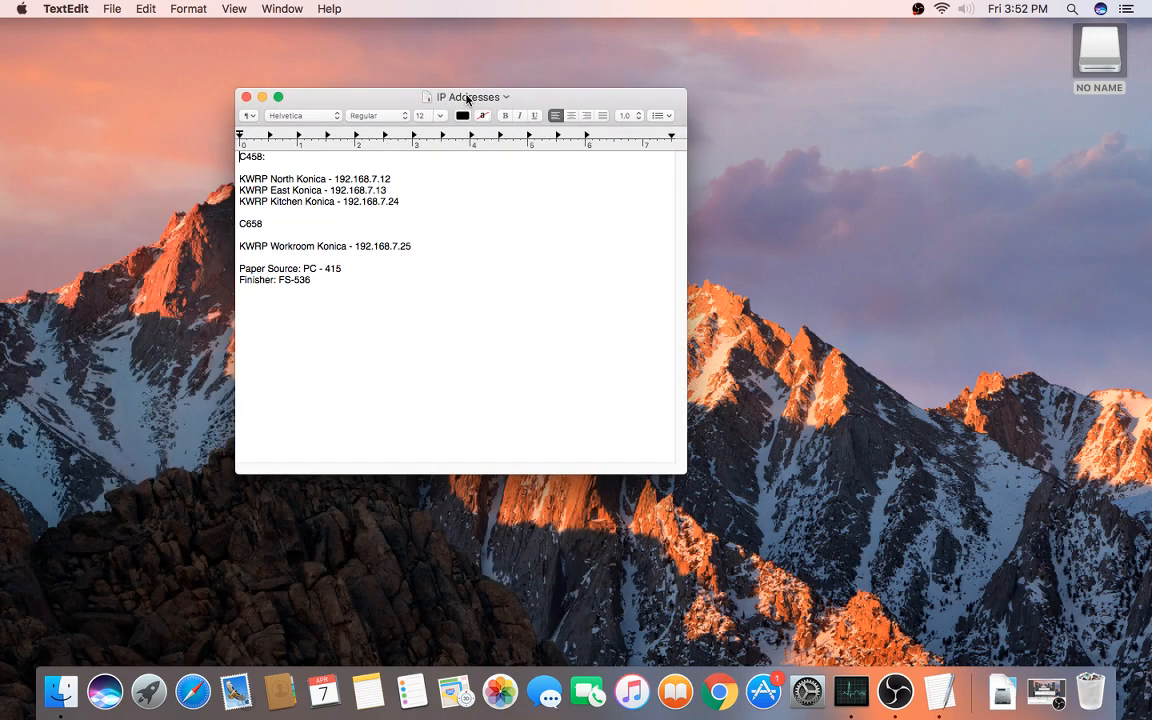
{"action": "left_click", "coordinate": [112, 9]}
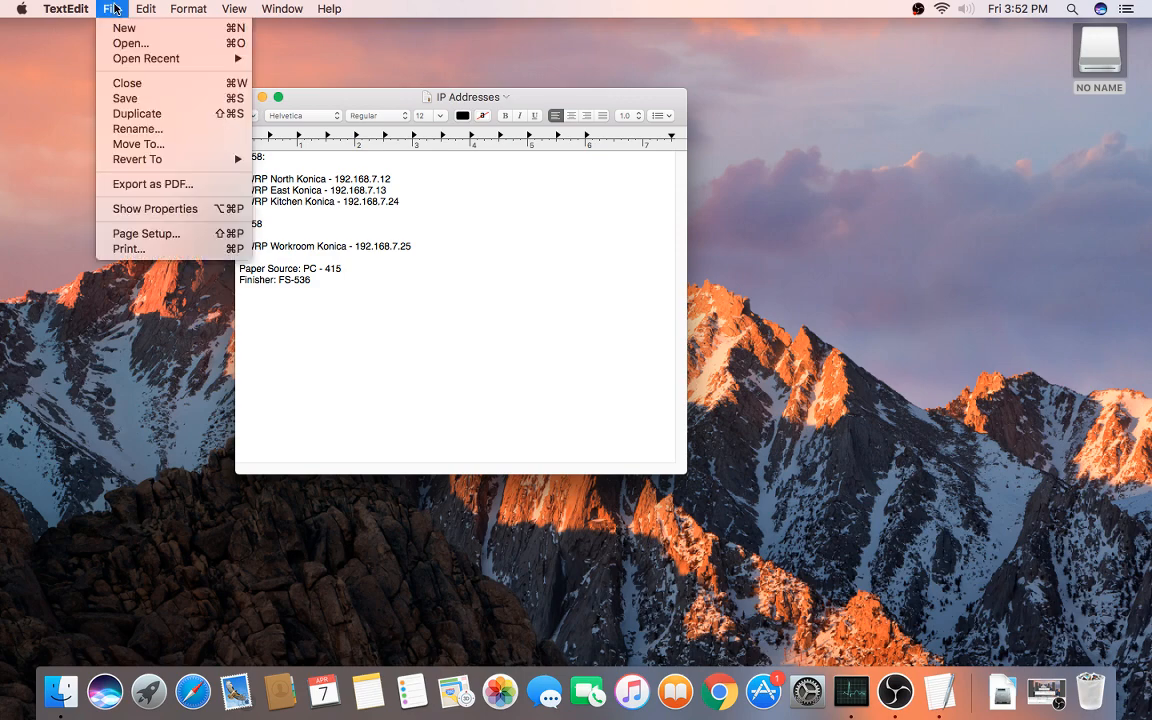
{"action": "left_click", "coordinate": [123, 28]}
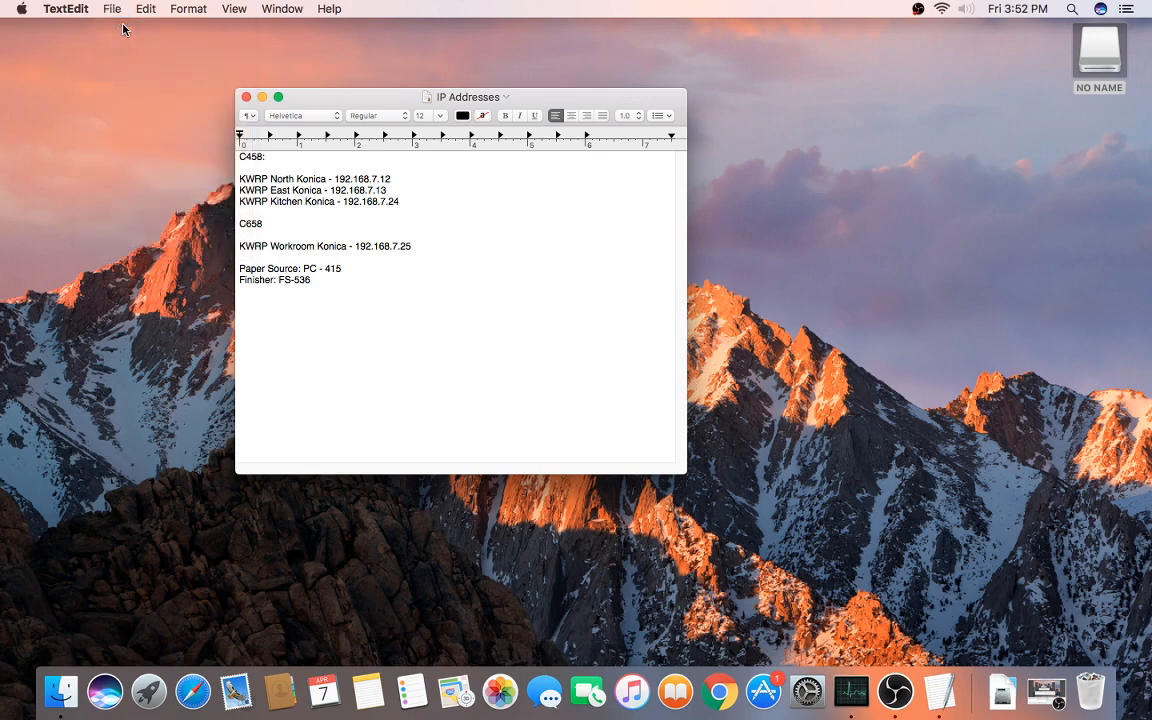
{"action": "left_click_drag", "start_coordinate": [352, 46], "coordinate": [313, 124]}
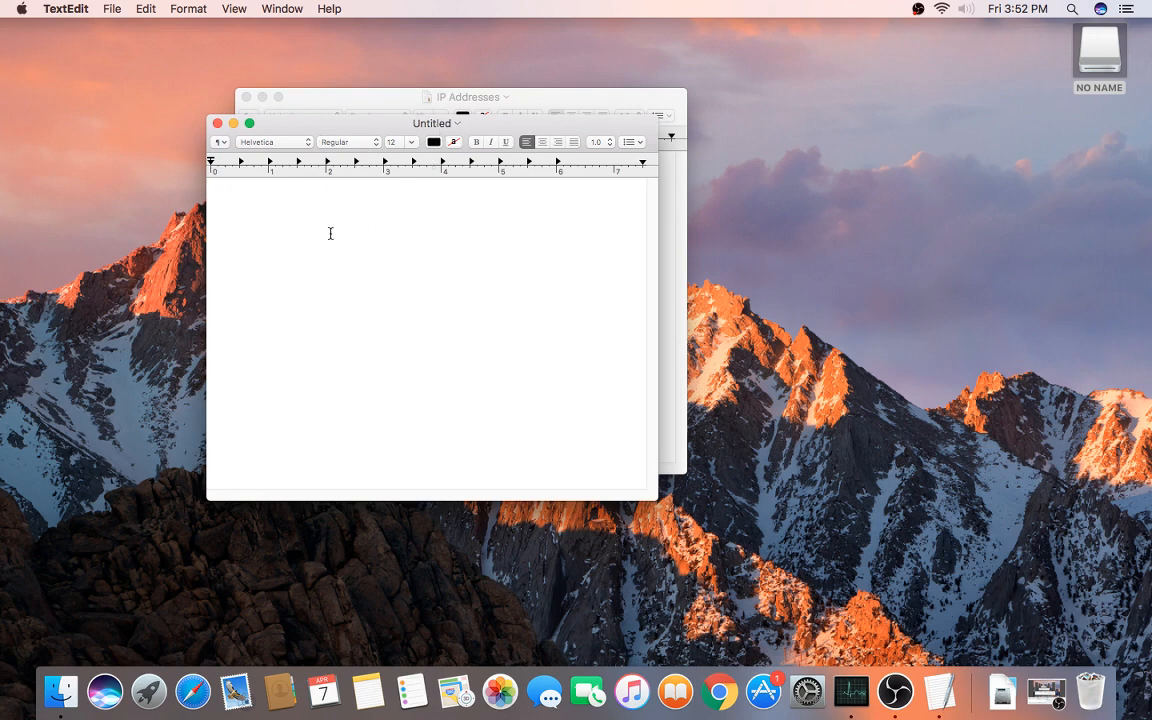
{"action": "type", "text": "lkjlk"}
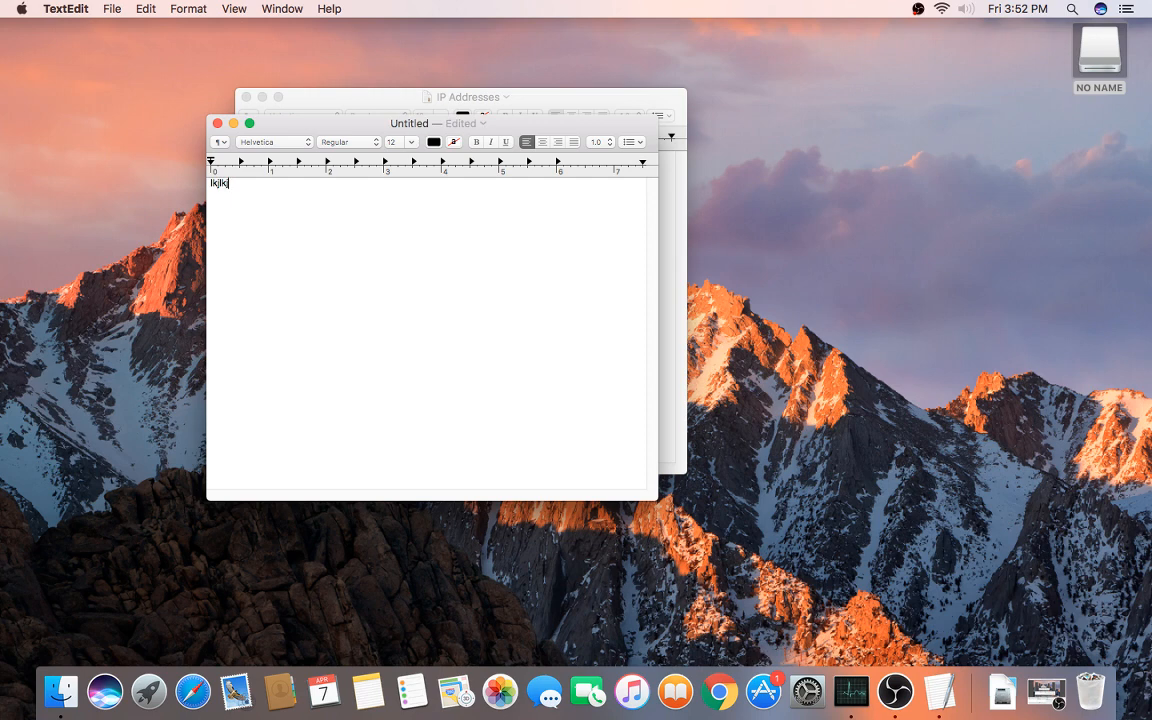
{"action": "left_click", "coordinate": [112, 10]}
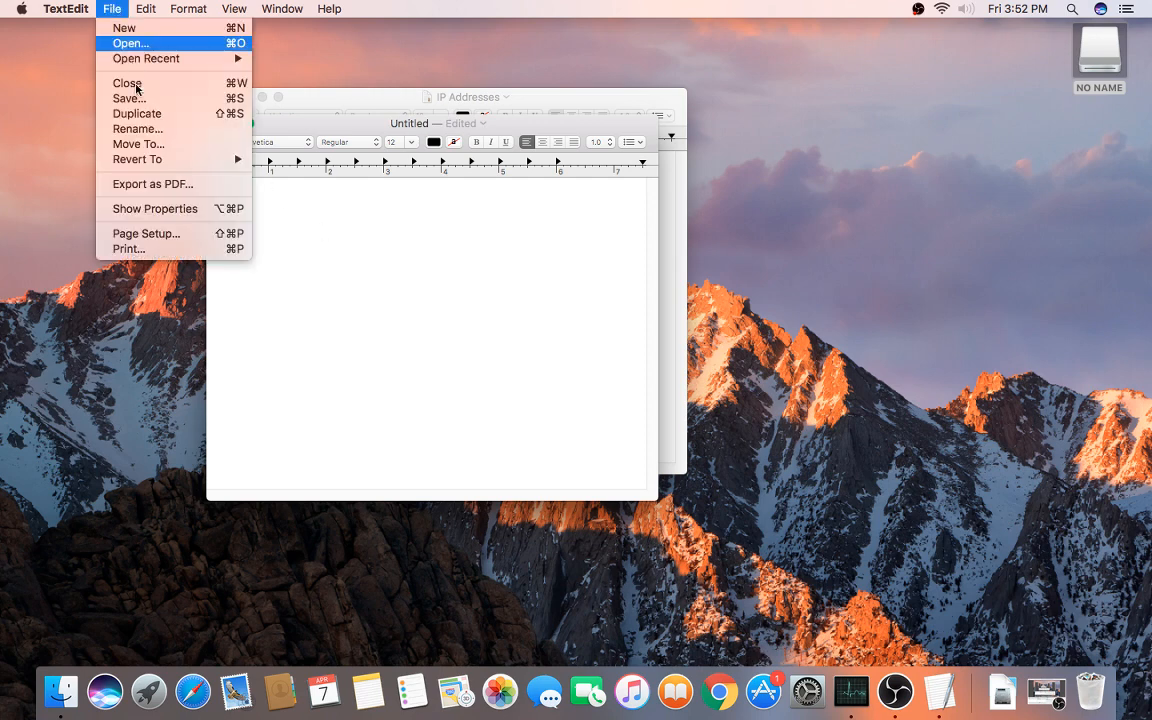
Step: Open the full Print dialog with KWRP Workroom Konica selected and list the option panes
{"action": "left_click", "coordinate": [220, 250]}
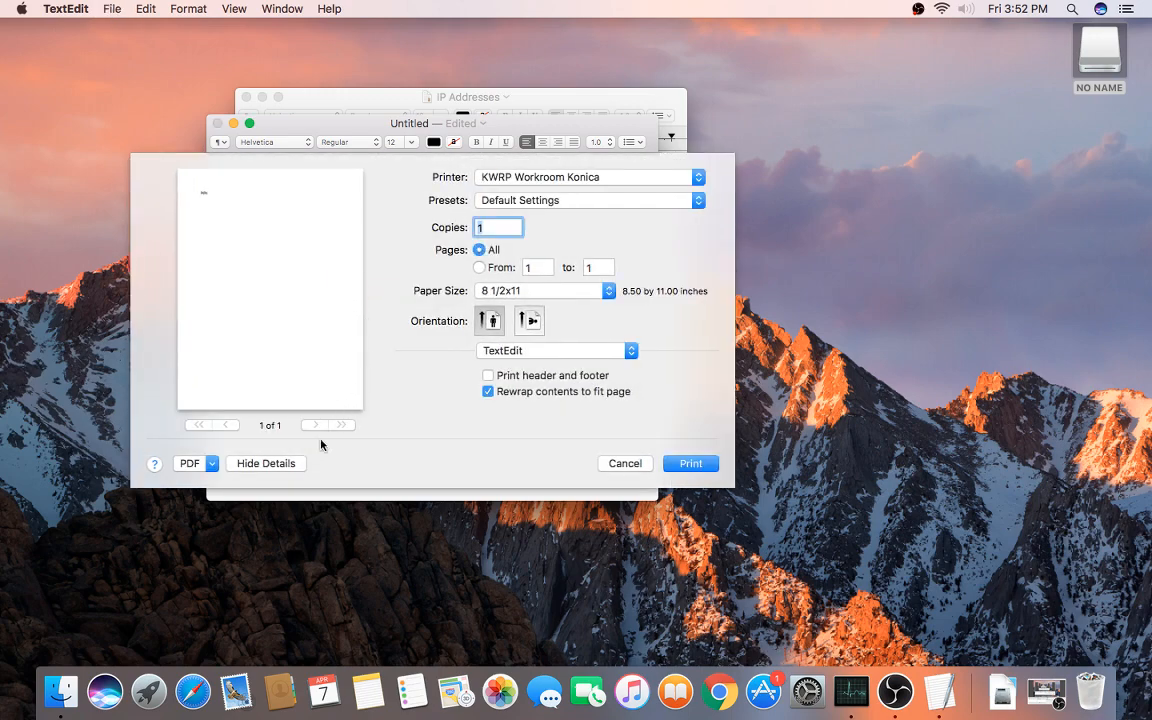
{"action": "left_click", "coordinate": [293, 464]}
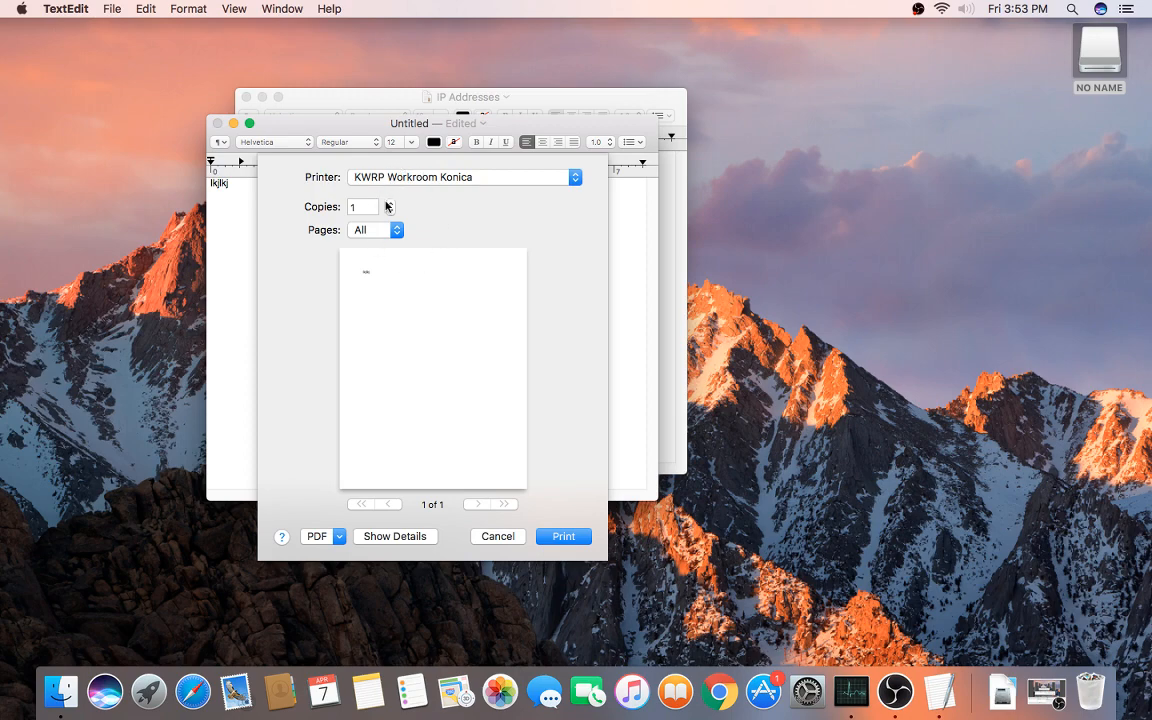
{"action": "left_click", "coordinate": [395, 536]}
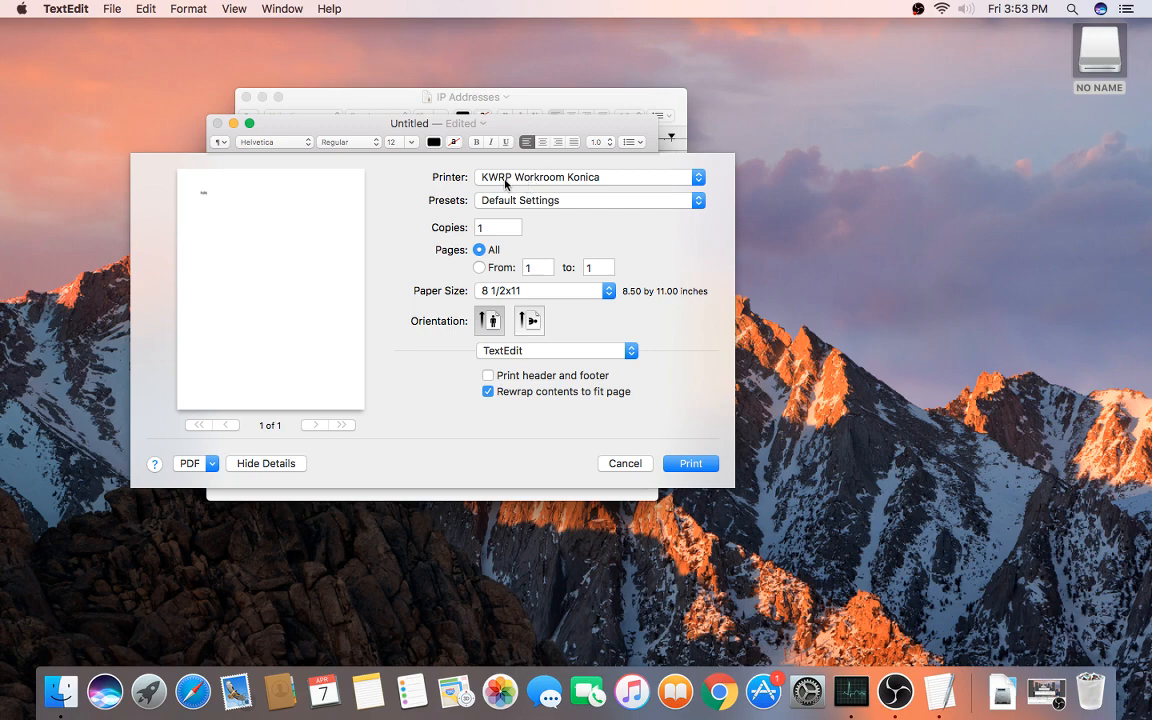
{"action": "left_click", "coordinate": [531, 178]}
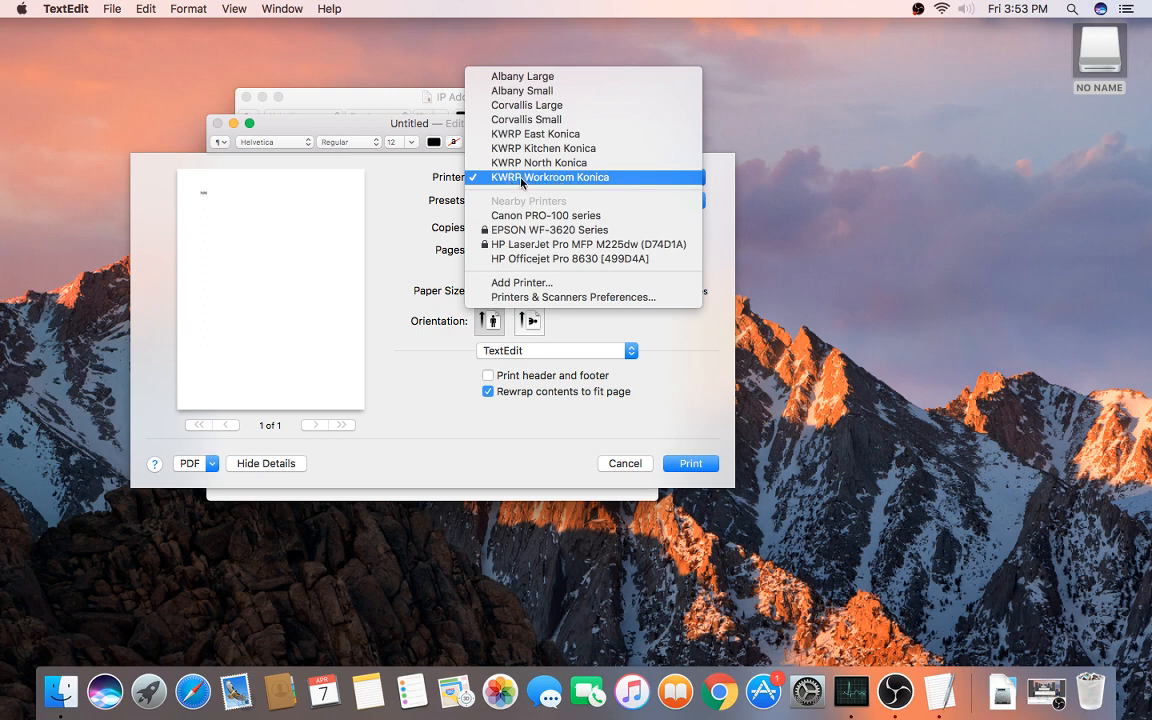
{"action": "left_click", "coordinate": [553, 178]}
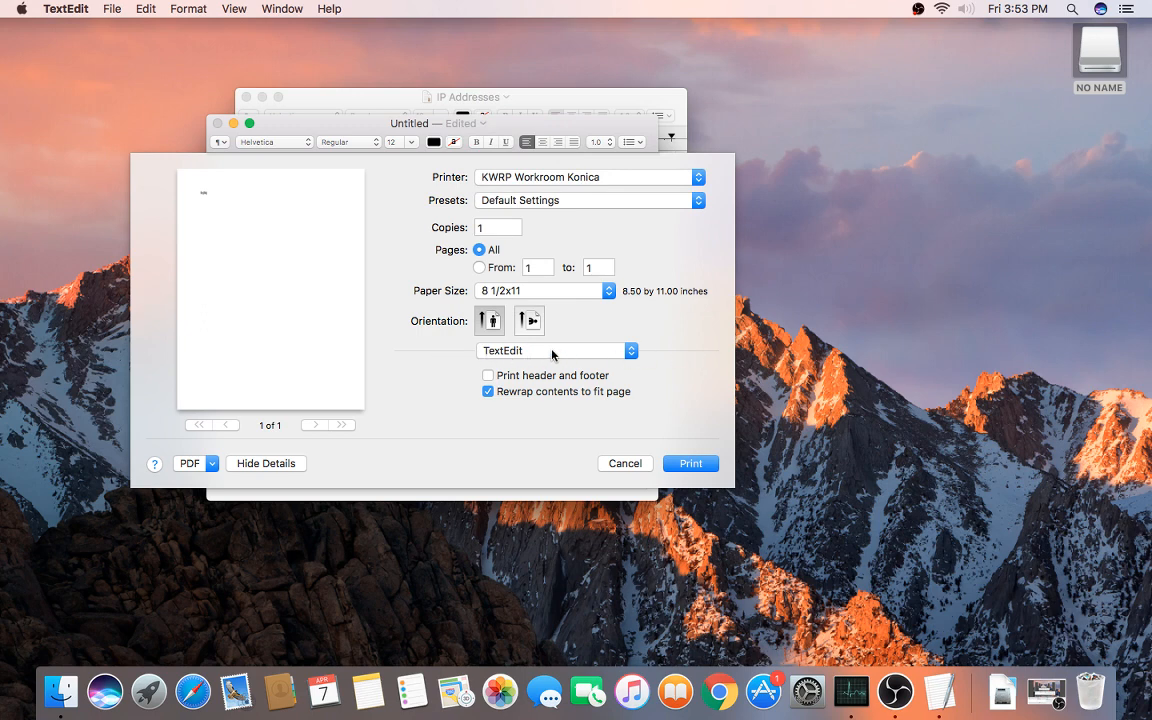
{"action": "left_click", "coordinate": [553, 351]}
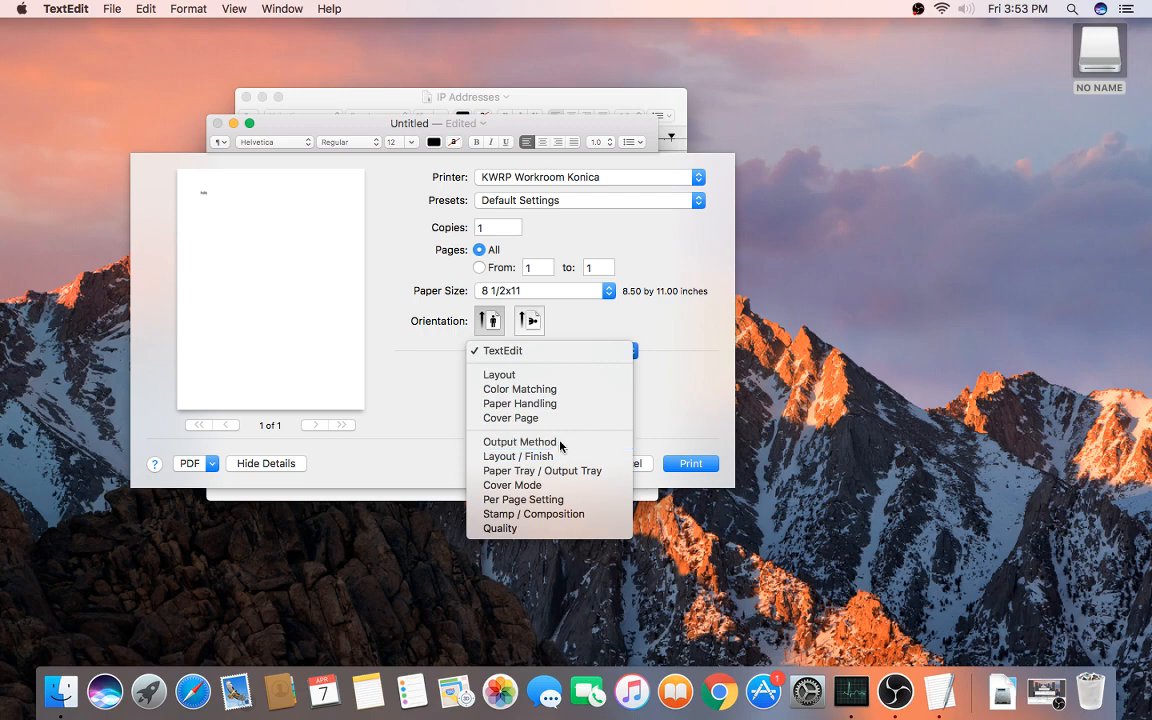
Step: In Output Method, enable Account Track, enter the account password, and save the settings
{"action": "left_click", "coordinate": [561, 443]}
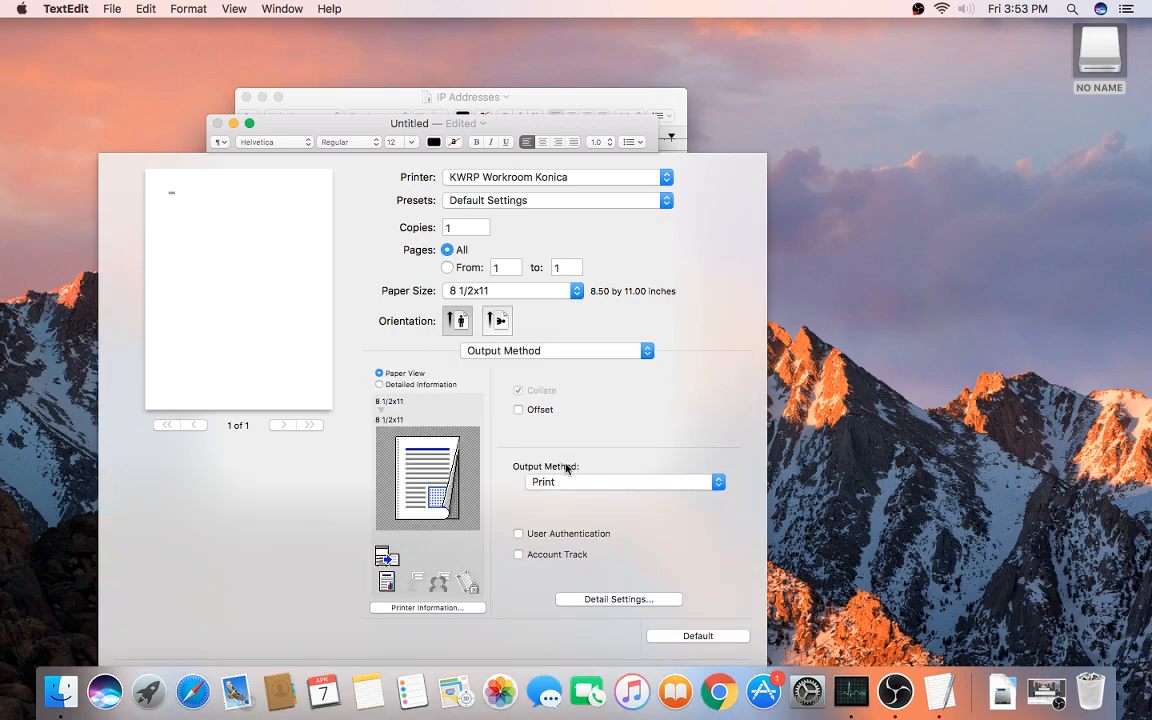
{"action": "left_click", "coordinate": [531, 557]}
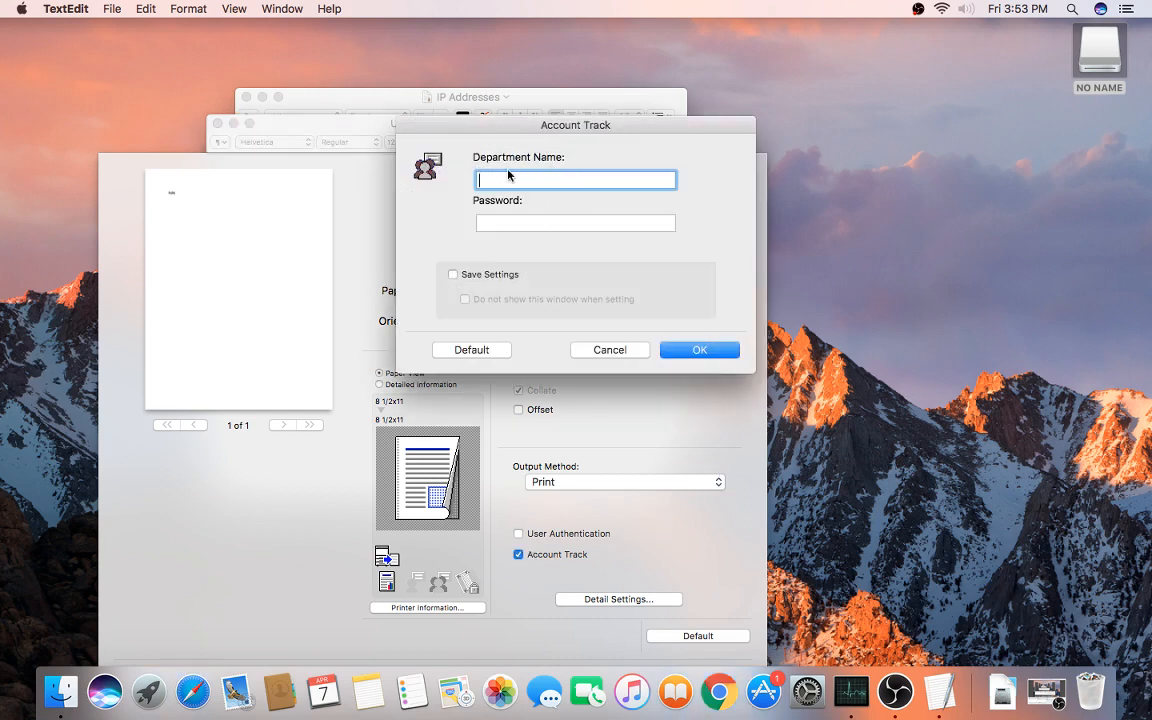
{"action": "left_click", "coordinate": [512, 222]}
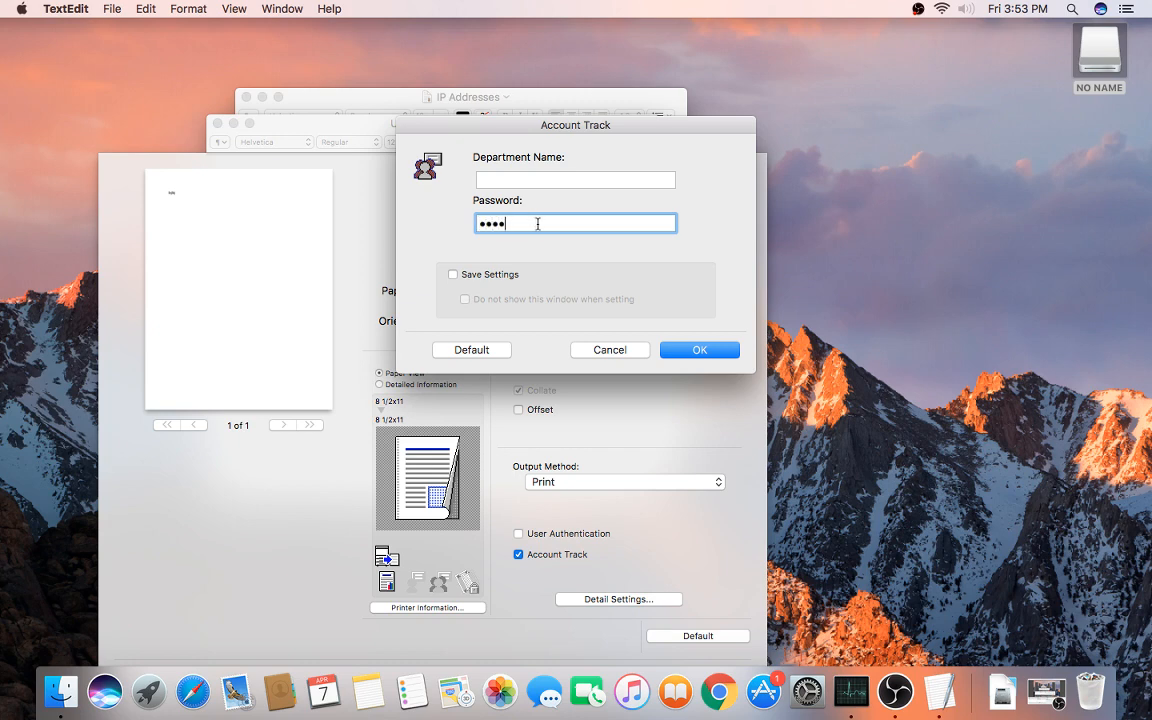
{"action": "left_click", "coordinate": [477, 280]}
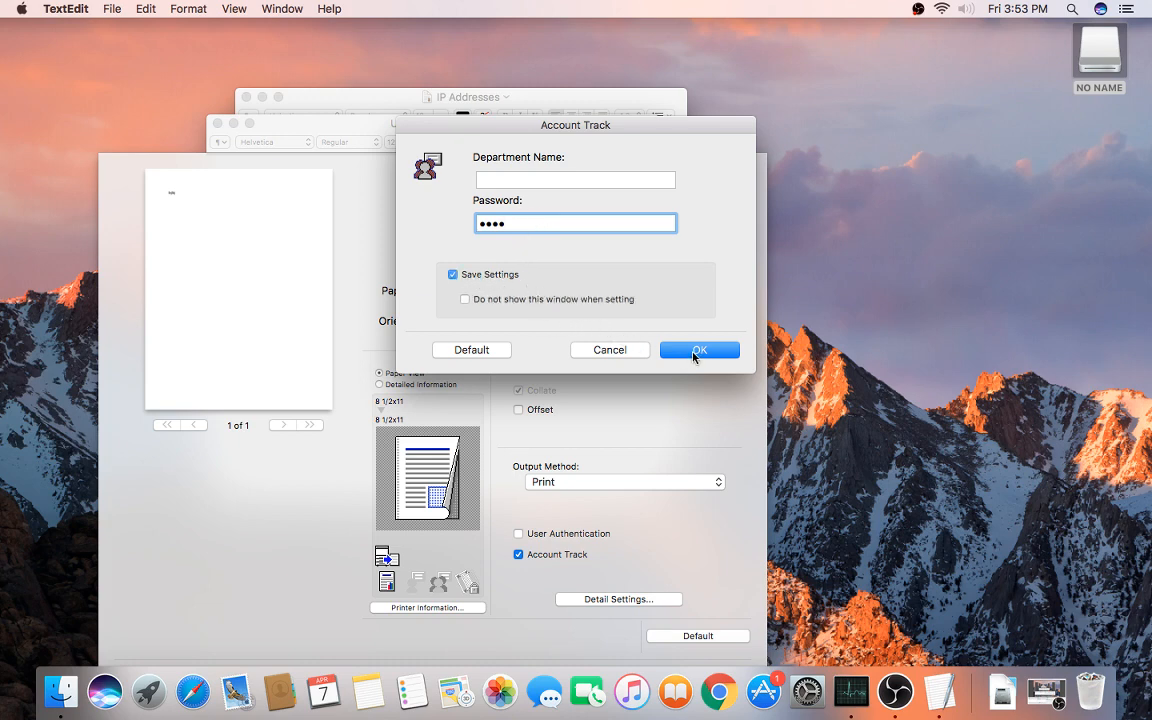
{"action": "left_click", "coordinate": [697, 350]}
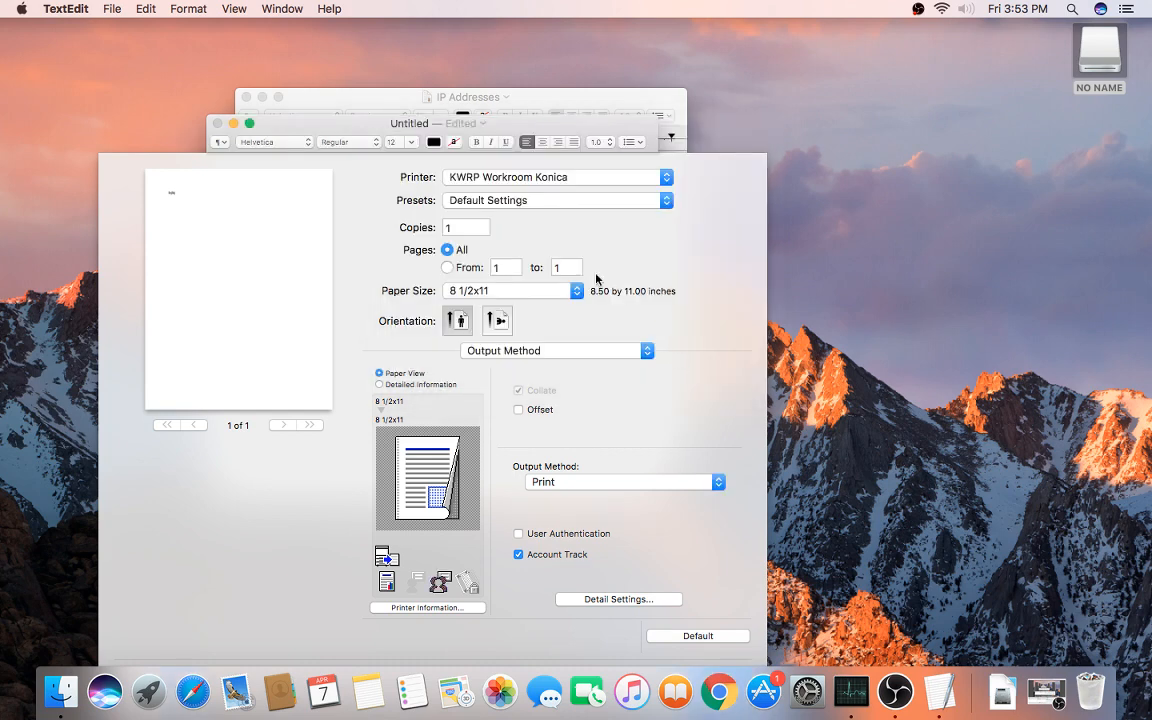
Step: Select KWRP North Konica and enable Account Track with its password and Save Settings ticked
{"action": "left_click", "coordinate": [546, 180]}
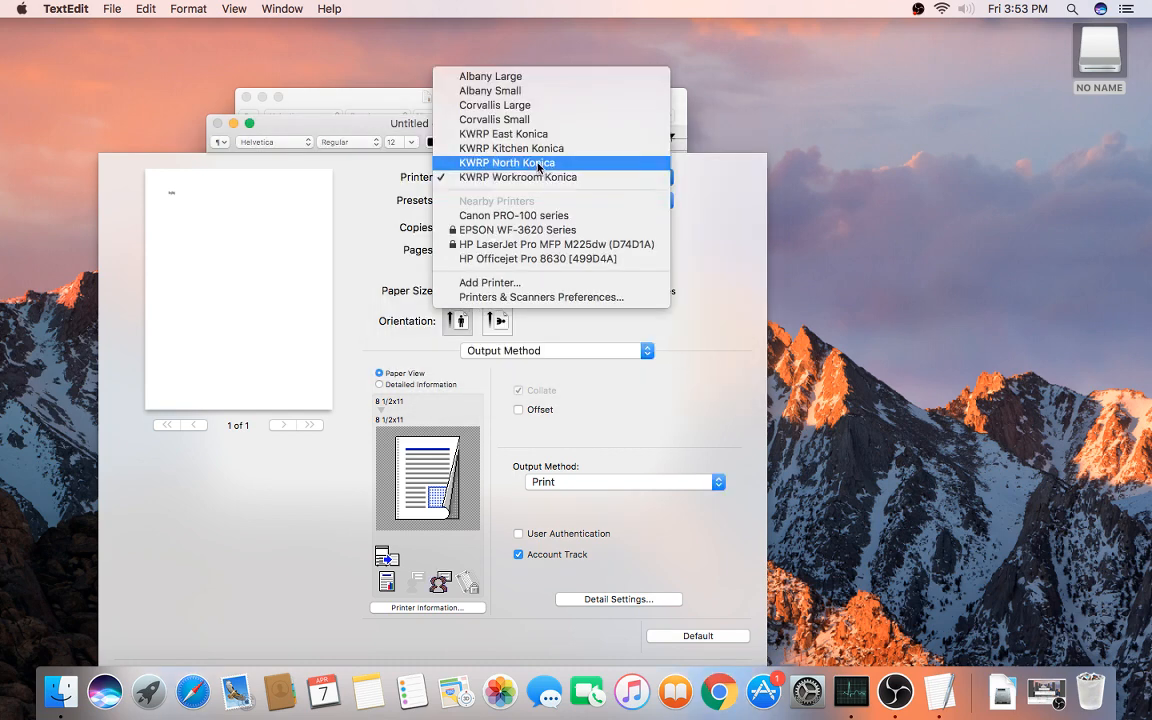
{"action": "left_click", "coordinate": [540, 166]}
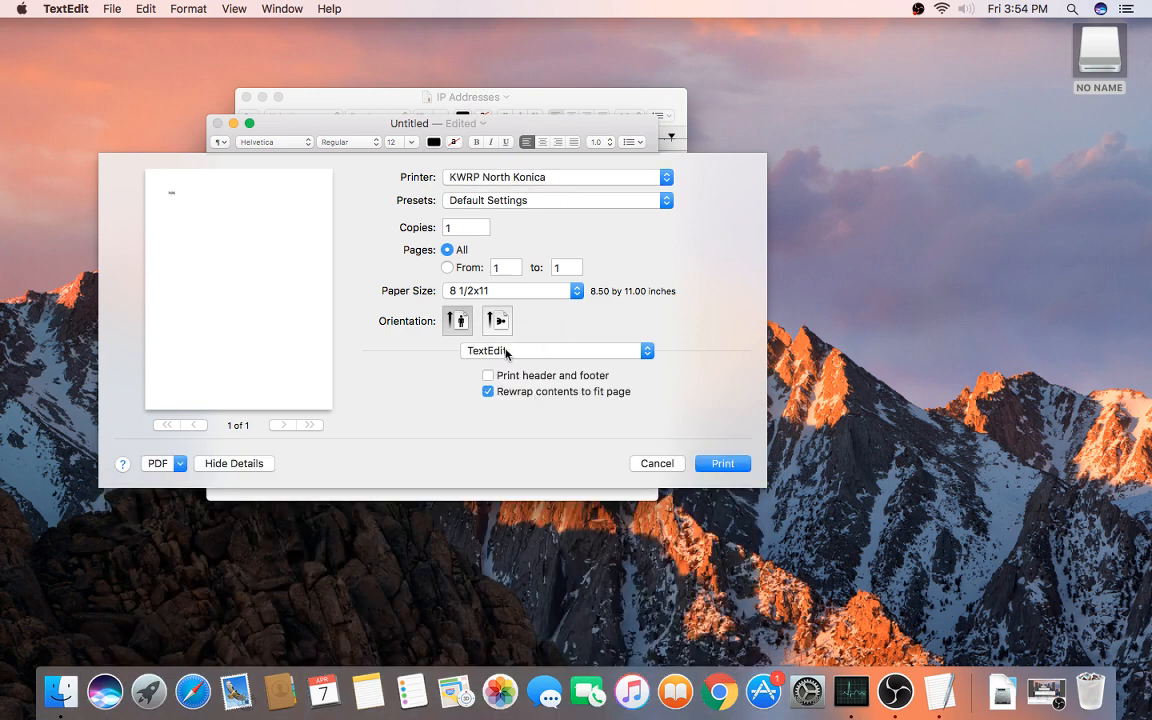
{"action": "left_click", "coordinate": [542, 355]}
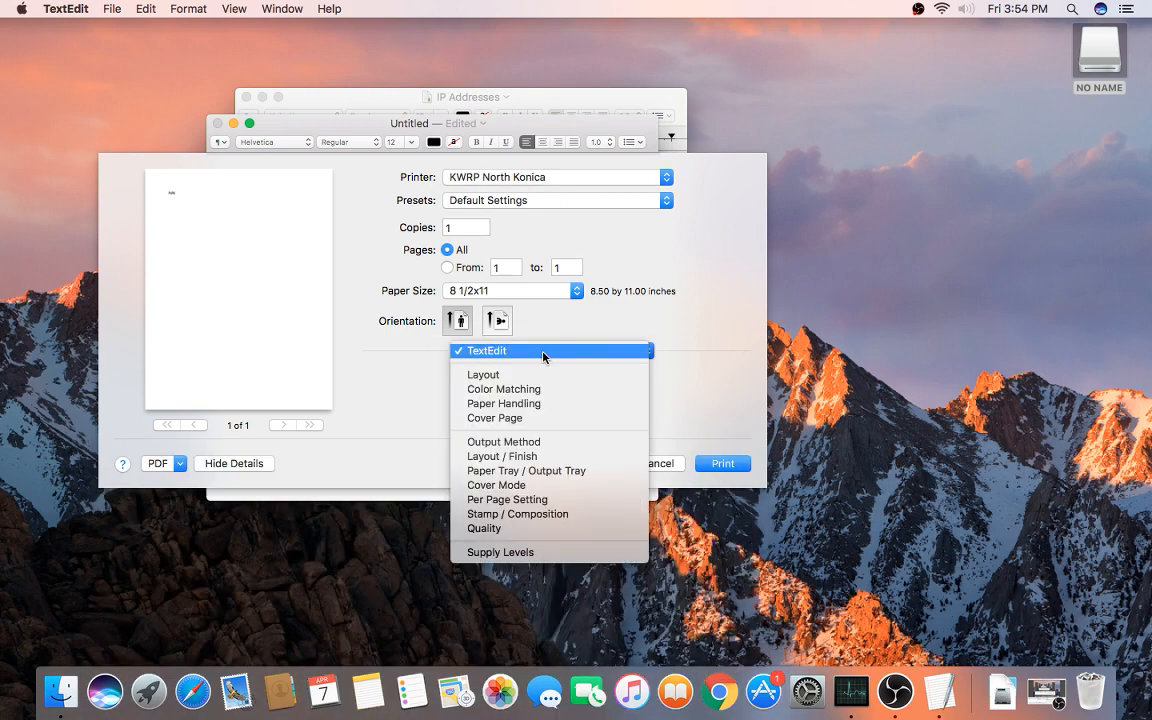
{"action": "left_click", "coordinate": [542, 443]}
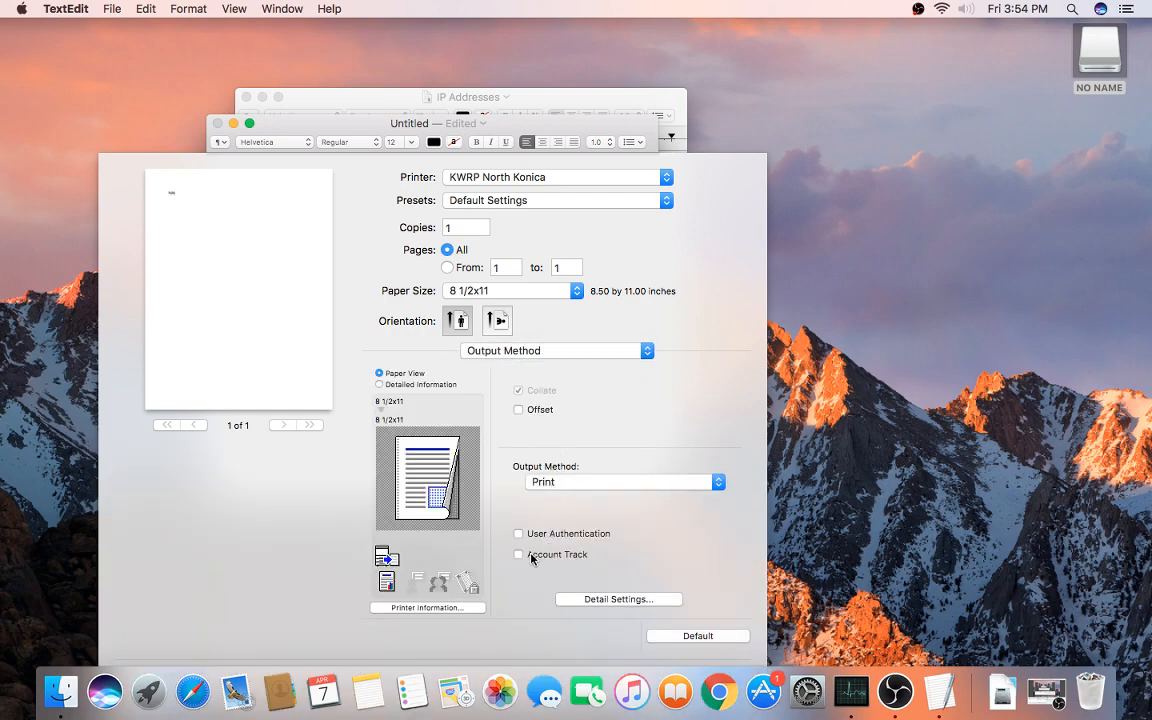
{"action": "left_click", "coordinate": [531, 556]}
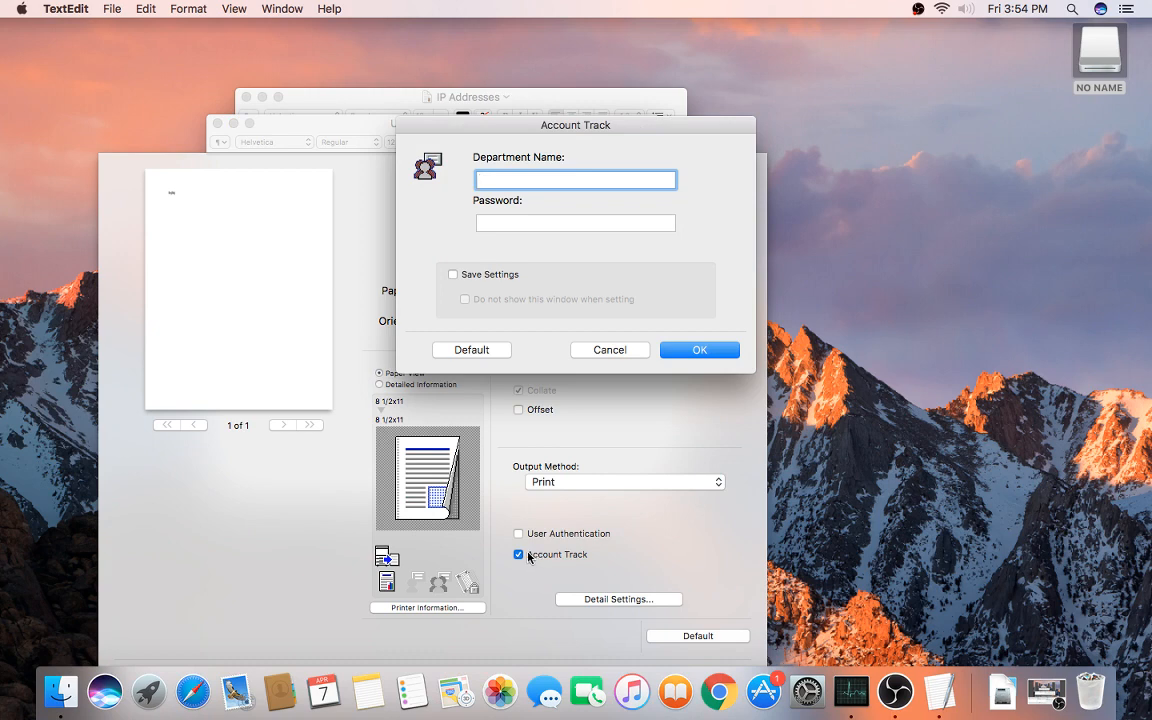
{"action": "left_click", "coordinate": [534, 224]}
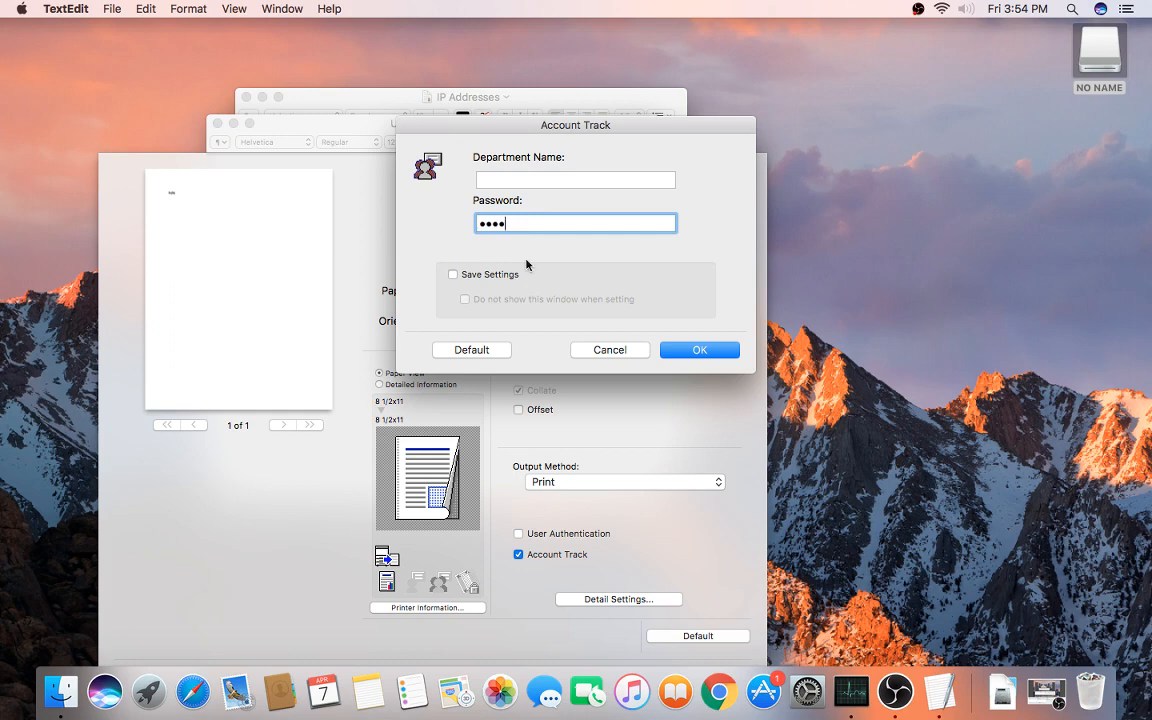
{"action": "left_click", "coordinate": [490, 276]}
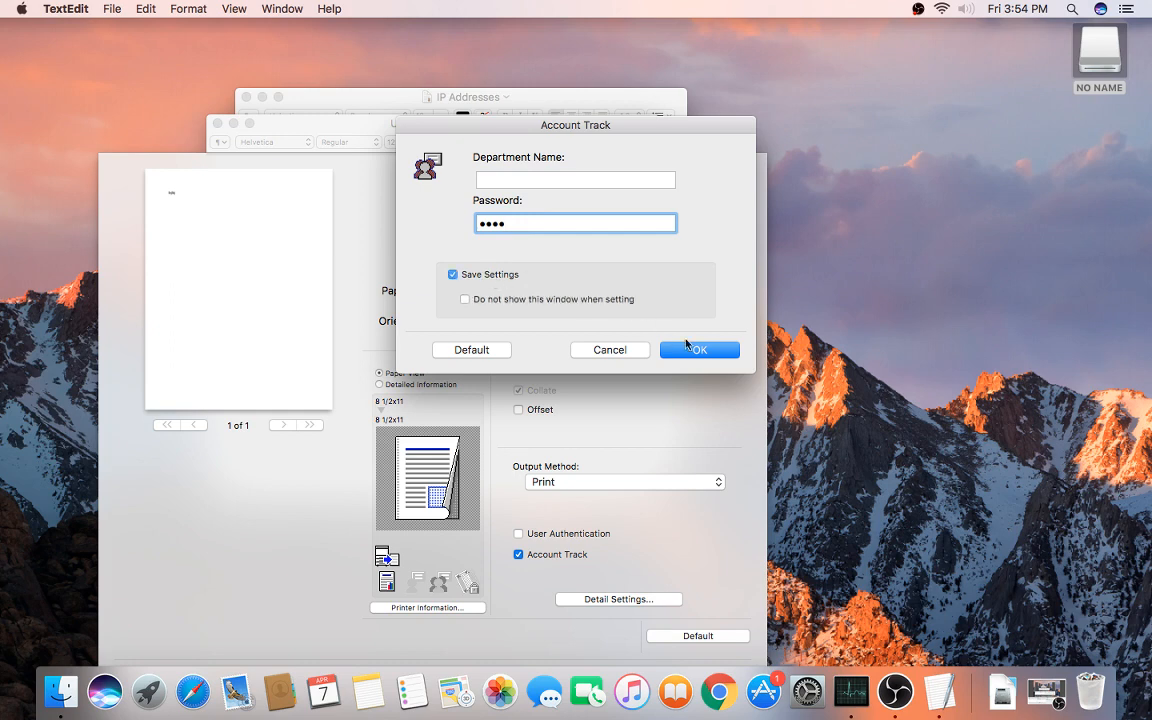
{"action": "left_click", "coordinate": [695, 348]}
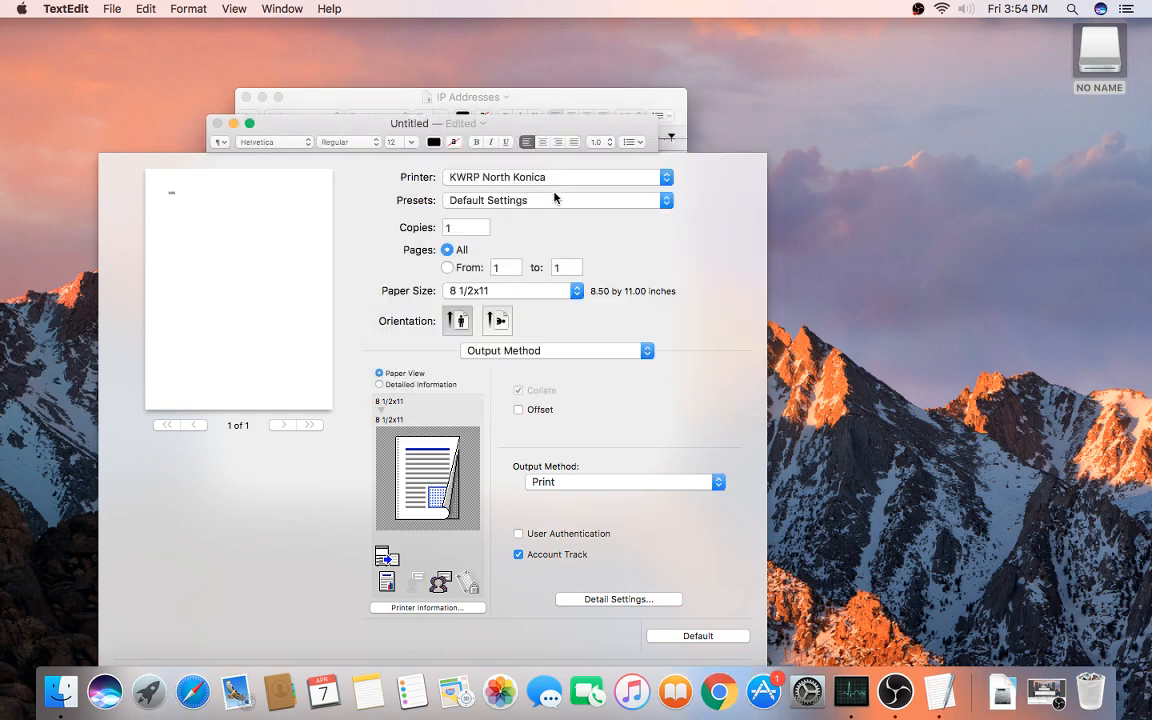
Step: Select KWRP Kitchen Konica, enable Account Track, type the account password, and save the settings
{"action": "left_click", "coordinate": [548, 181]}
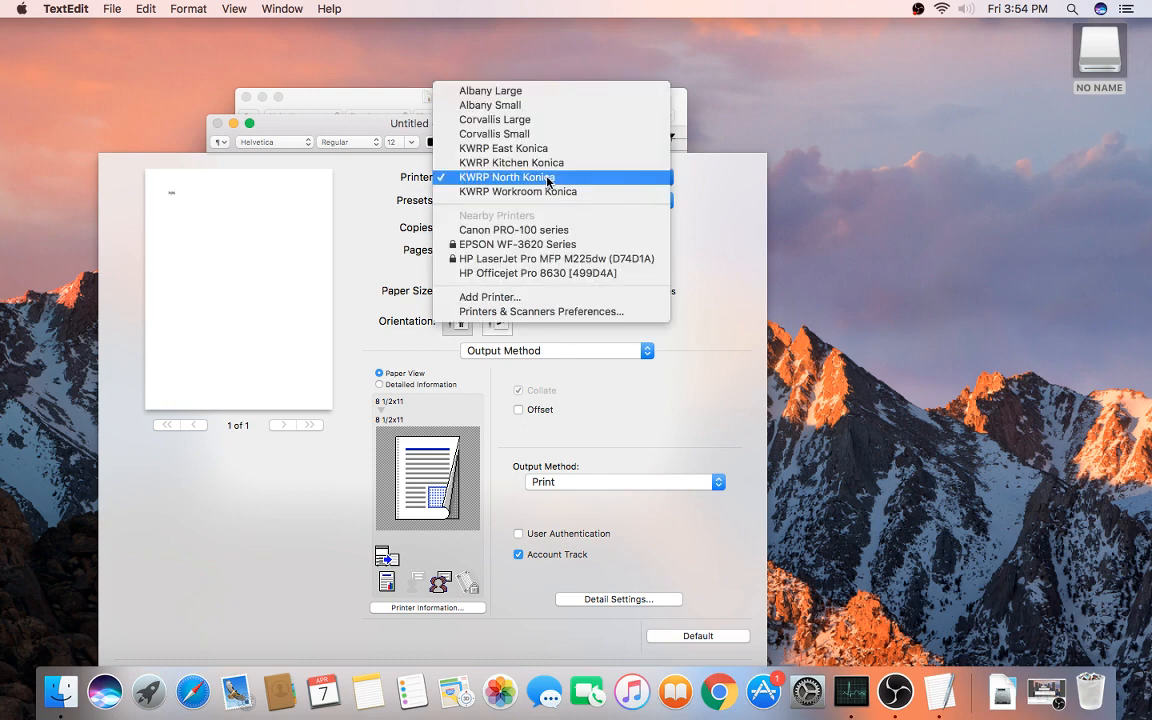
{"action": "left_click", "coordinate": [550, 162]}
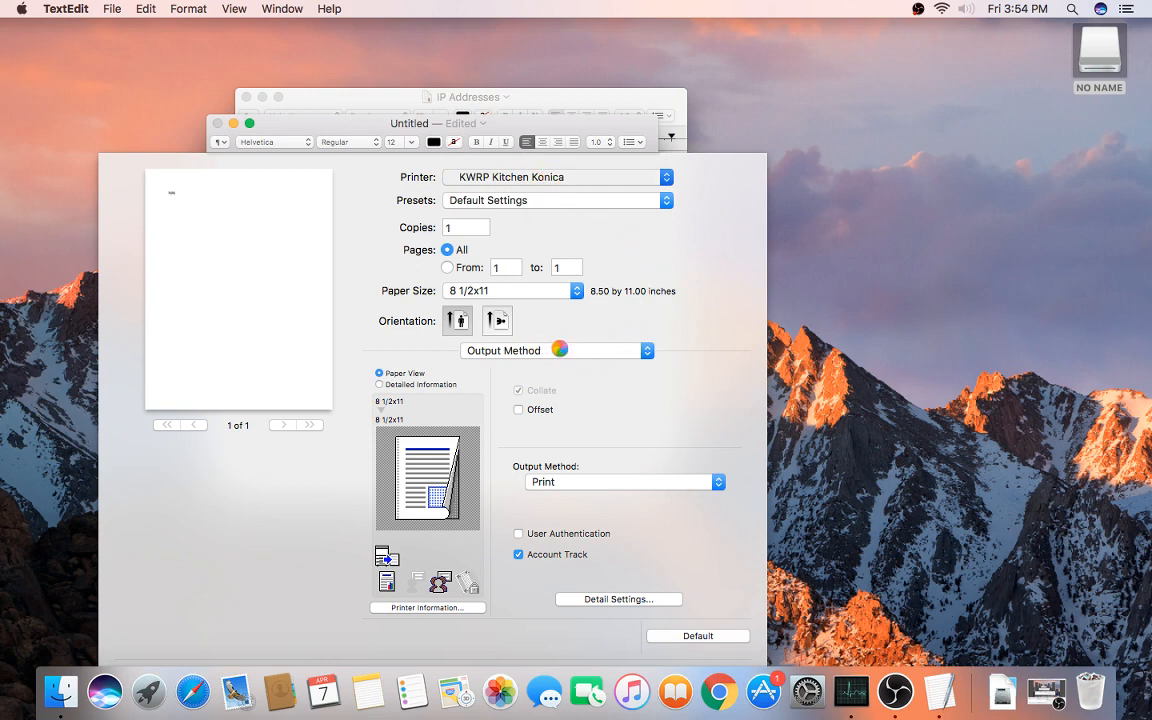
{"action": "left_click", "coordinate": [517, 351]}
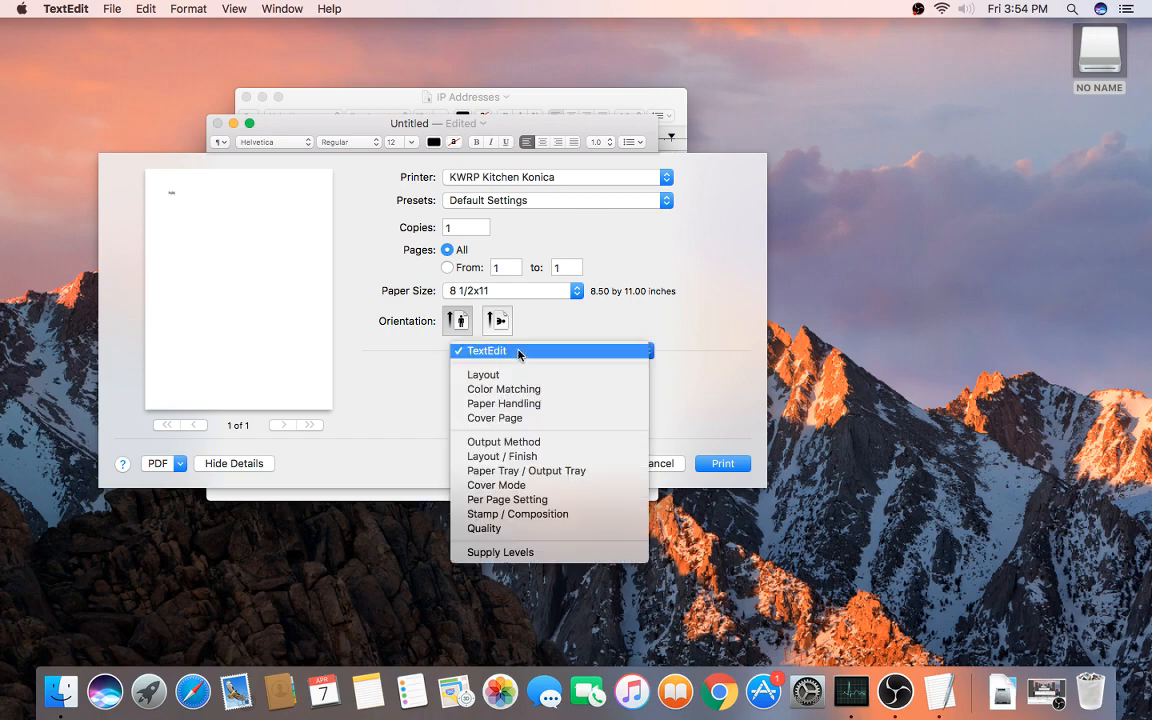
{"action": "left_click", "coordinate": [540, 442]}
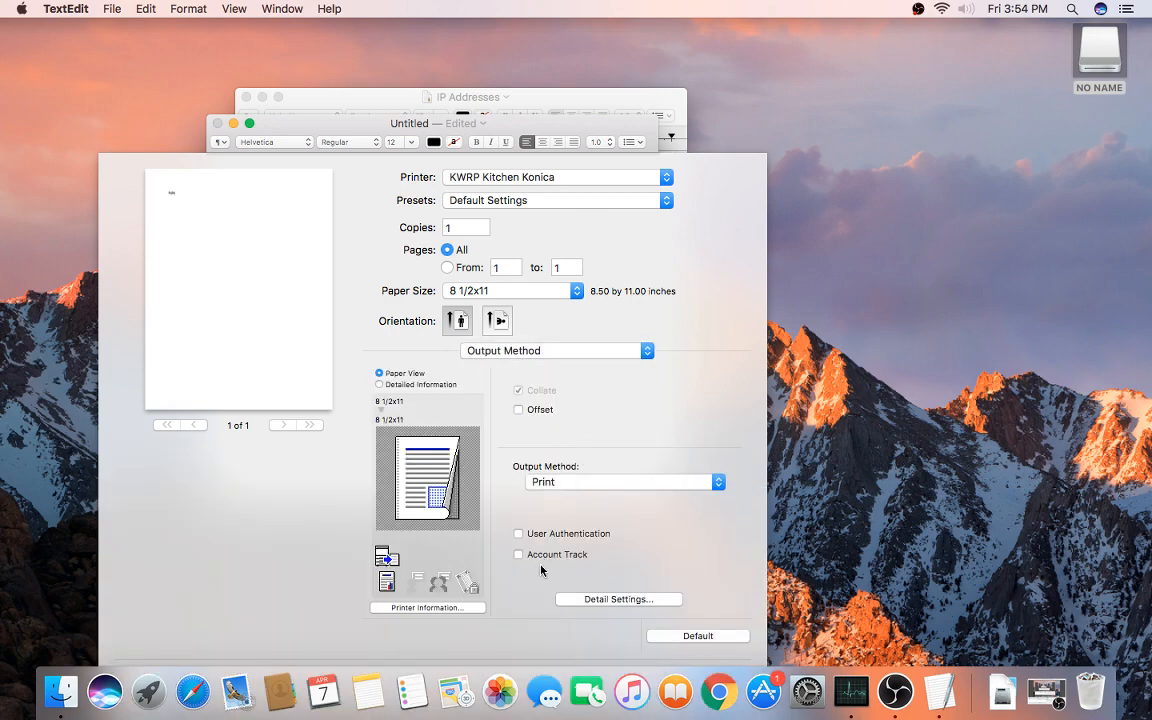
{"action": "left_click", "coordinate": [537, 556]}
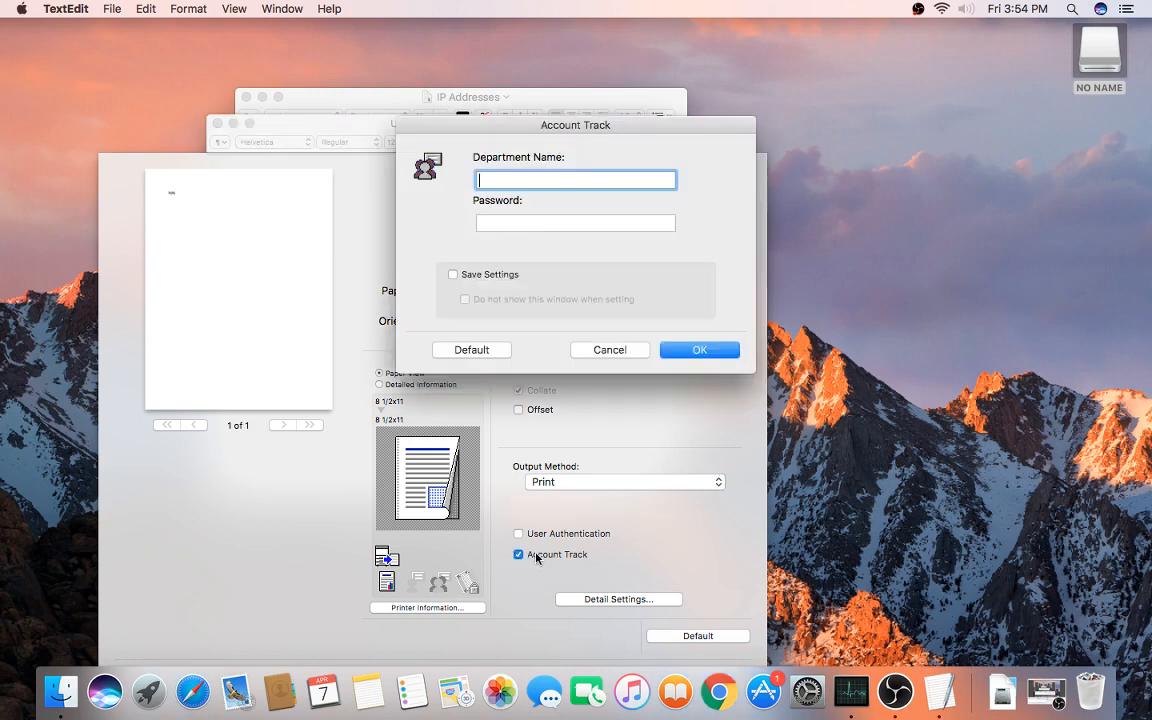
{"action": "left_click", "coordinate": [503, 226]}
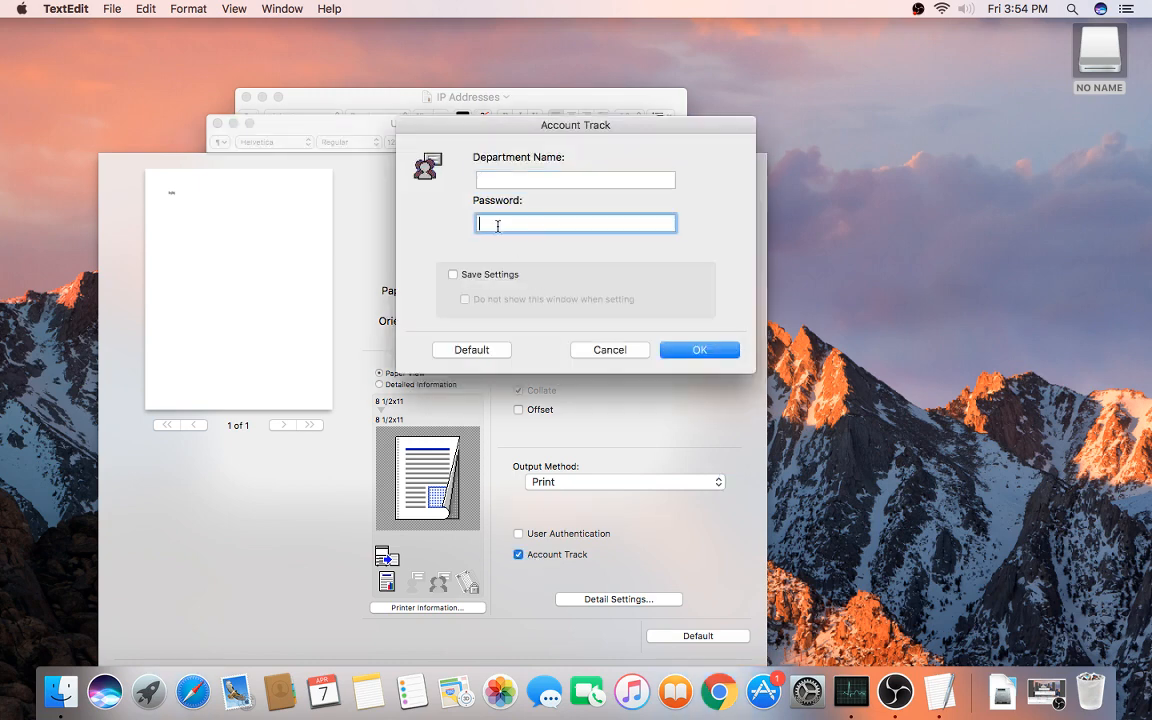
{"action": "type", "text": "••••"}
{"action": "left_click", "coordinate": [503, 275]}
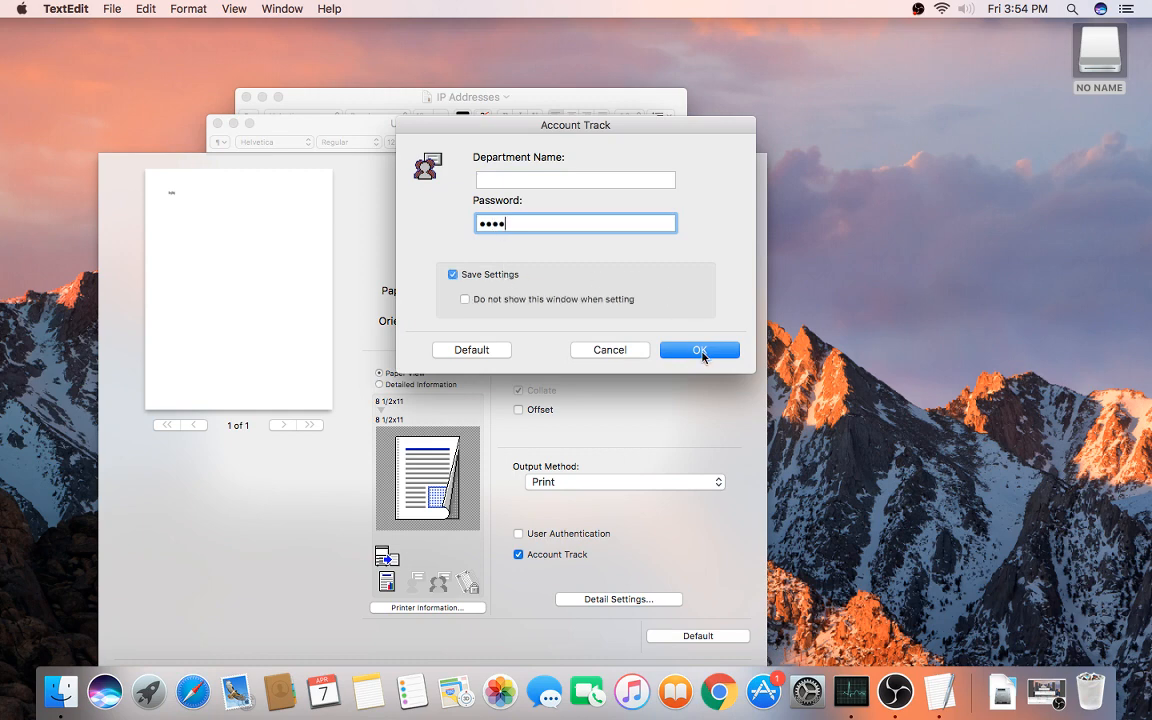
{"action": "left_click", "coordinate": [702, 350]}
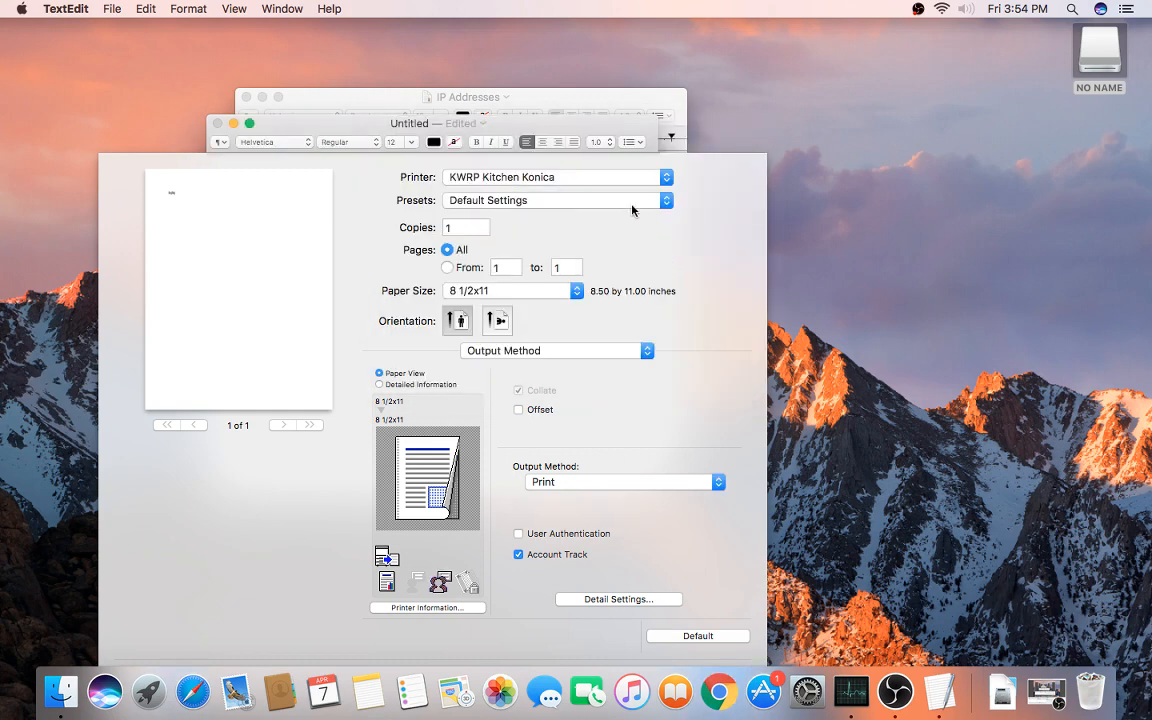
Step: Select KWRP East Konica and turn on Account Track in Output Method, entering its password and saving settings
{"action": "left_click", "coordinate": [598, 177]}
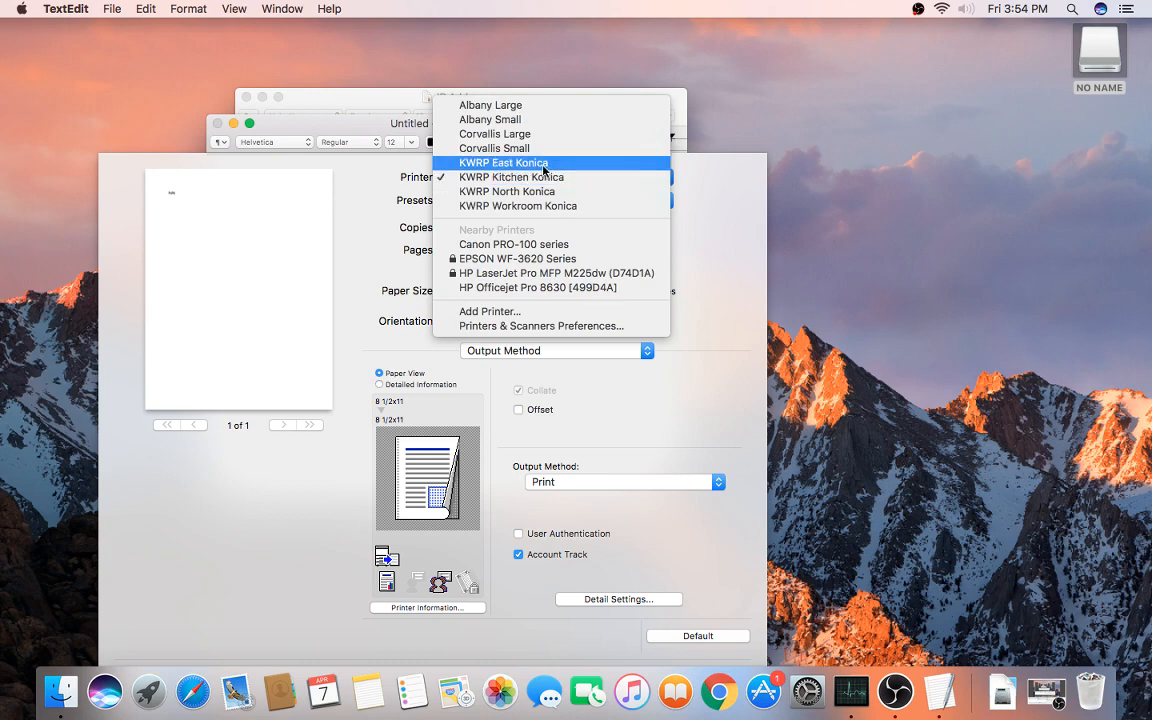
{"action": "left_click", "coordinate": [544, 164]}
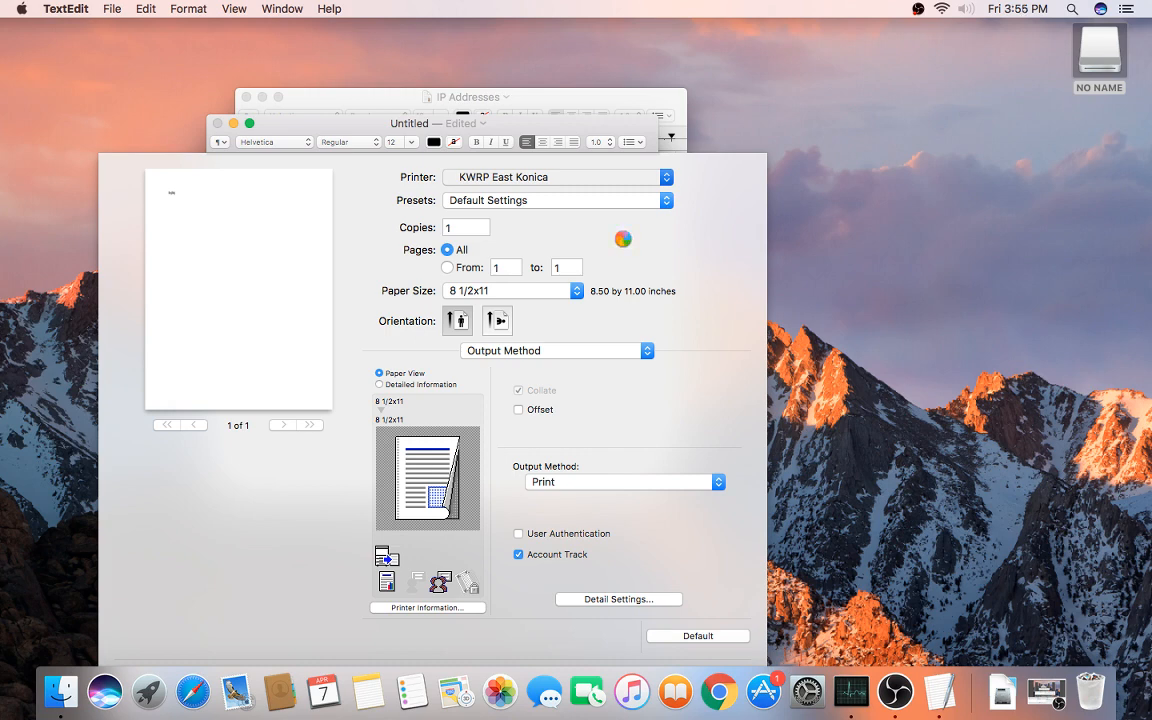
{"action": "left_click", "coordinate": [501, 352]}
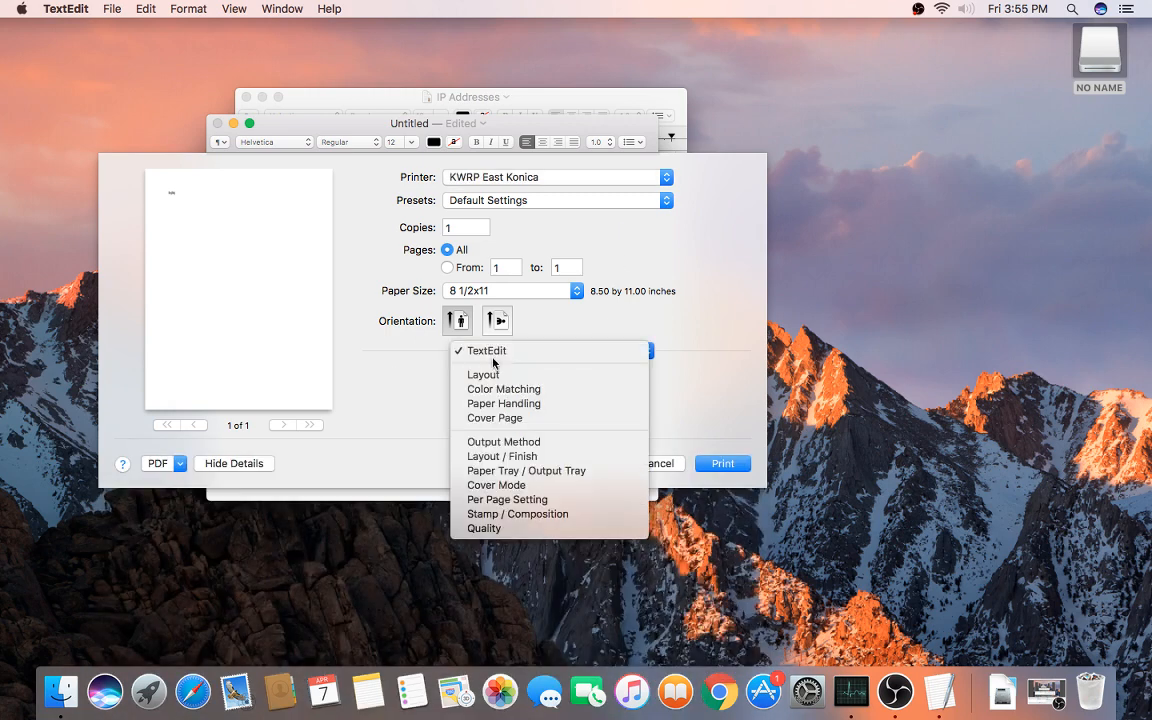
{"action": "left_click", "coordinate": [515, 443]}
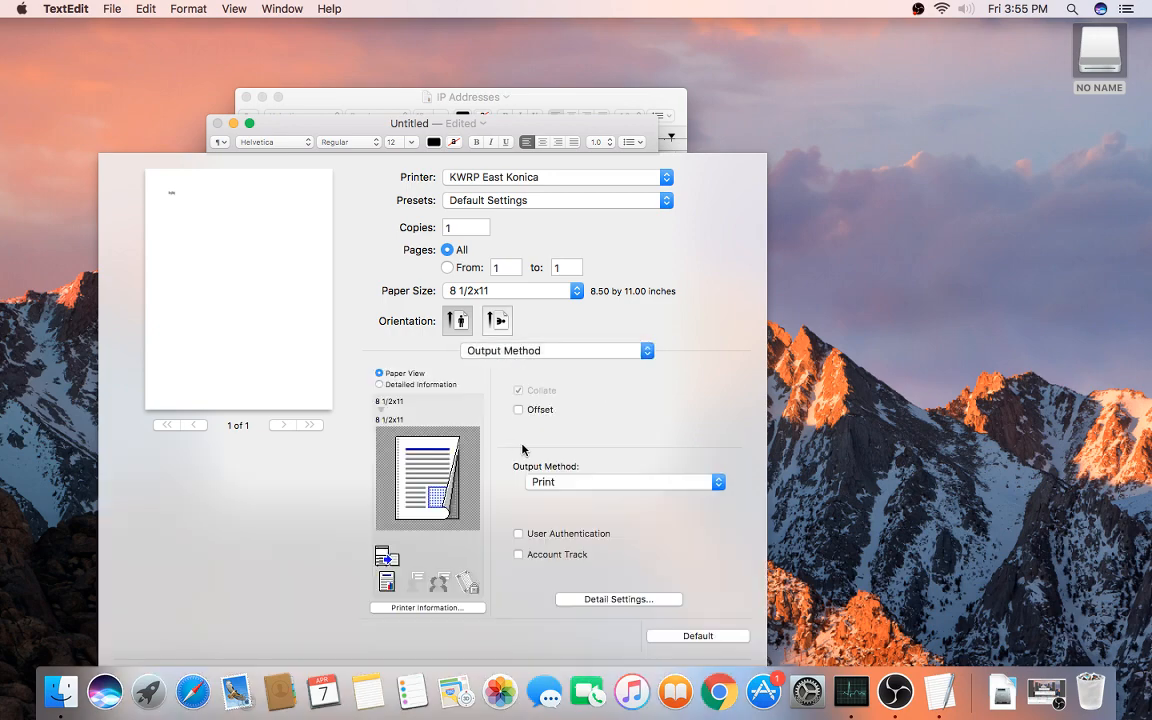
{"action": "left_click", "coordinate": [545, 555]}
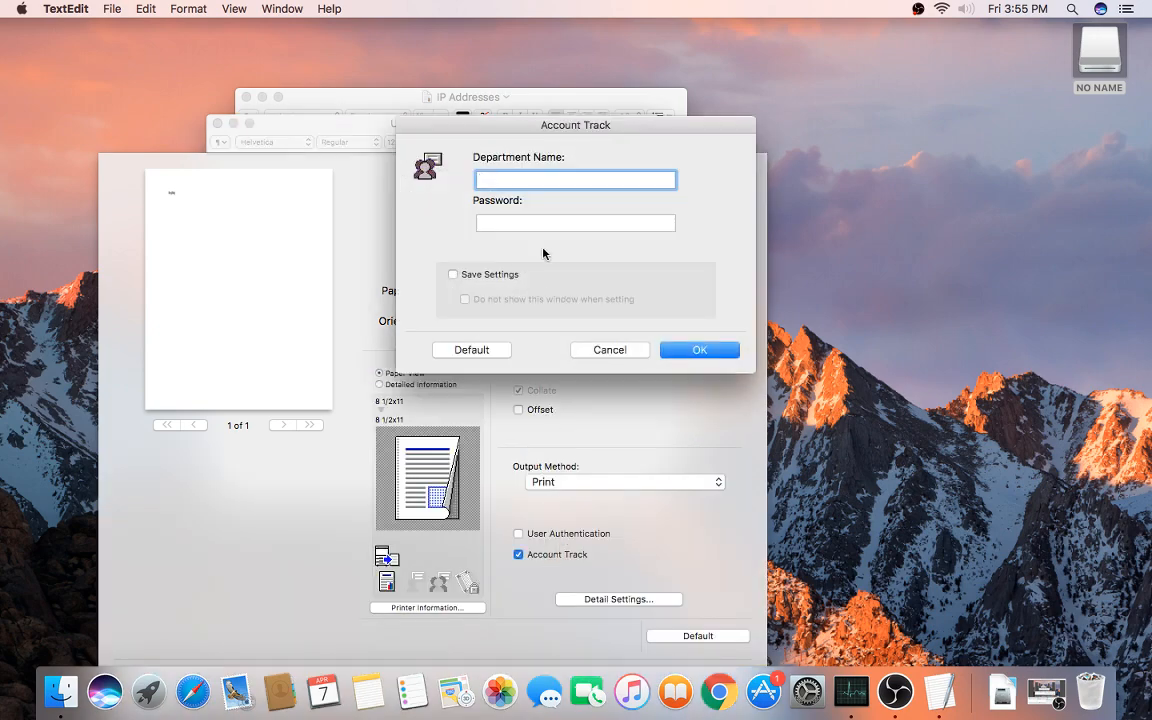
{"action": "left_click", "coordinate": [518, 223]}
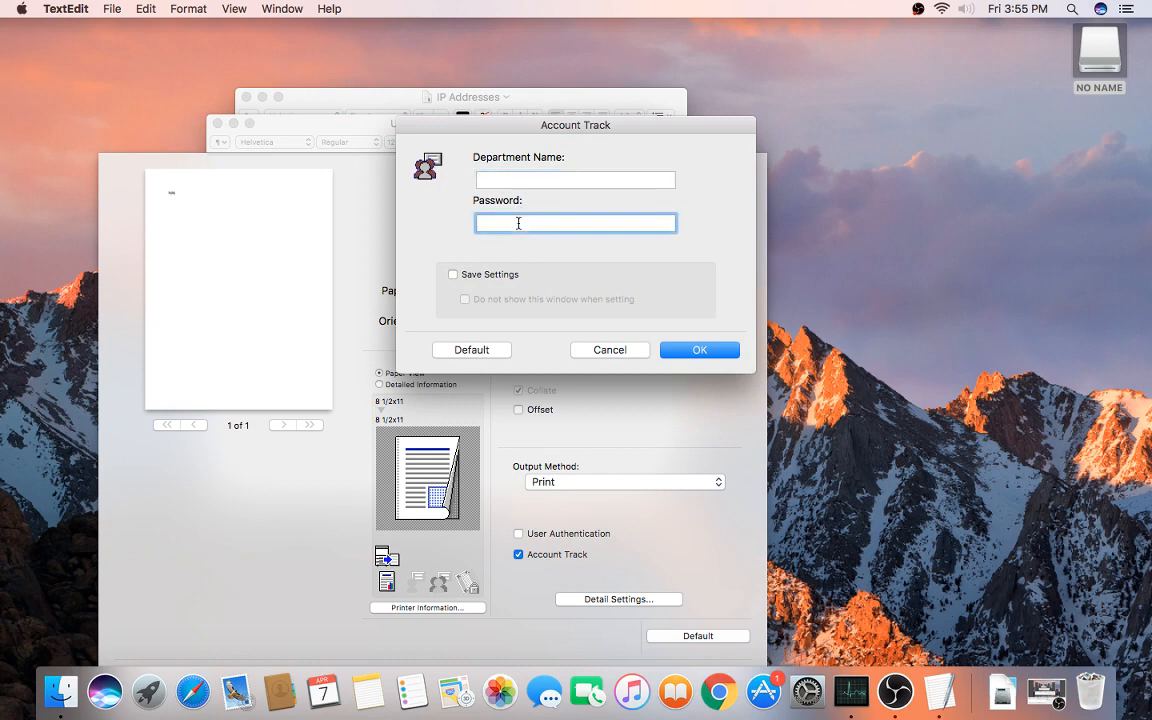
{"action": "type", "text": "1234"}
{"action": "left_click", "coordinate": [455, 275]}
{"action": "left_click", "coordinate": [686, 349]}
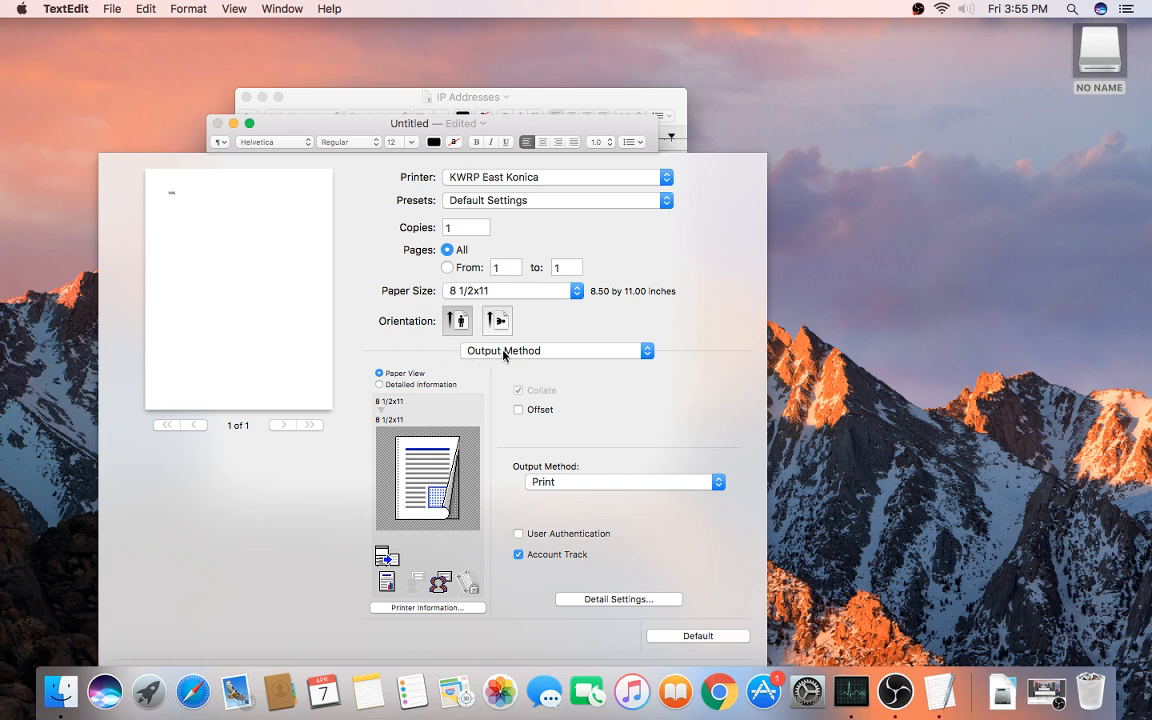
Step: Change Print Type from 2-Sided to 1-Sided in the Layout / Finish pane
{"action": "left_click", "coordinate": [567, 352]}
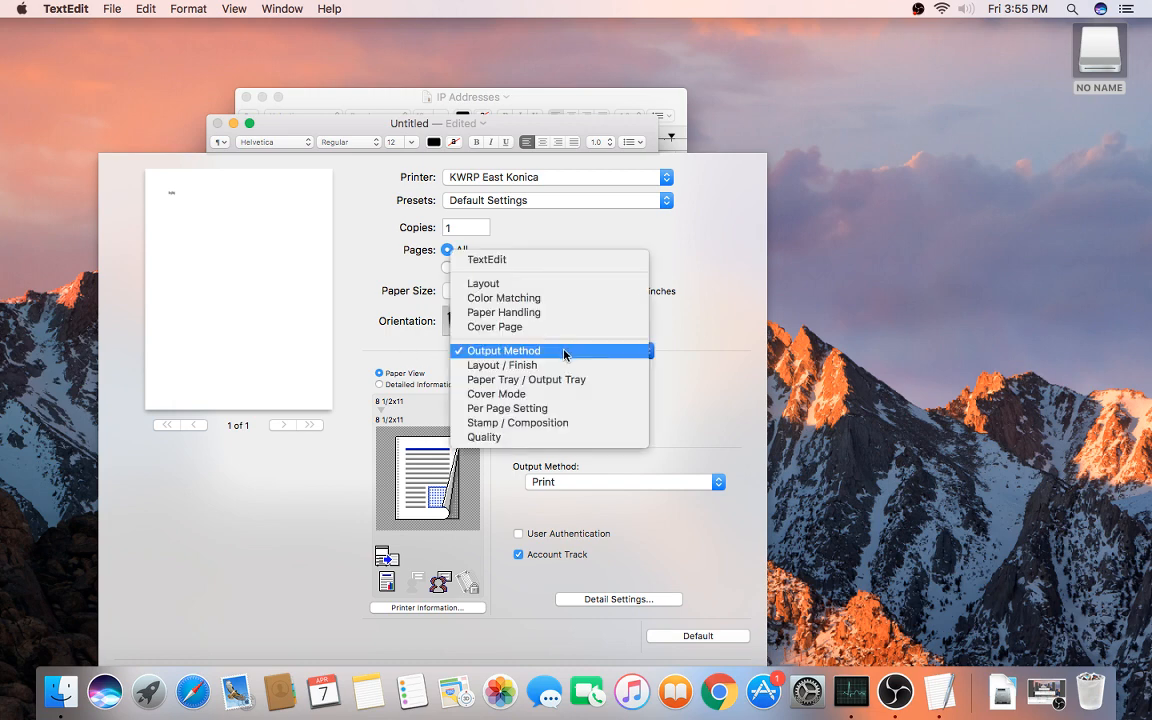
{"action": "left_click", "coordinate": [503, 366]}
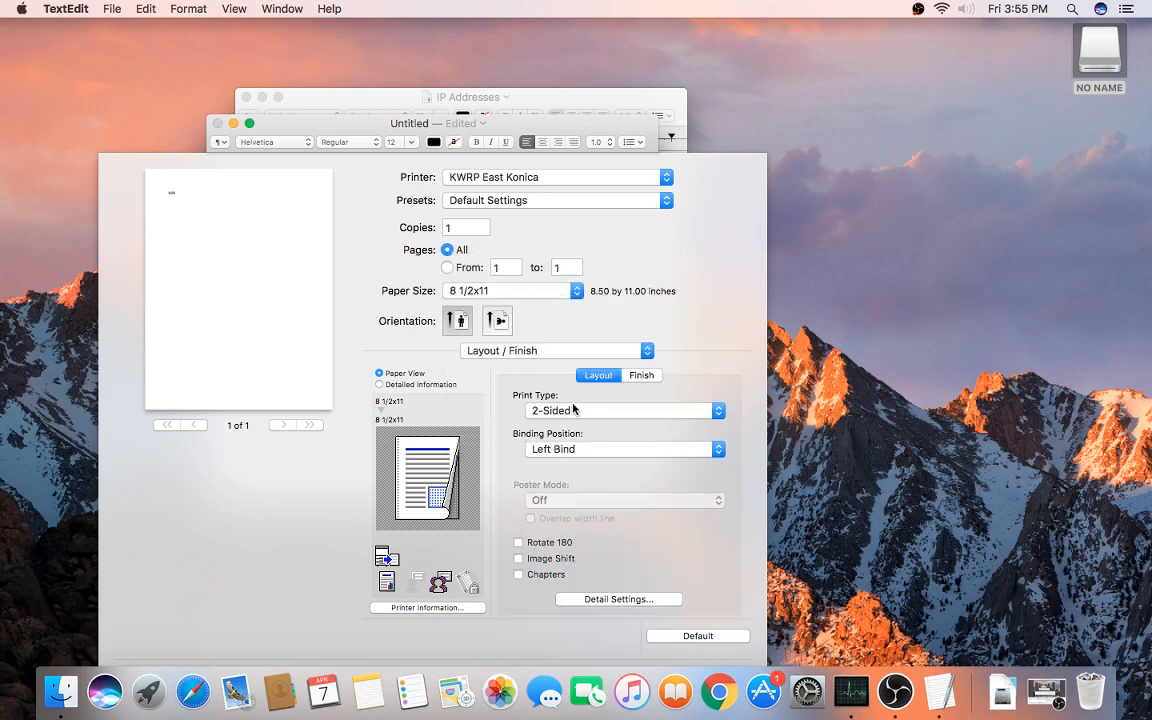
{"action": "left_click", "coordinate": [549, 409]}
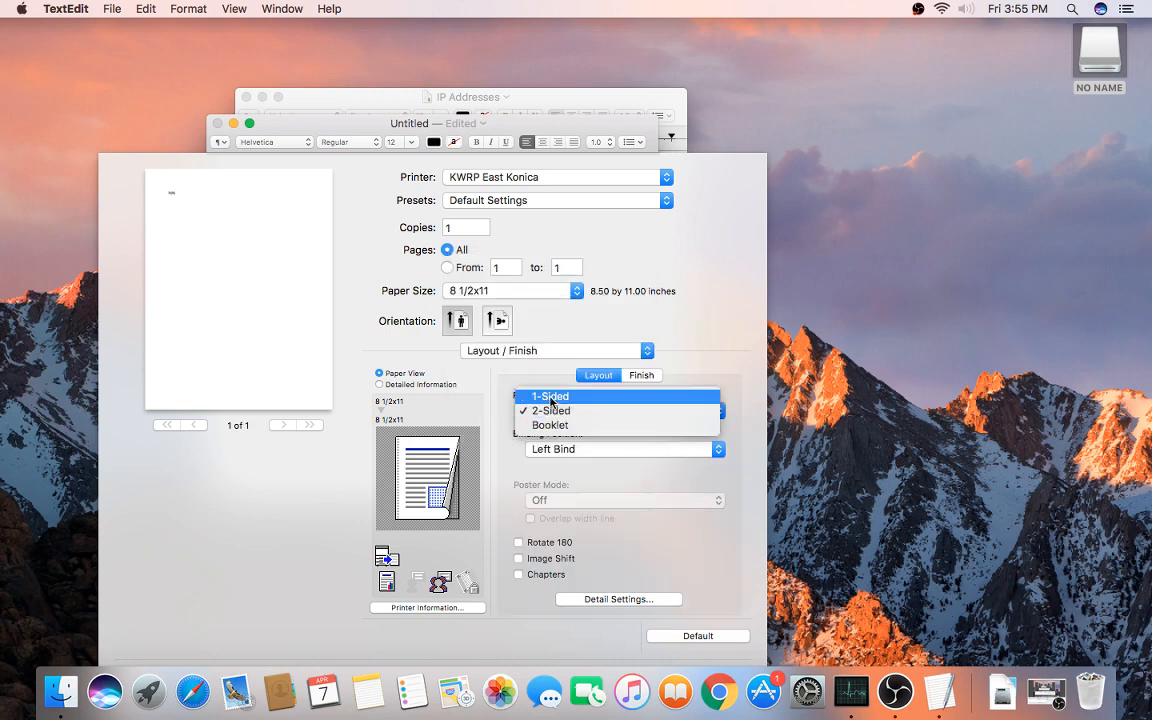
{"action": "left_click", "coordinate": [557, 397]}
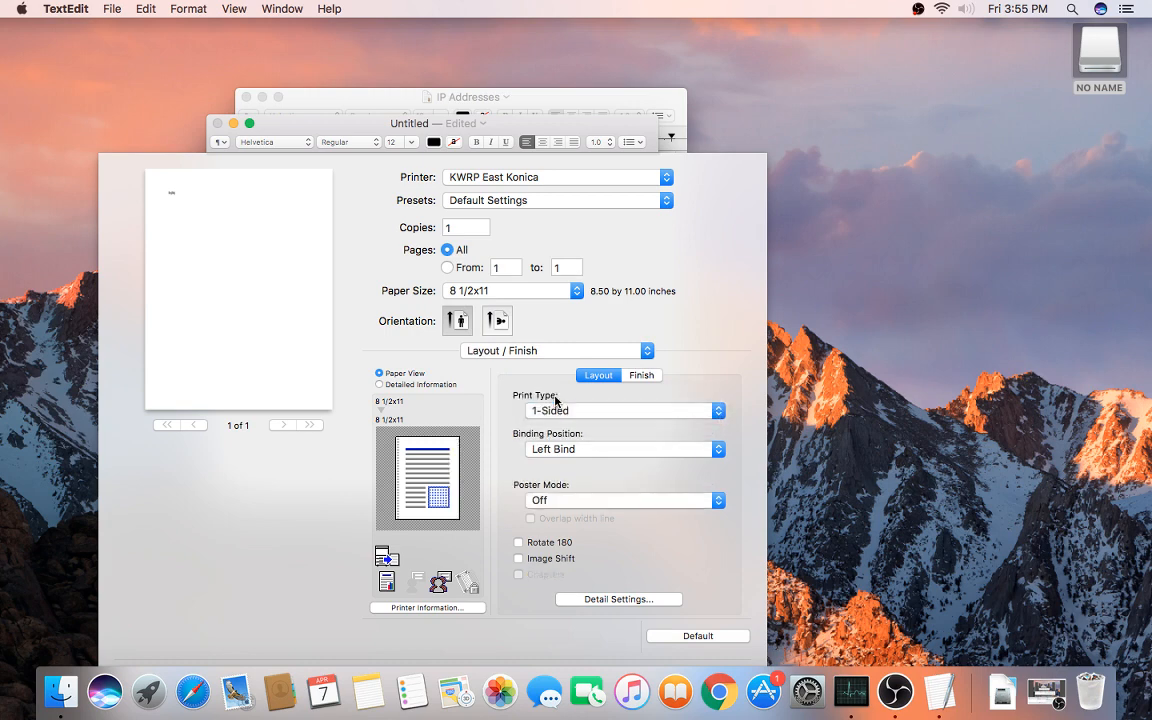
{"action": "left_click", "coordinate": [520, 350]}
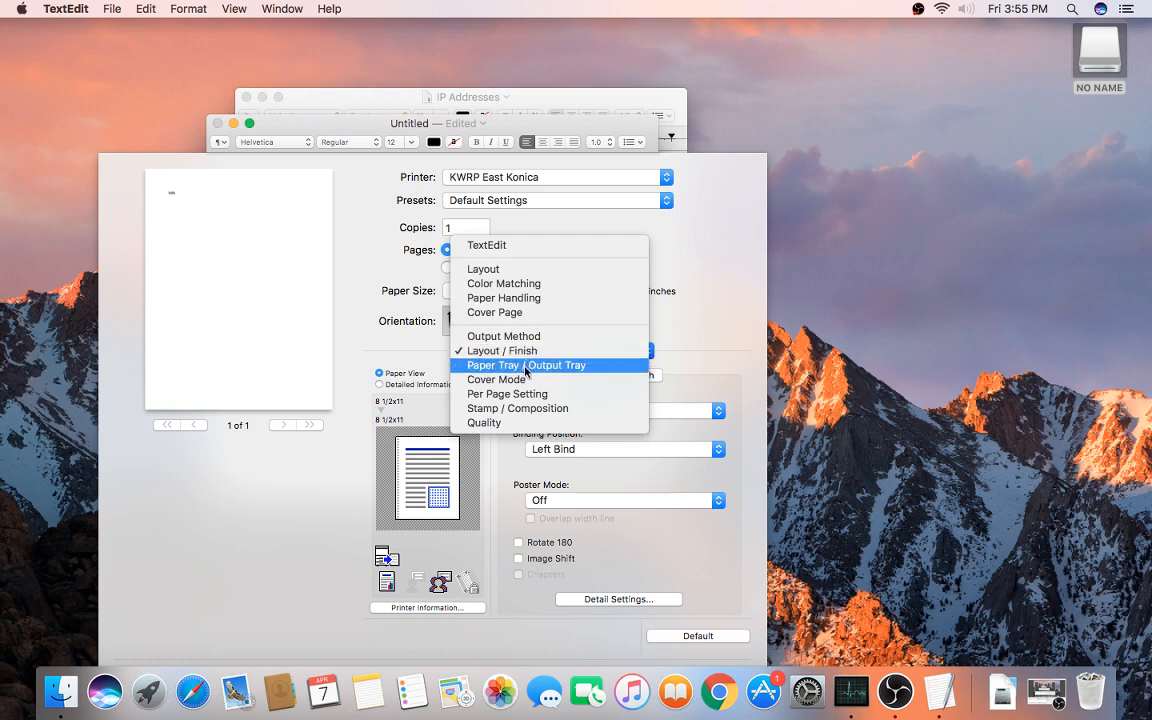
Step: From the Quality pane, save the current settings as the preset 'KWRP Konica Color' for all printers
{"action": "left_click", "coordinate": [494, 423]}
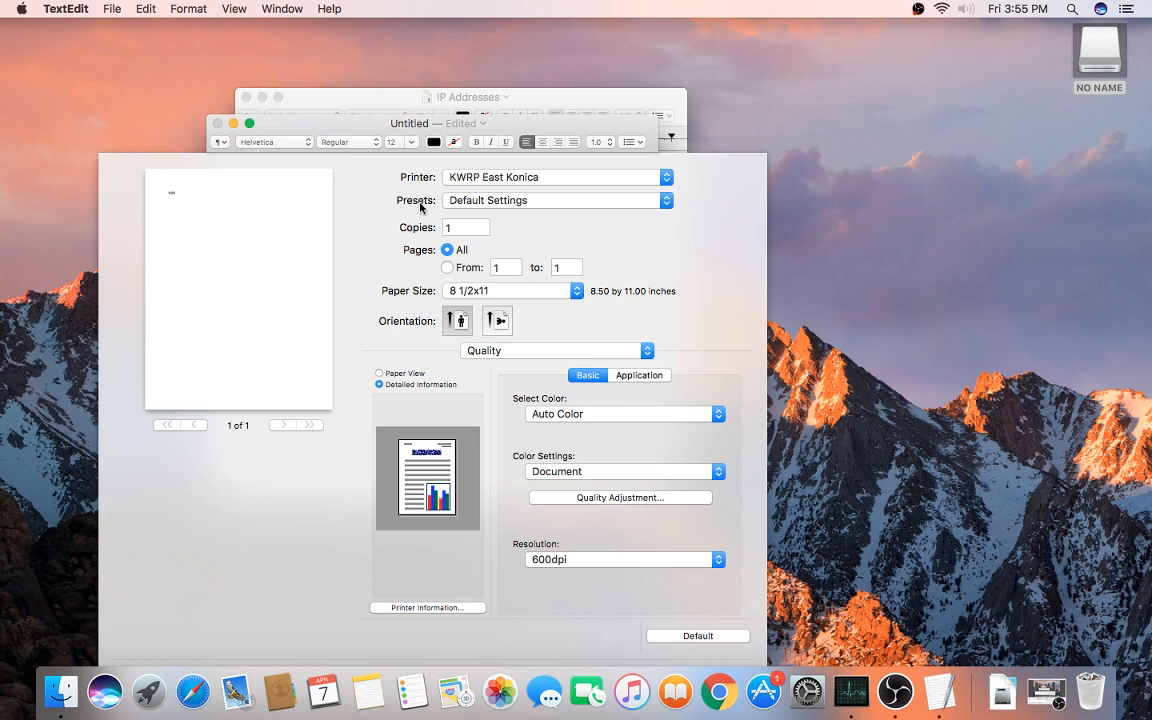
{"action": "left_click", "coordinate": [496, 201]}
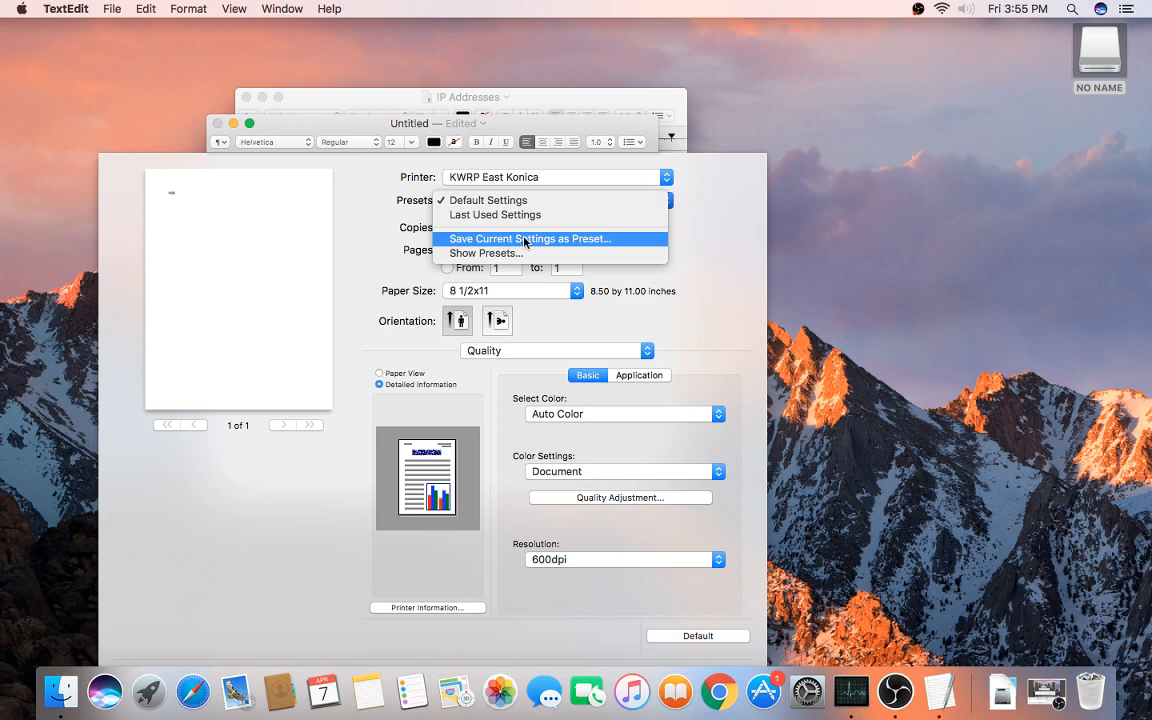
{"action": "left_click", "coordinate": [526, 240]}
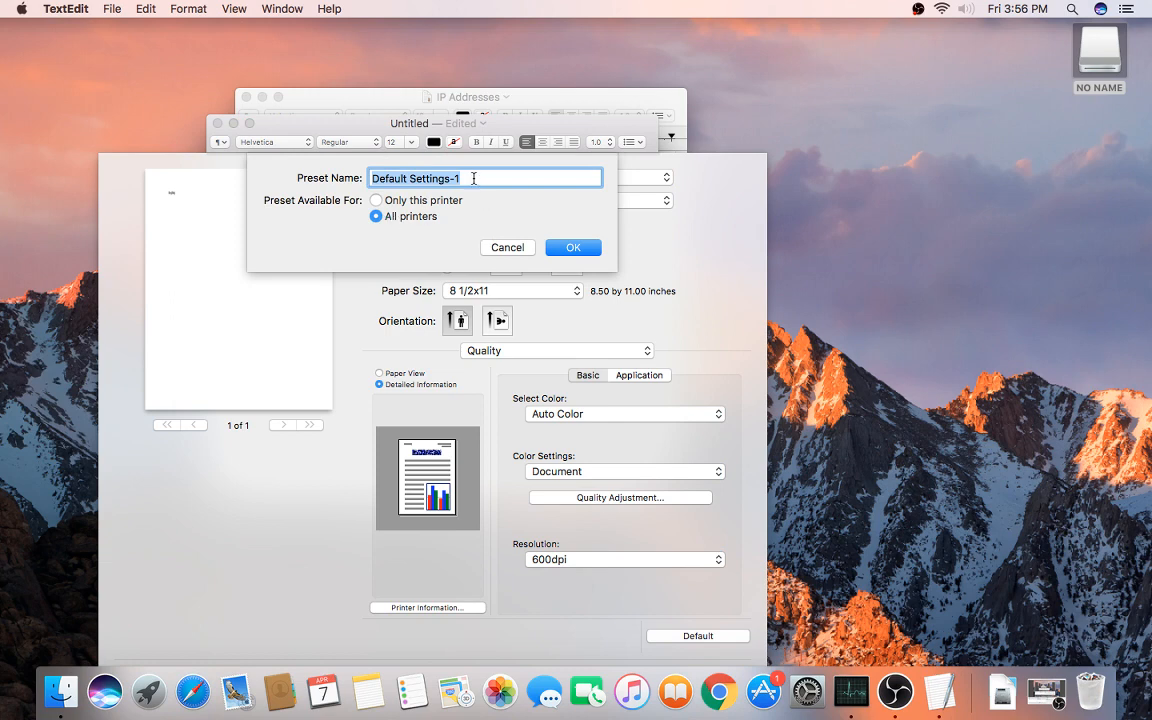
{"action": "type", "text": "KWRP "}
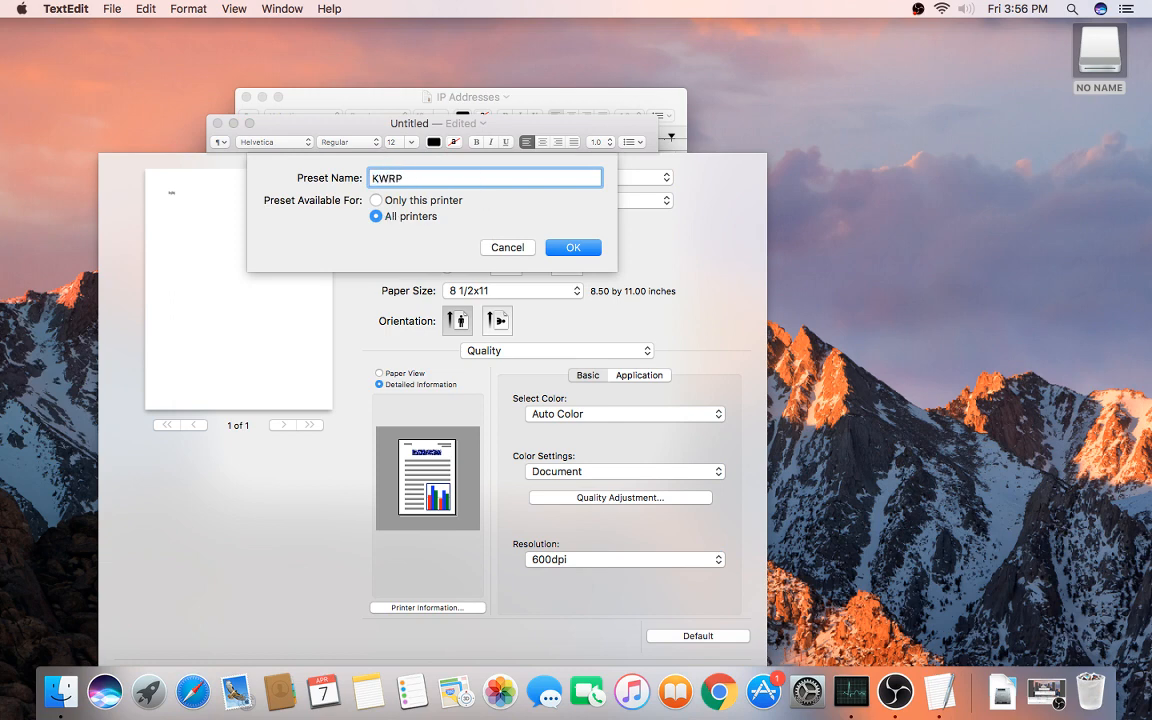
{"action": "type", "text": "Konica Color"}
{"action": "left_click", "coordinate": [573, 249]}
{"action": "left_click", "coordinate": [576, 248]}
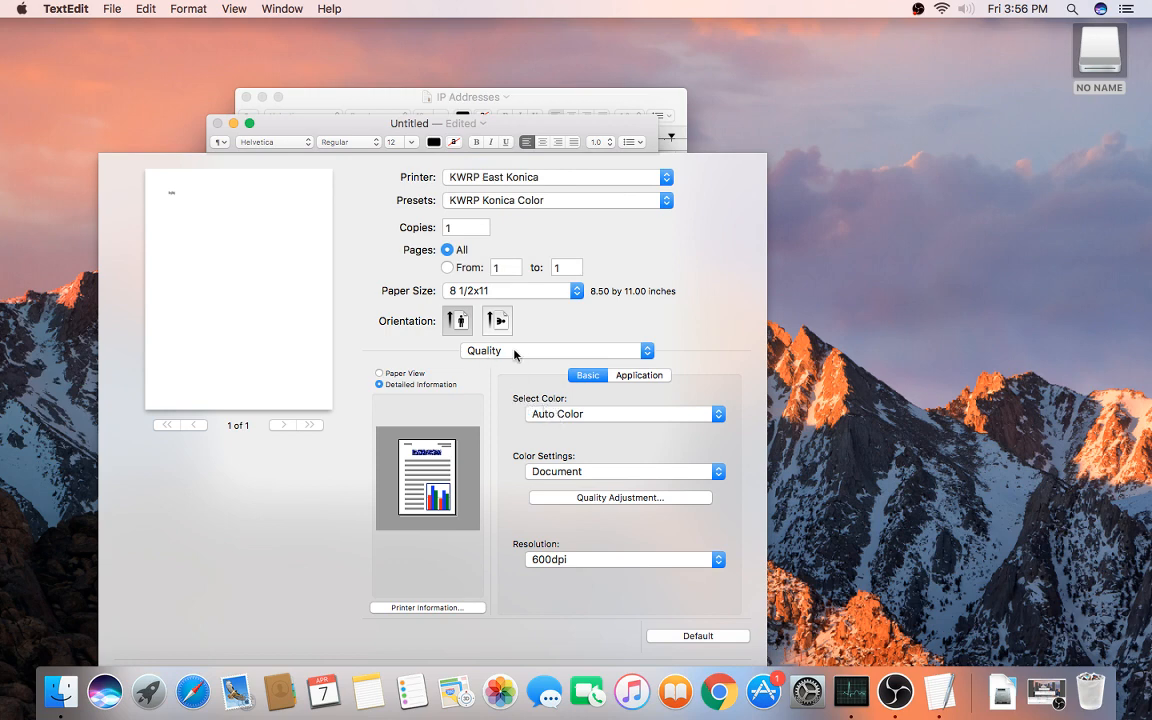
Step: Set Select Color to Gray Scale and save it as the preset 'KWRP Konica B&W'
{"action": "left_click", "coordinate": [572, 415]}
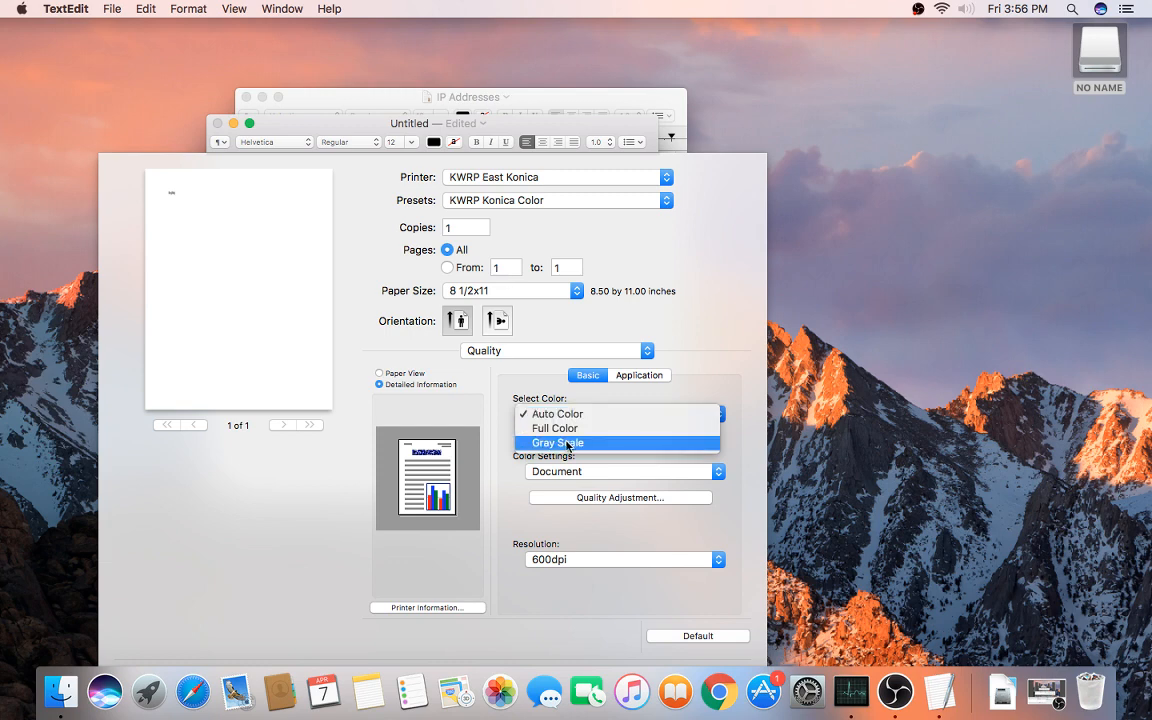
{"action": "left_click", "coordinate": [568, 443]}
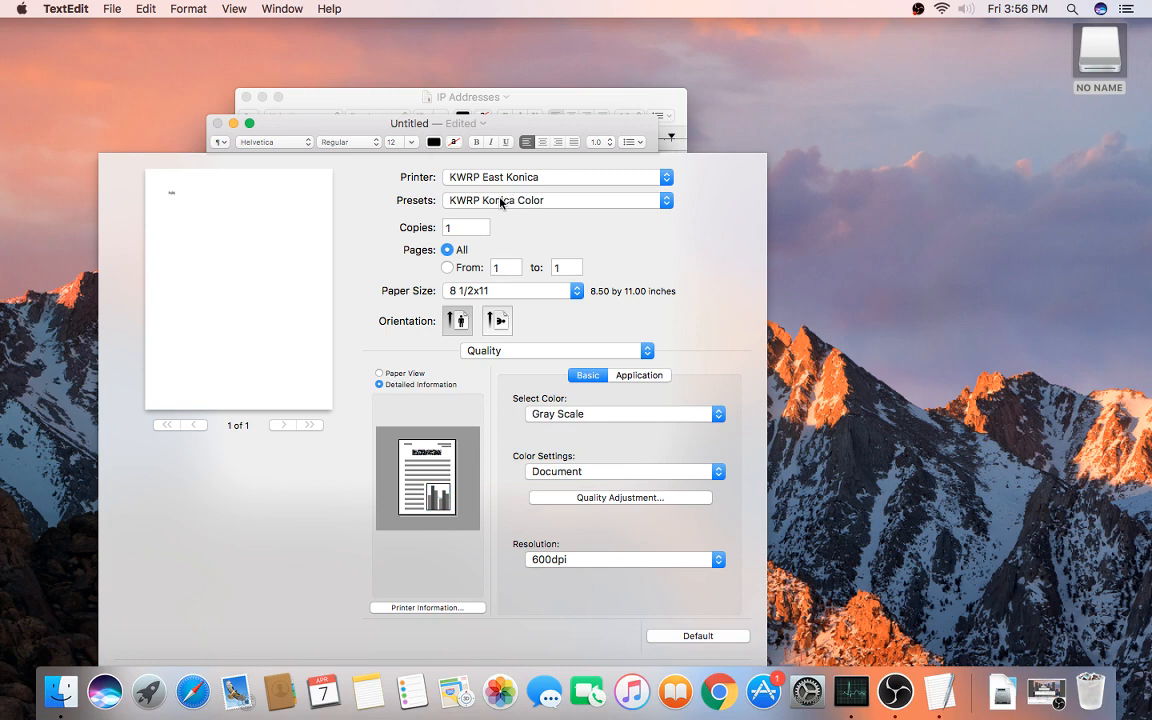
{"action": "left_click", "coordinate": [501, 203]}
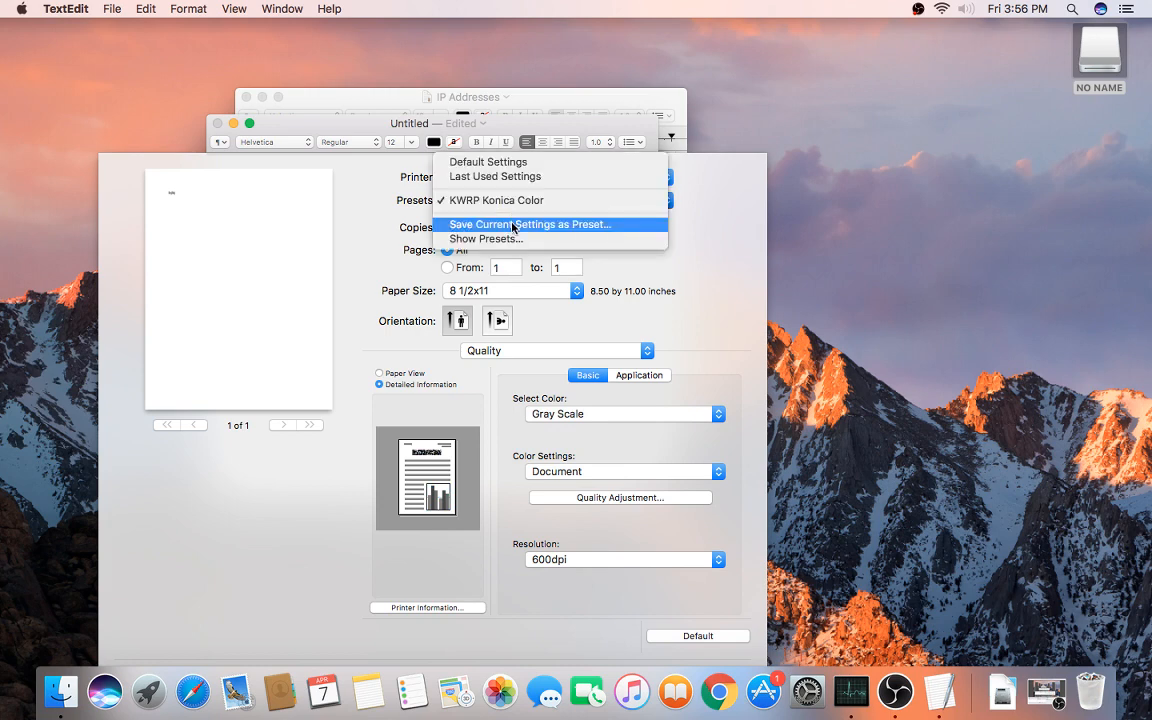
{"action": "left_click", "coordinate": [512, 225]}
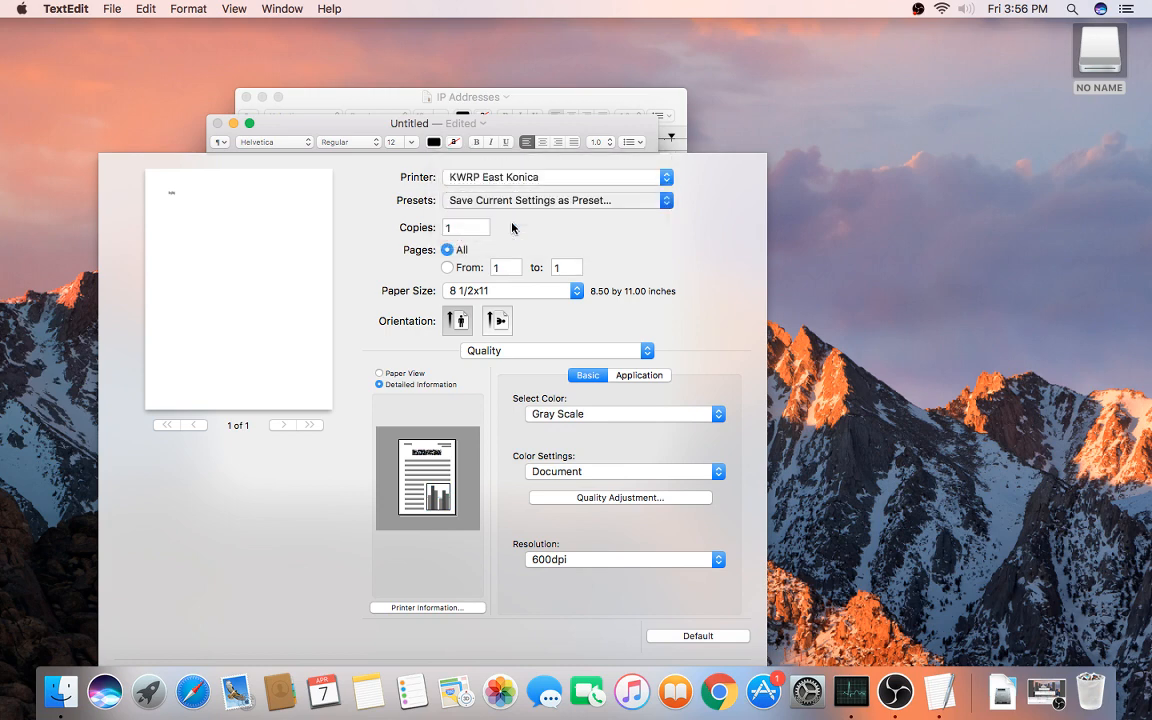
{"action": "type", "text": "KWR"}
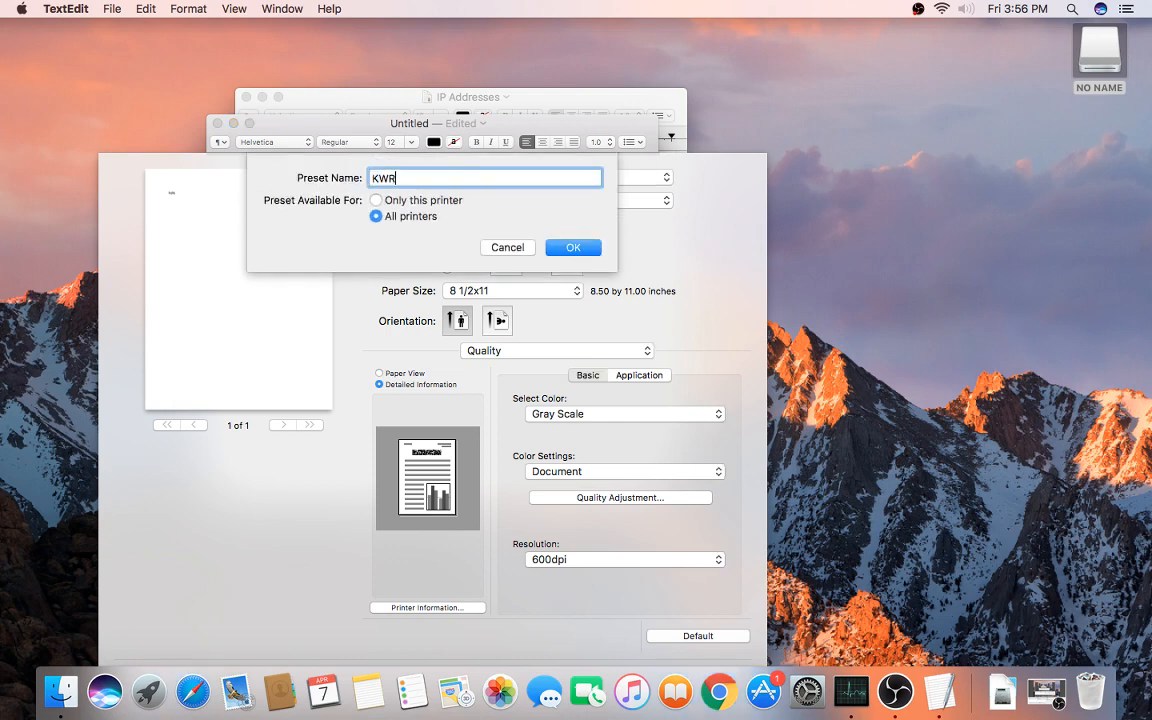
{"action": "type", "text": "P Konica B&W"}
{"action": "left_click", "coordinate": [577, 249]}
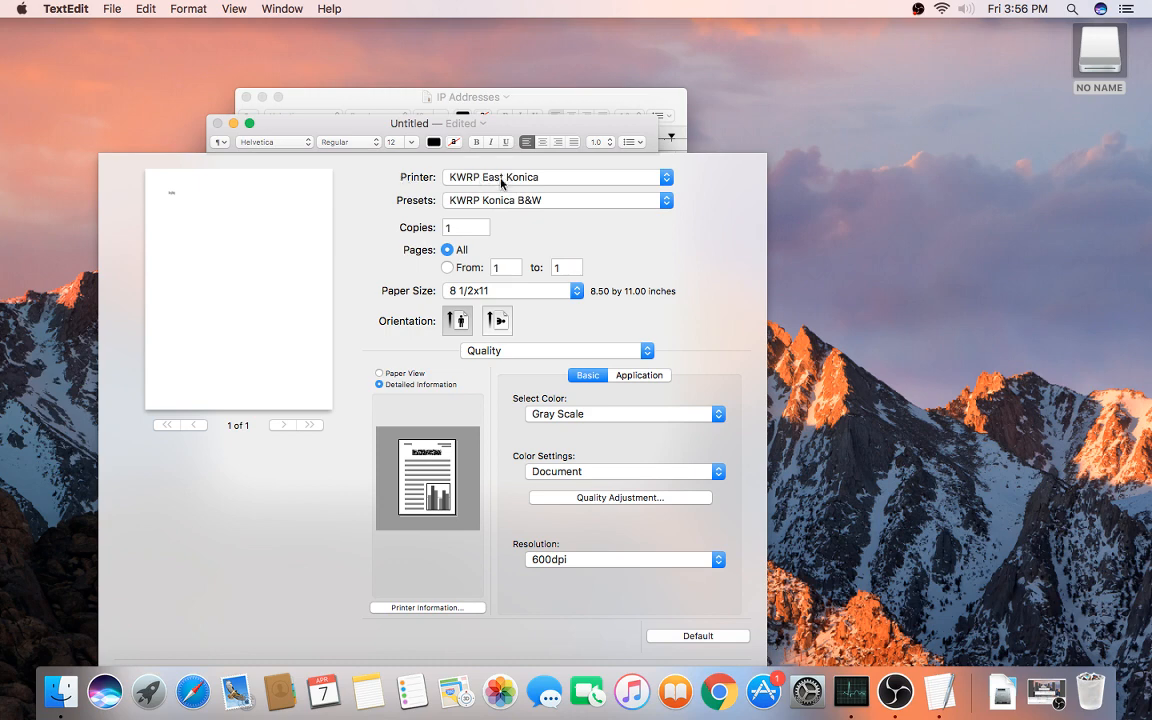
Step: Switch to the KWRP Workroom Konica printer and apply the KWRP Konica B&W preset
{"action": "left_click", "coordinate": [503, 178]}
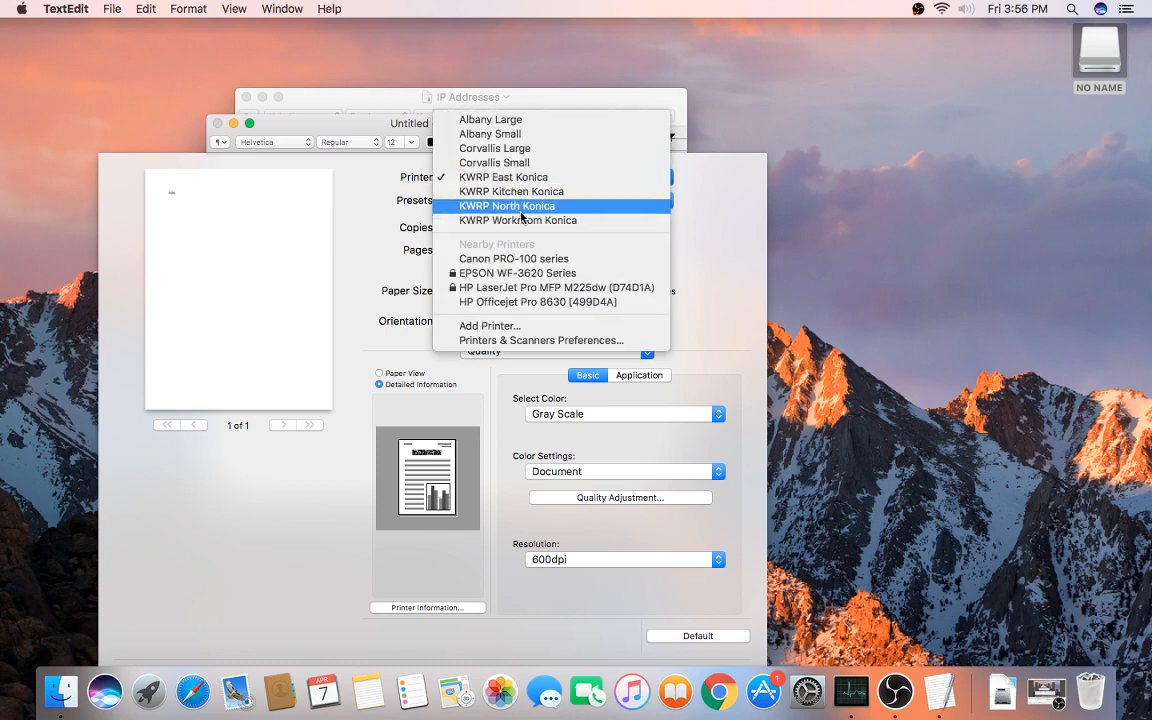
{"action": "left_click", "coordinate": [505, 222]}
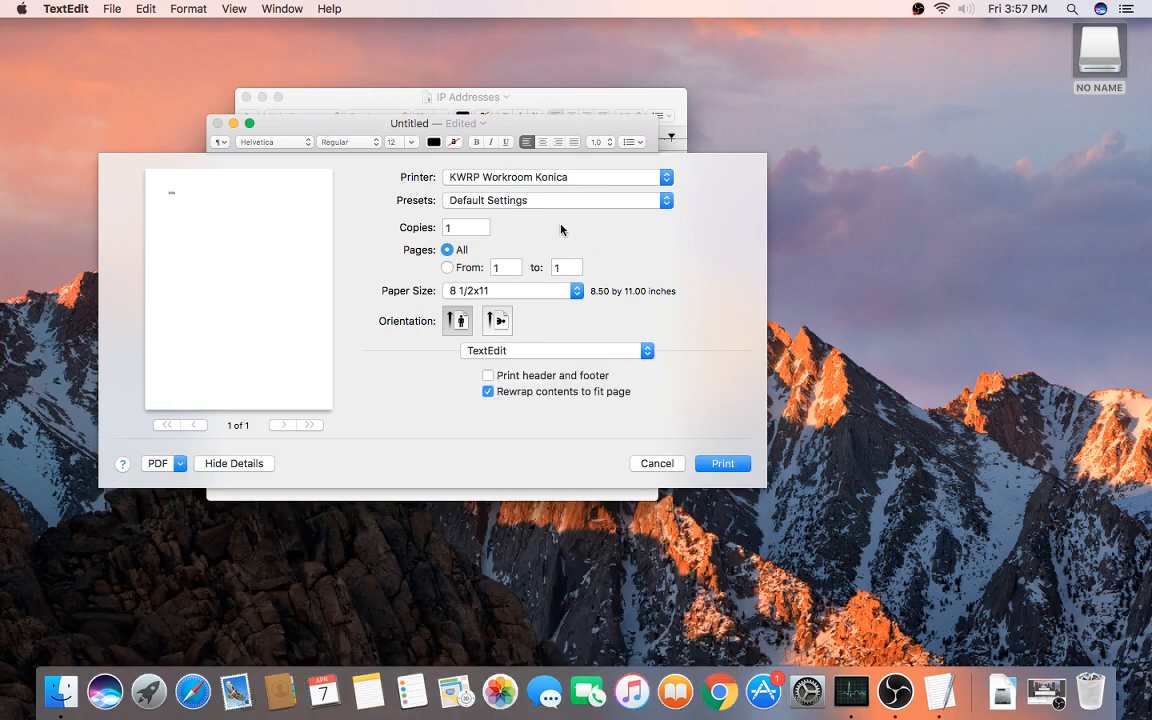
{"action": "left_click", "coordinate": [490, 199]}
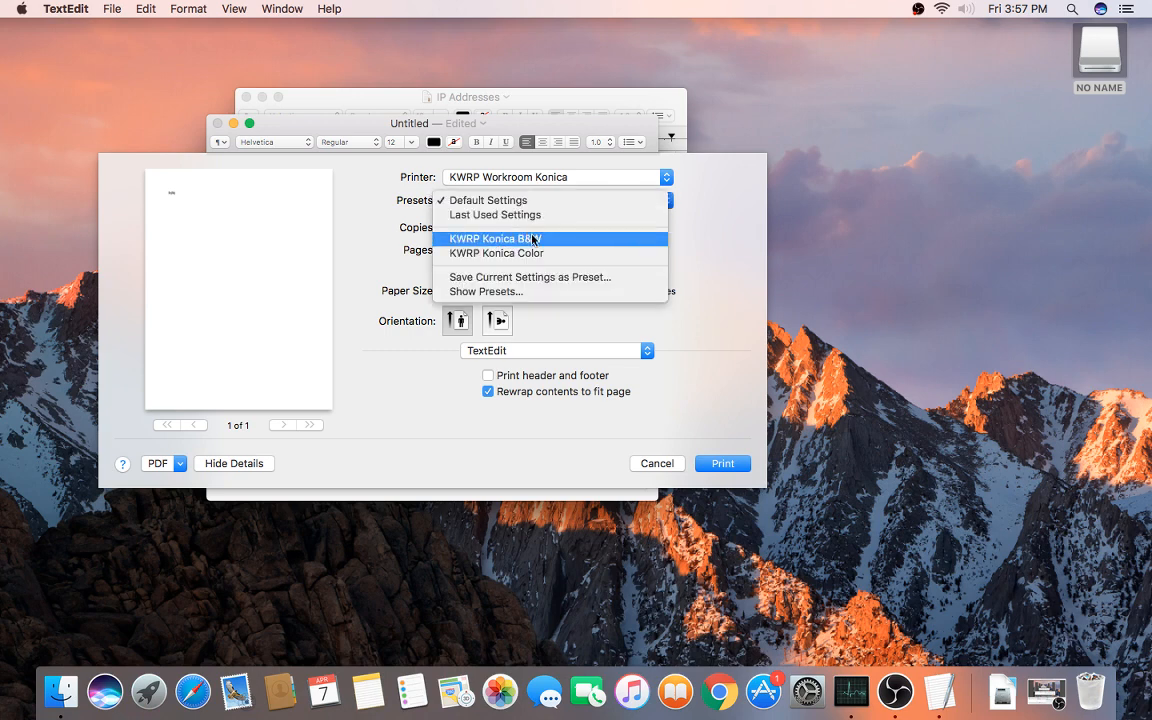
{"action": "left_click", "coordinate": [543, 241]}
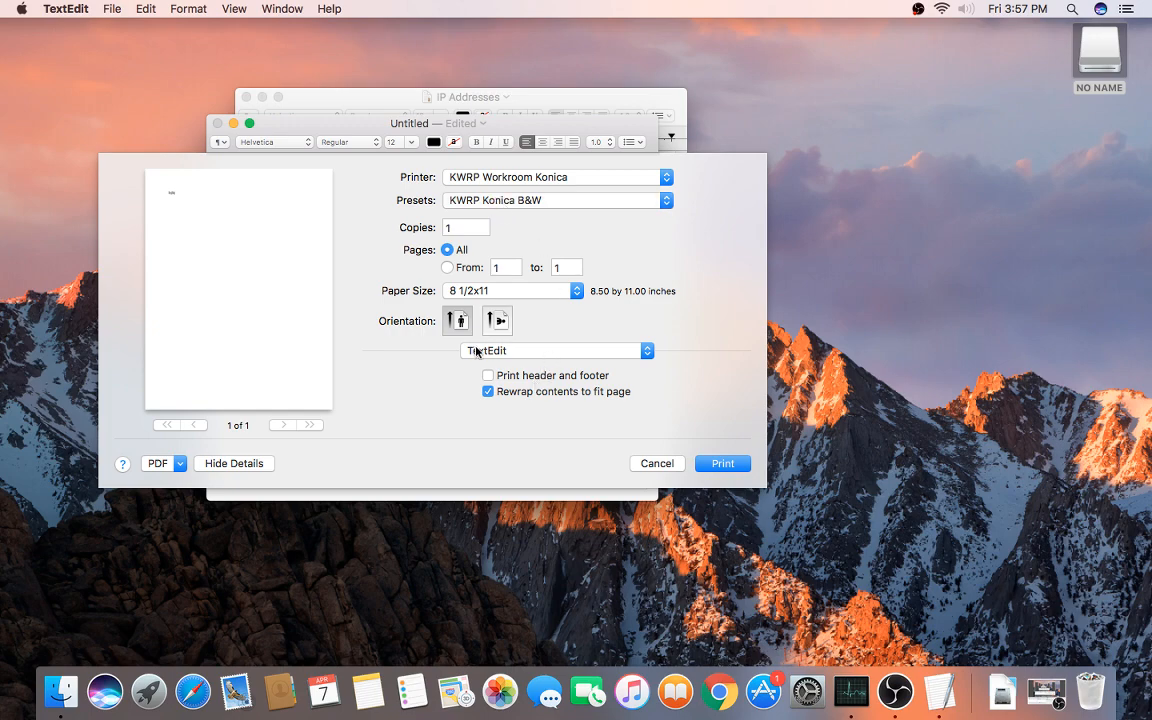
Step: Review the Output Method, Layout / Finish and Quality panes, then cancel without printing
{"action": "left_click", "coordinate": [516, 352]}
{"action": "left_click", "coordinate": [540, 442]}
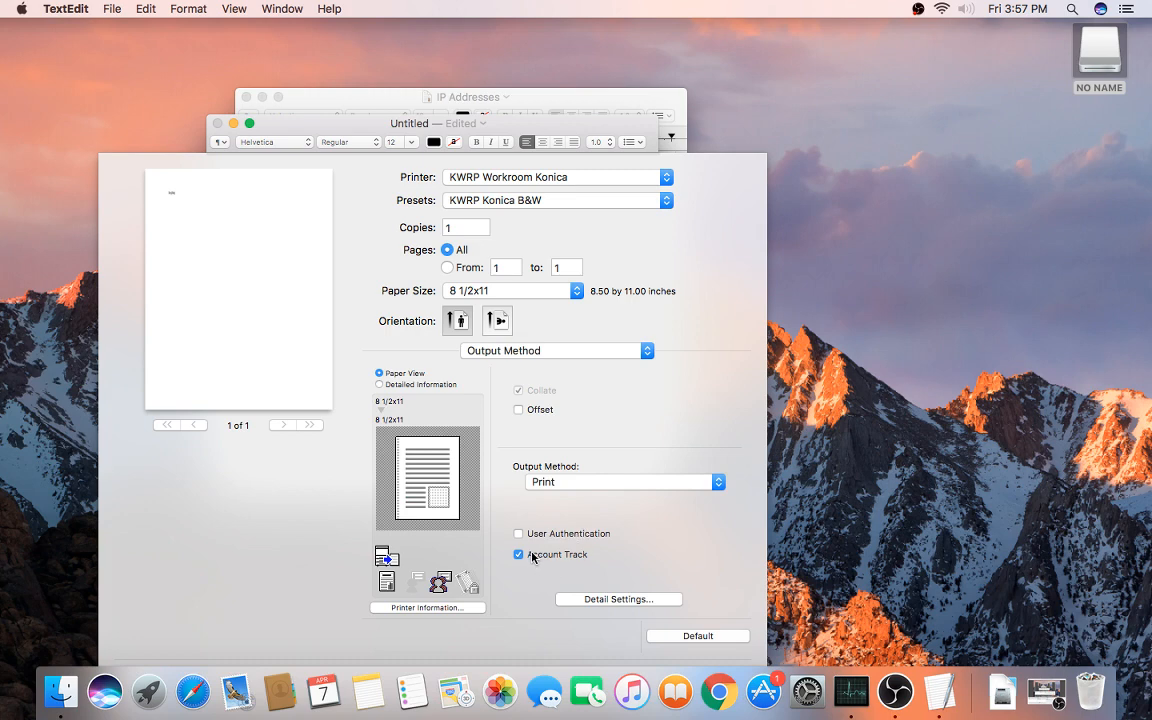
{"action": "left_click", "coordinate": [503, 352]}
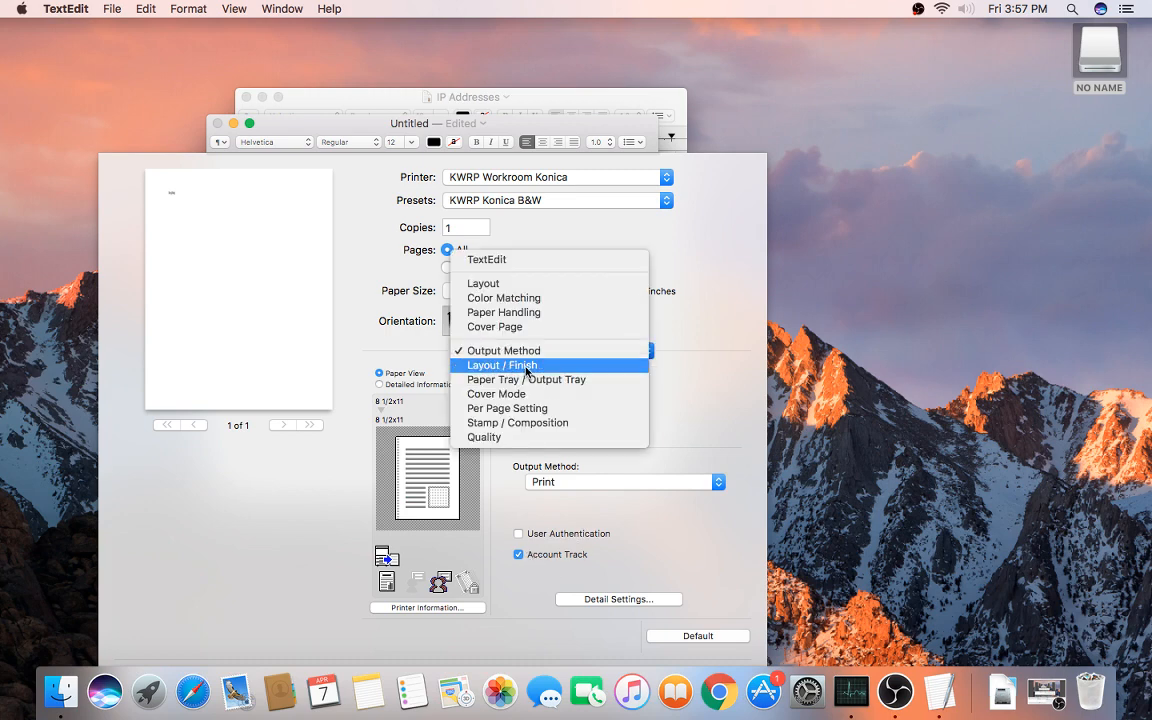
{"action": "left_click", "coordinate": [527, 367]}
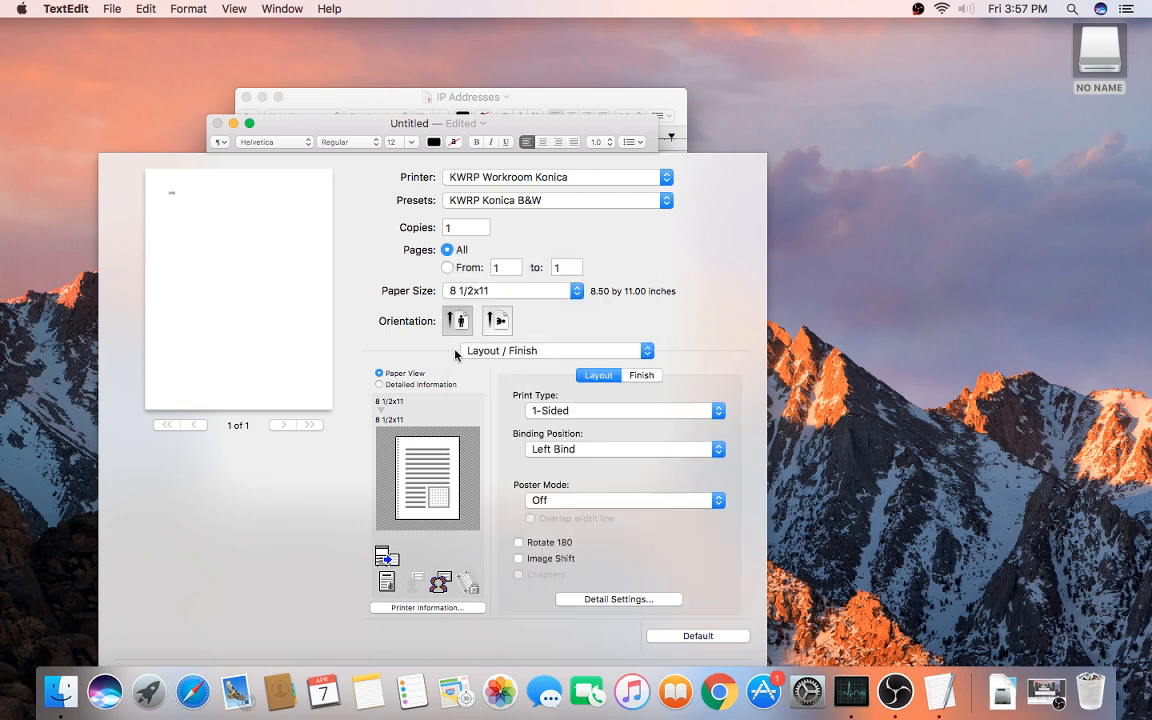
{"action": "left_click", "coordinate": [488, 351]}
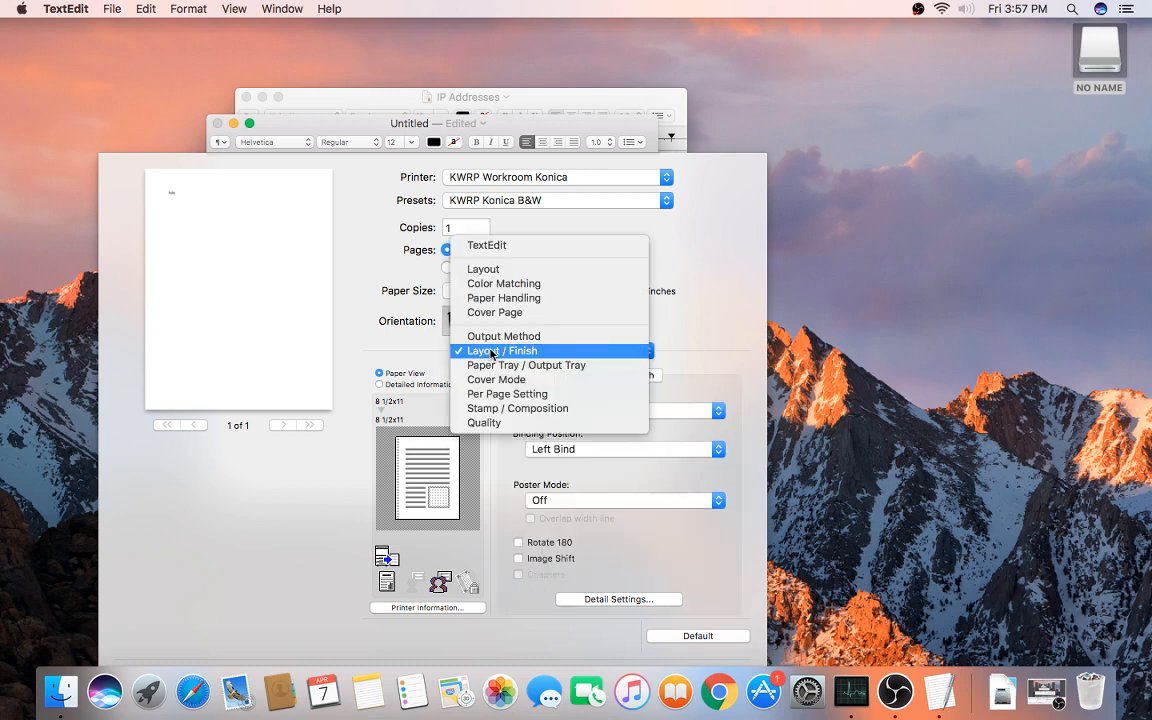
{"action": "left_click", "coordinate": [501, 424]}
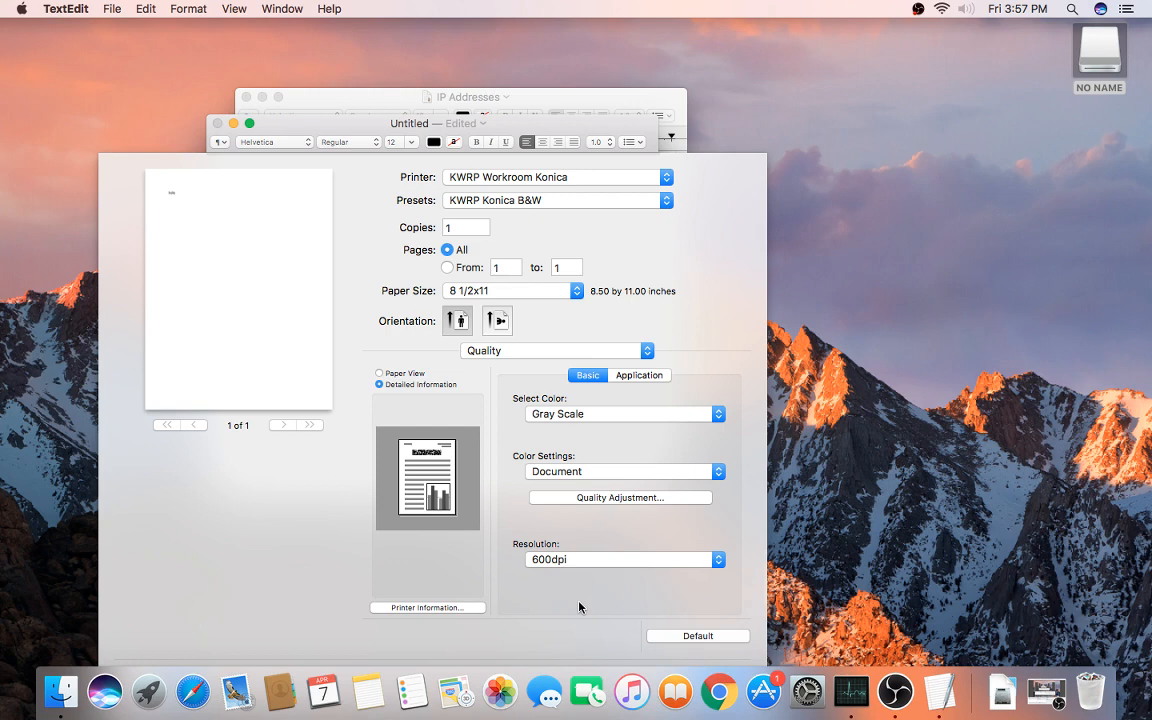
{"action": "key", "text": "Escape"}
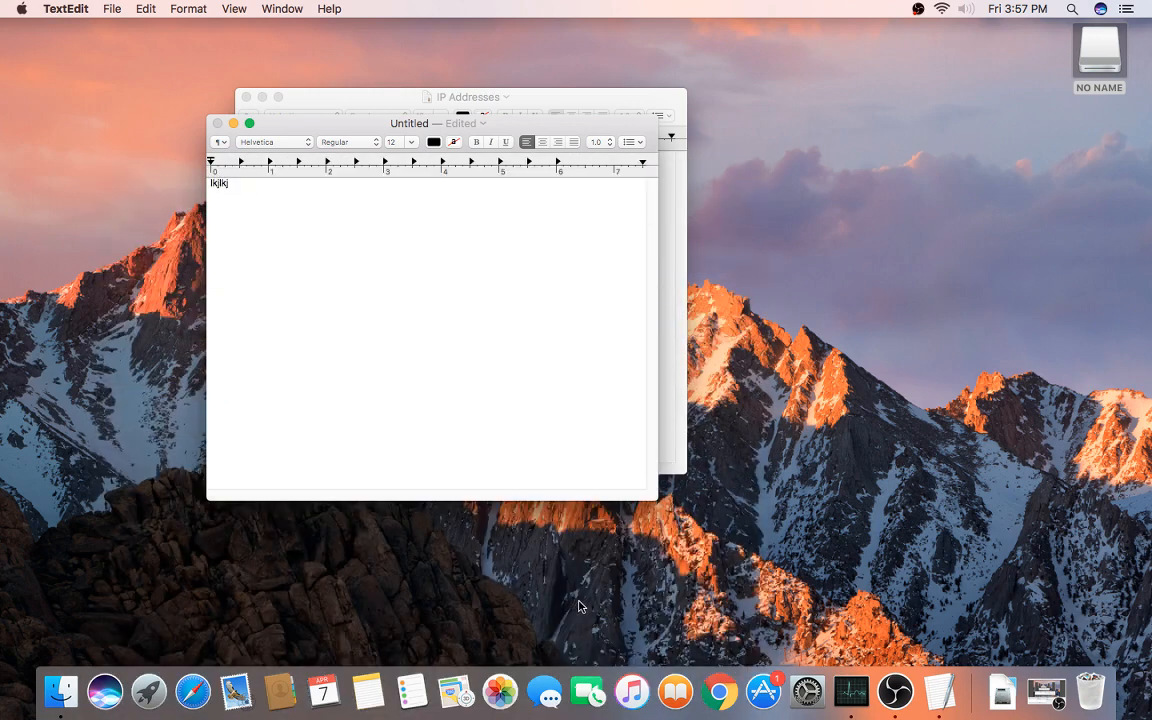